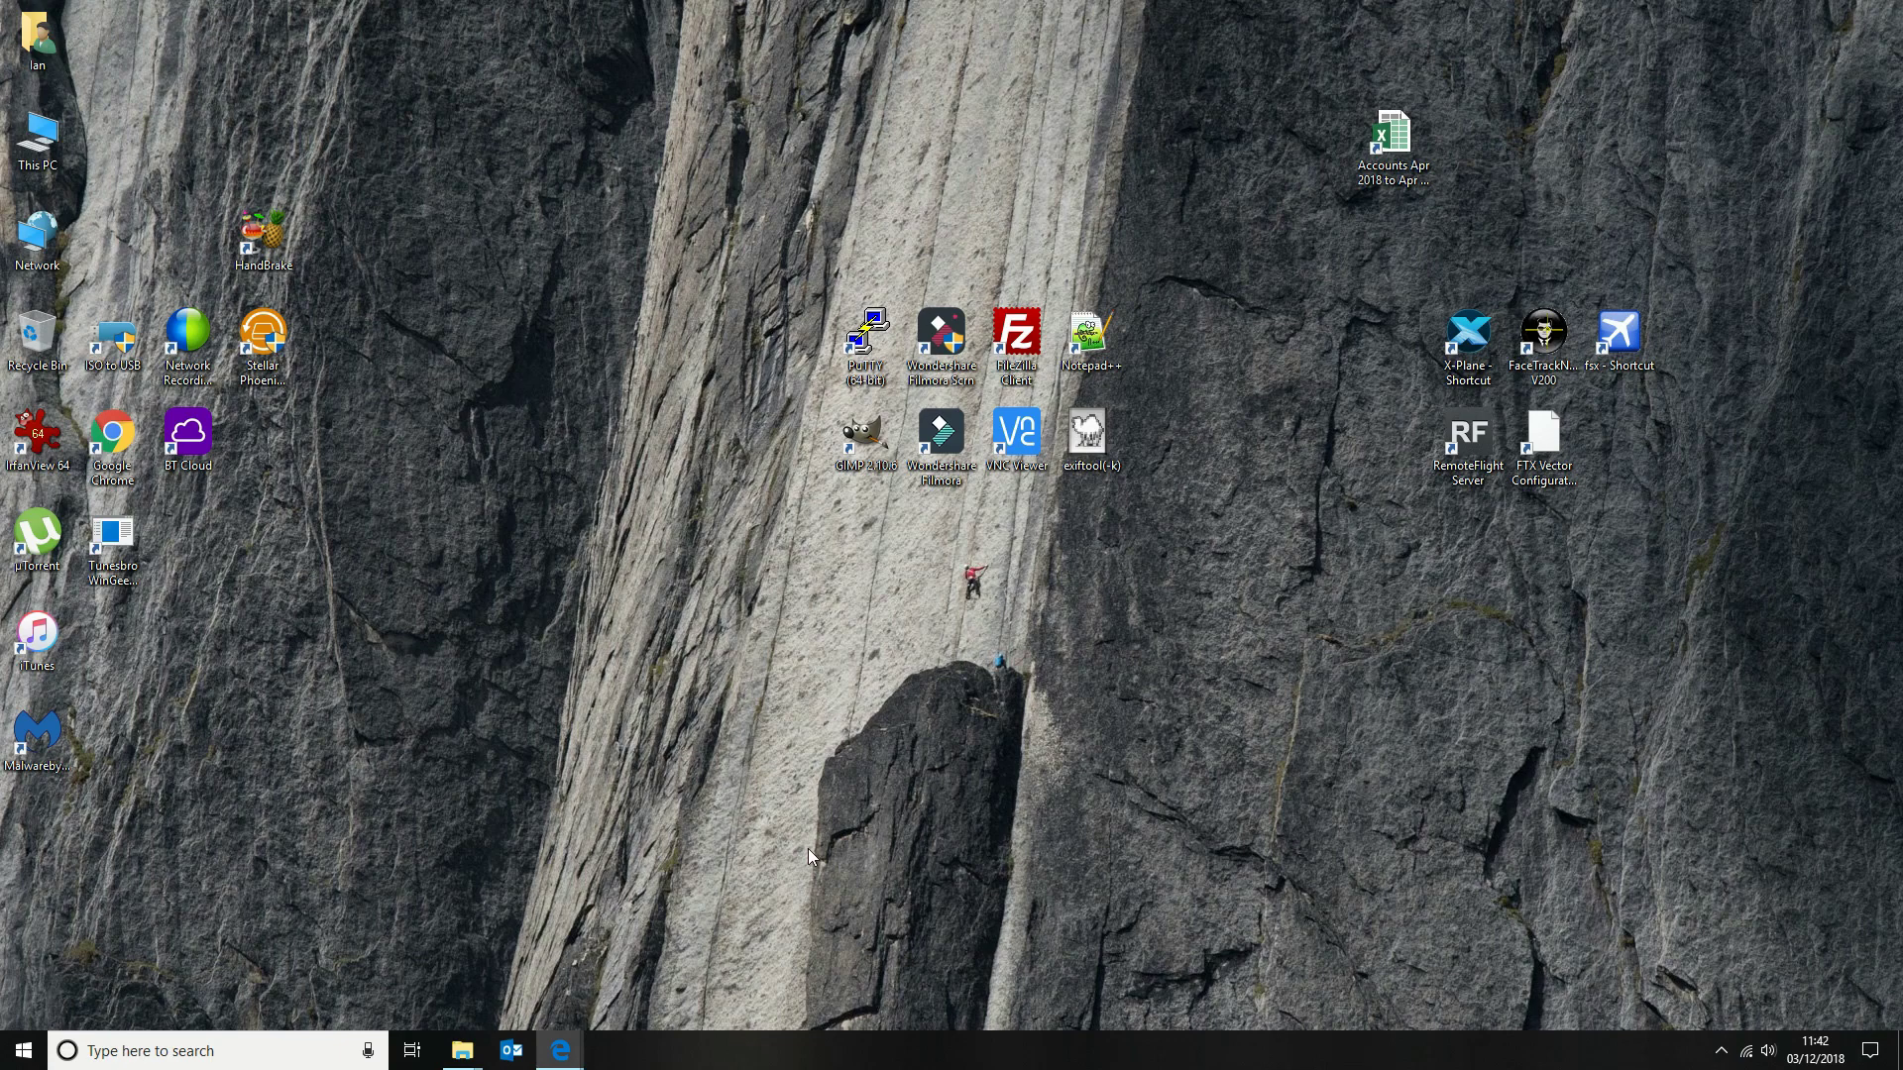
# Show the GitHub release 1.0.0 page for repository.zomboided.plugins in Edge and select its URL
pyautogui.moveTo(578, 1048)
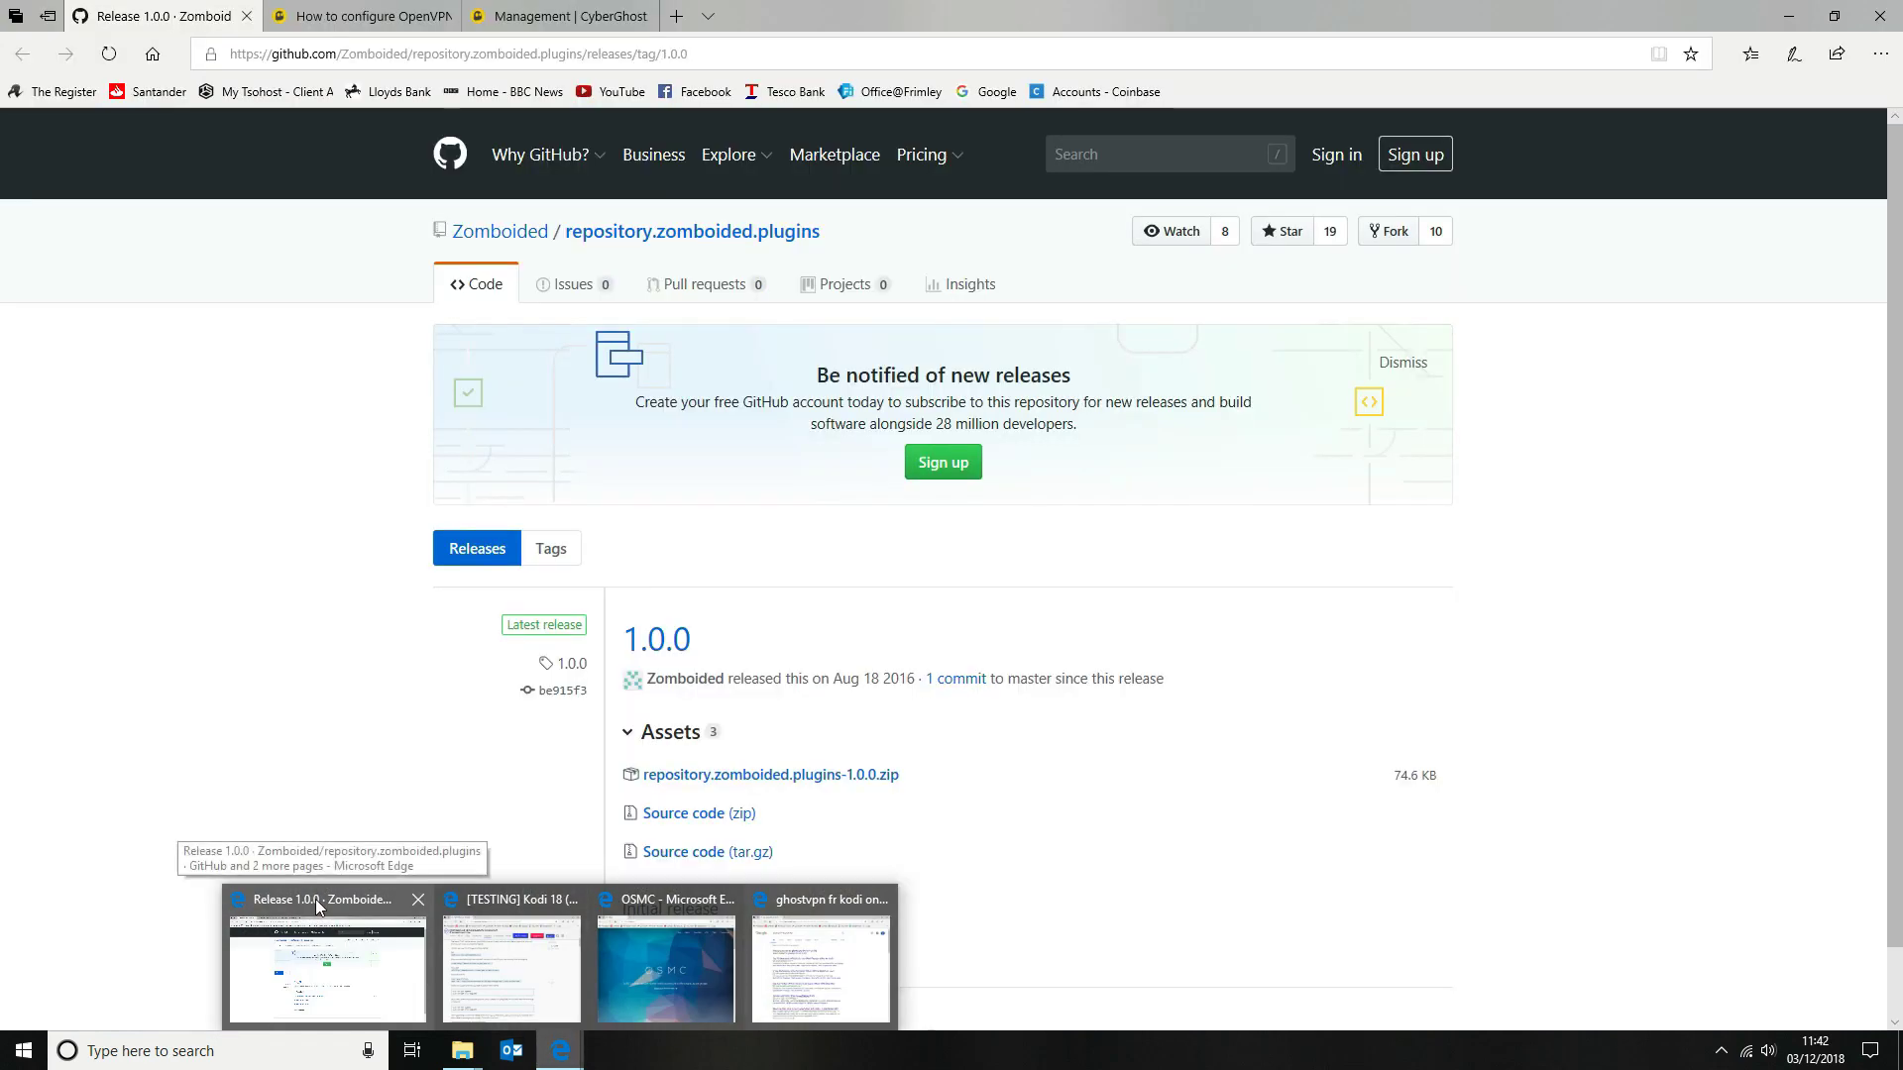
pyautogui.click(315, 900)
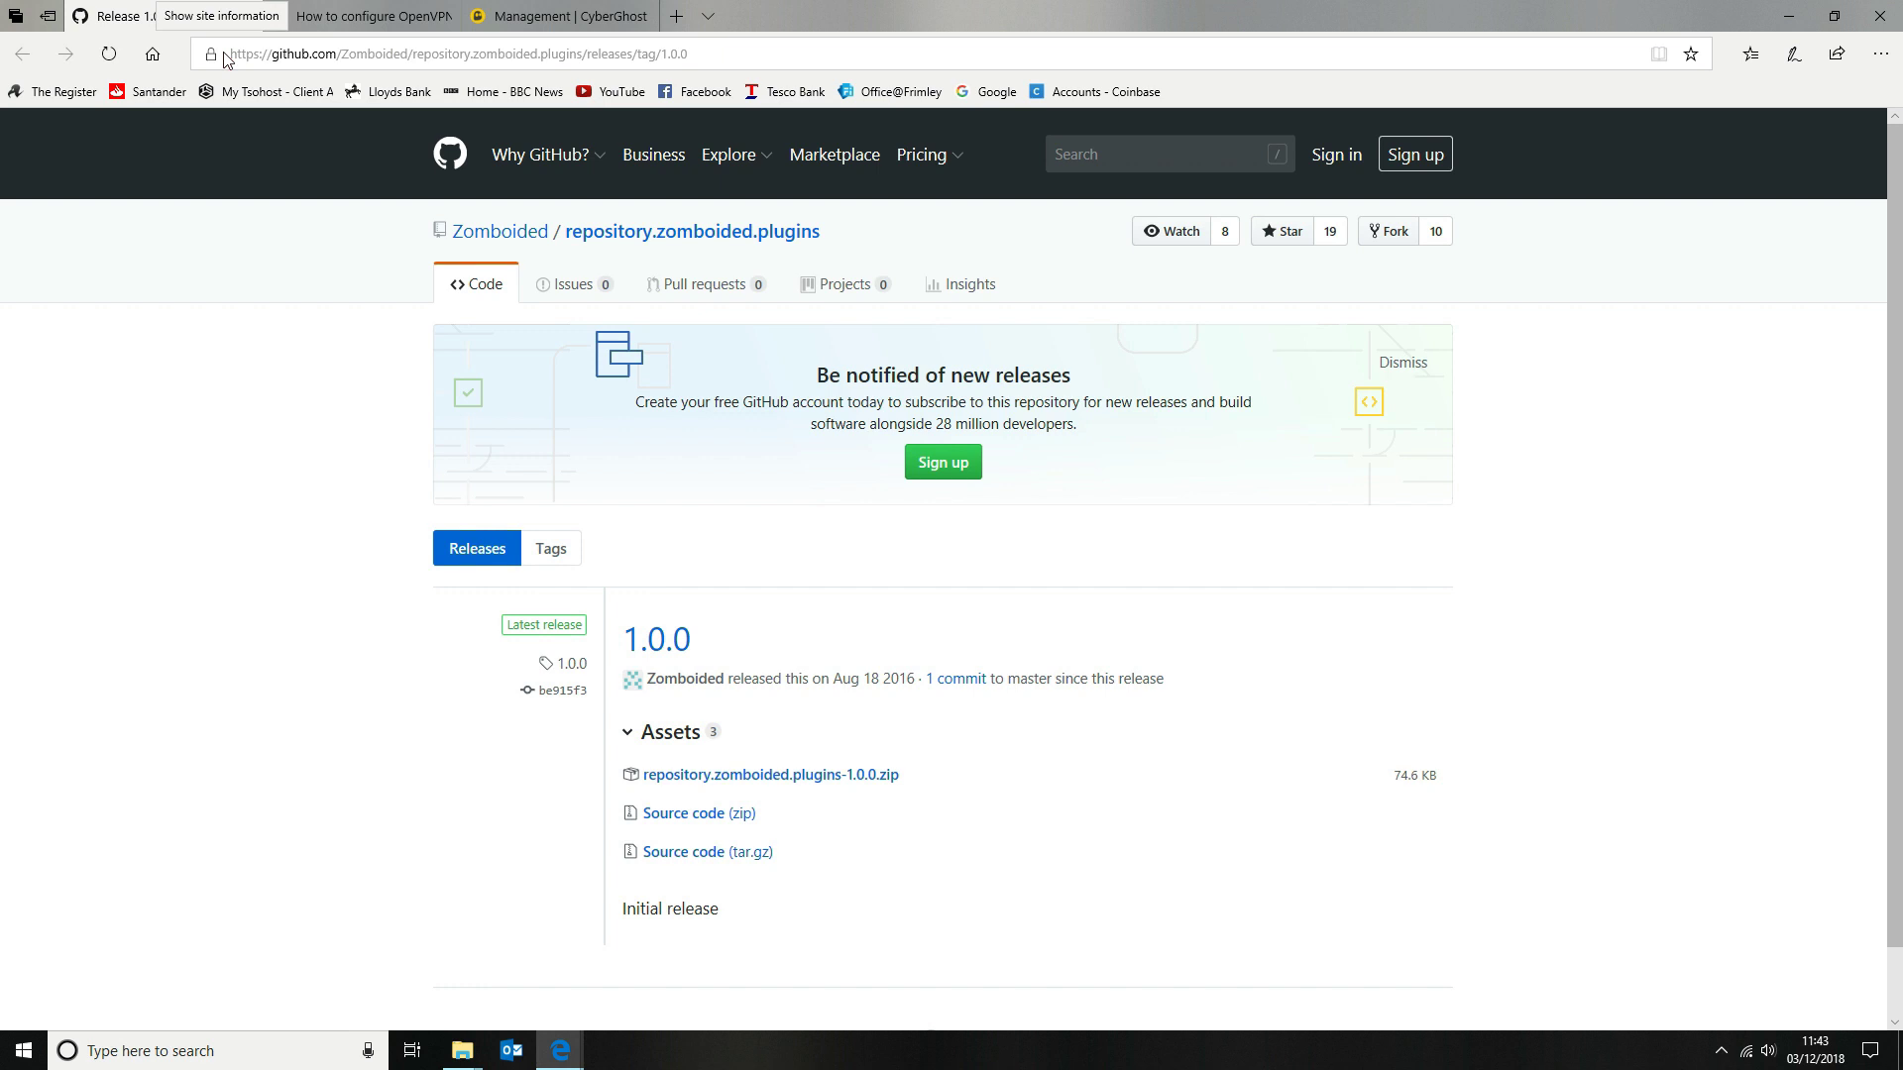
pyautogui.moveTo(230, 55); pyautogui.dragTo(805, 44)
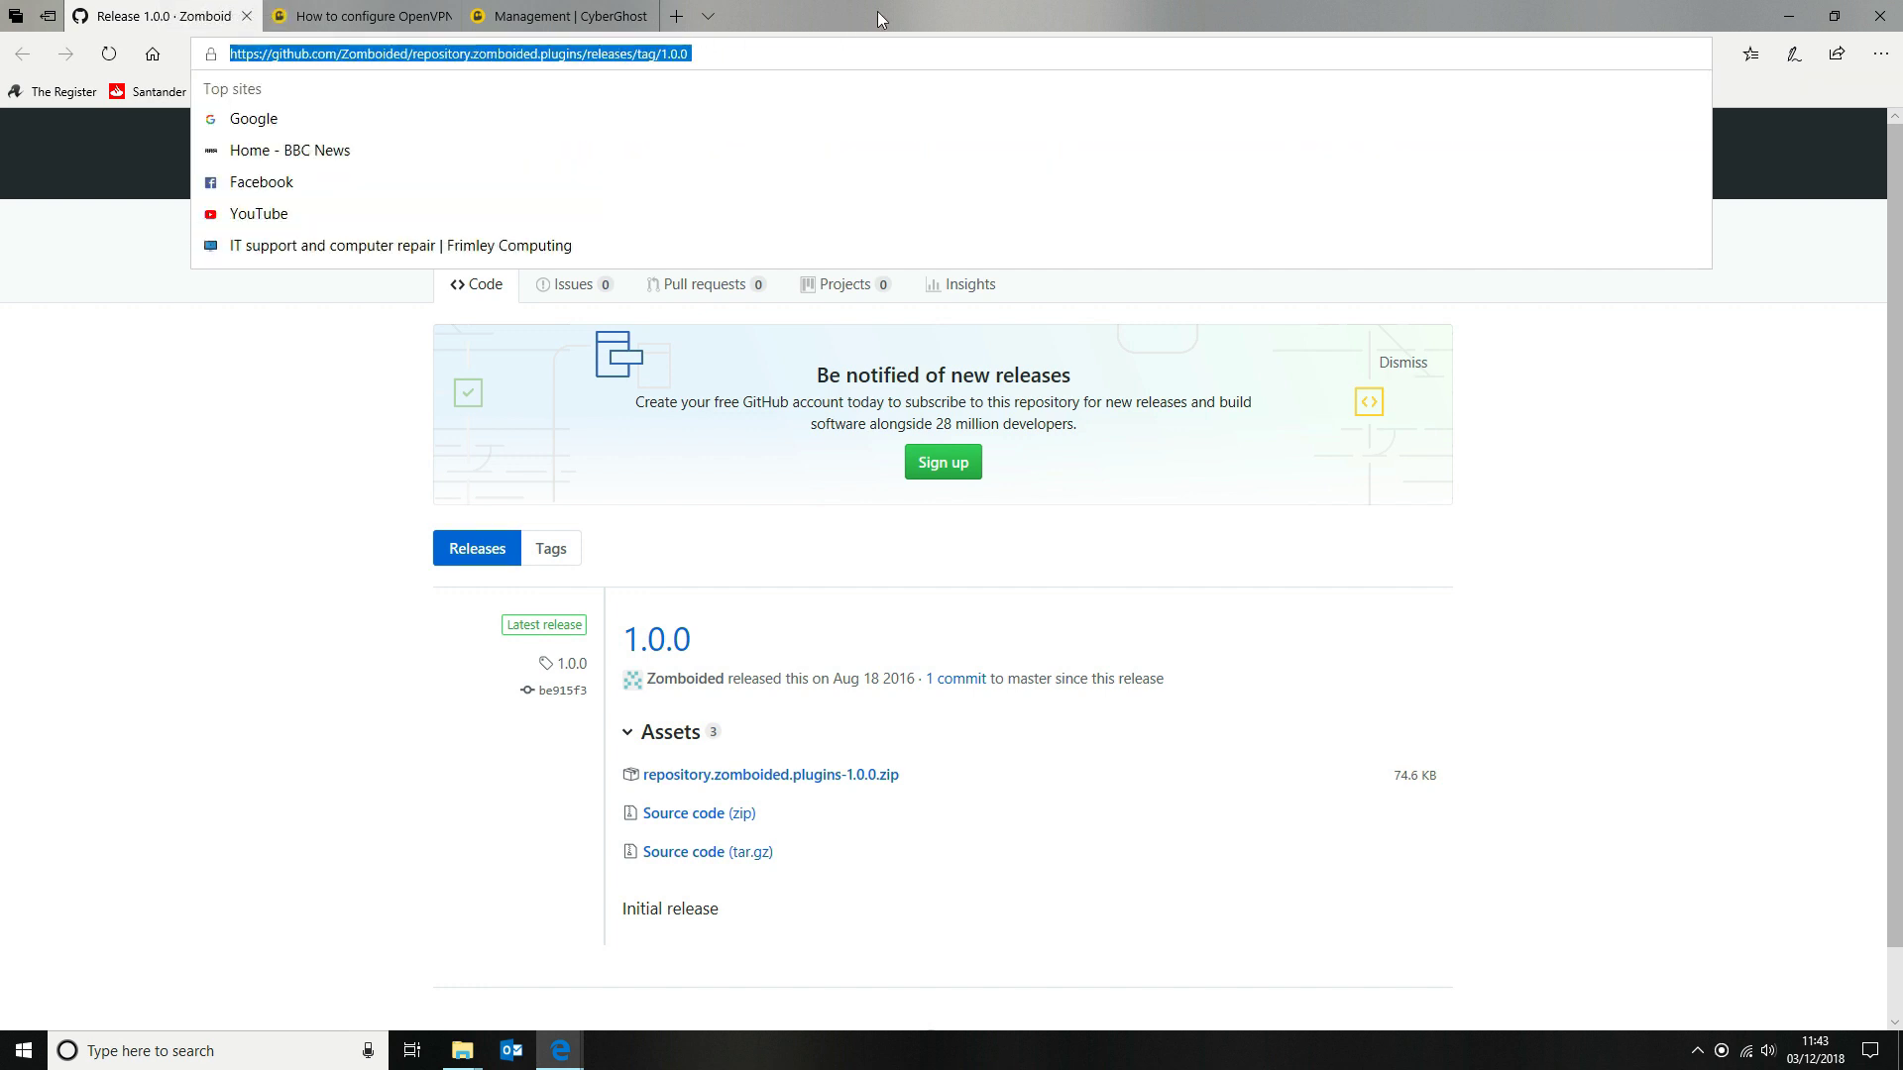
pyautogui.click(1710, 861)
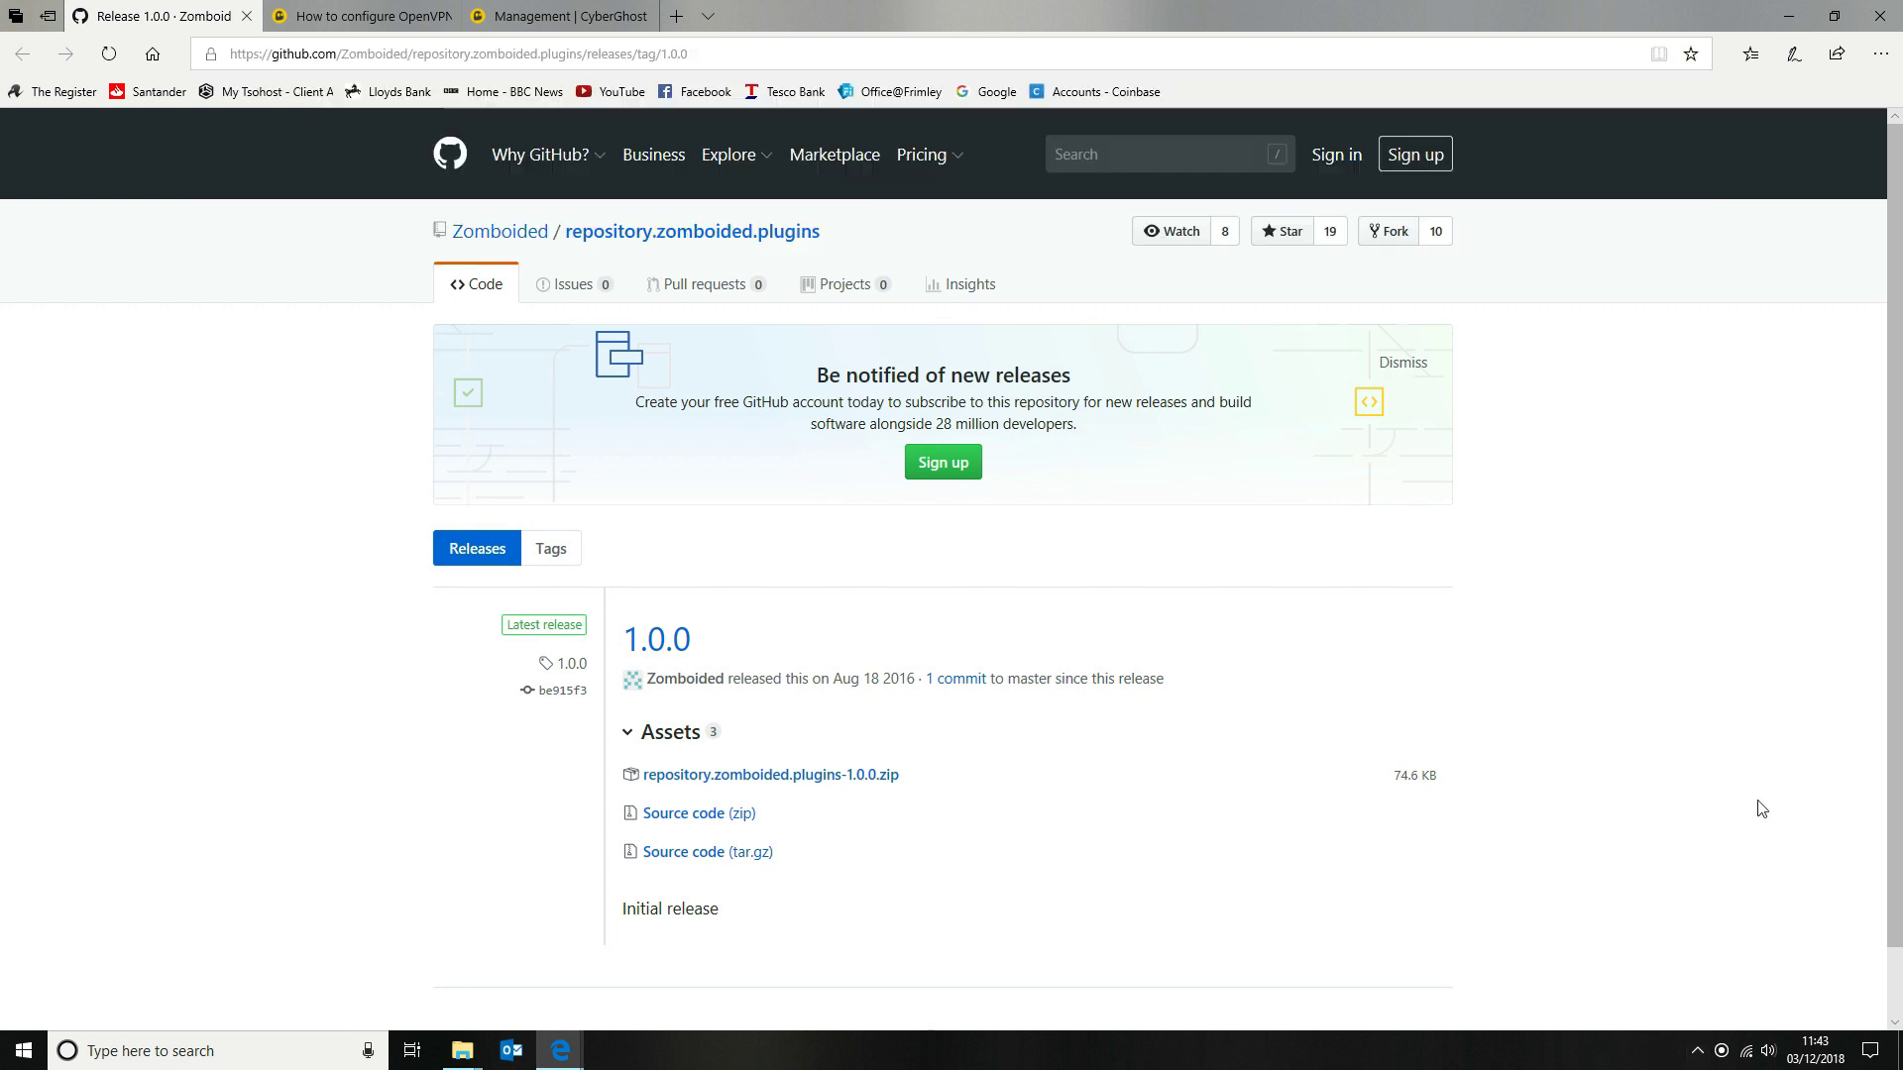
# Save repository.zomboided.plugins-1.0.0.zip to Public (Y:) > Pi Repos, replacing the existing copy
pyautogui.rightClick(752, 779)
pyautogui.click(833, 553)
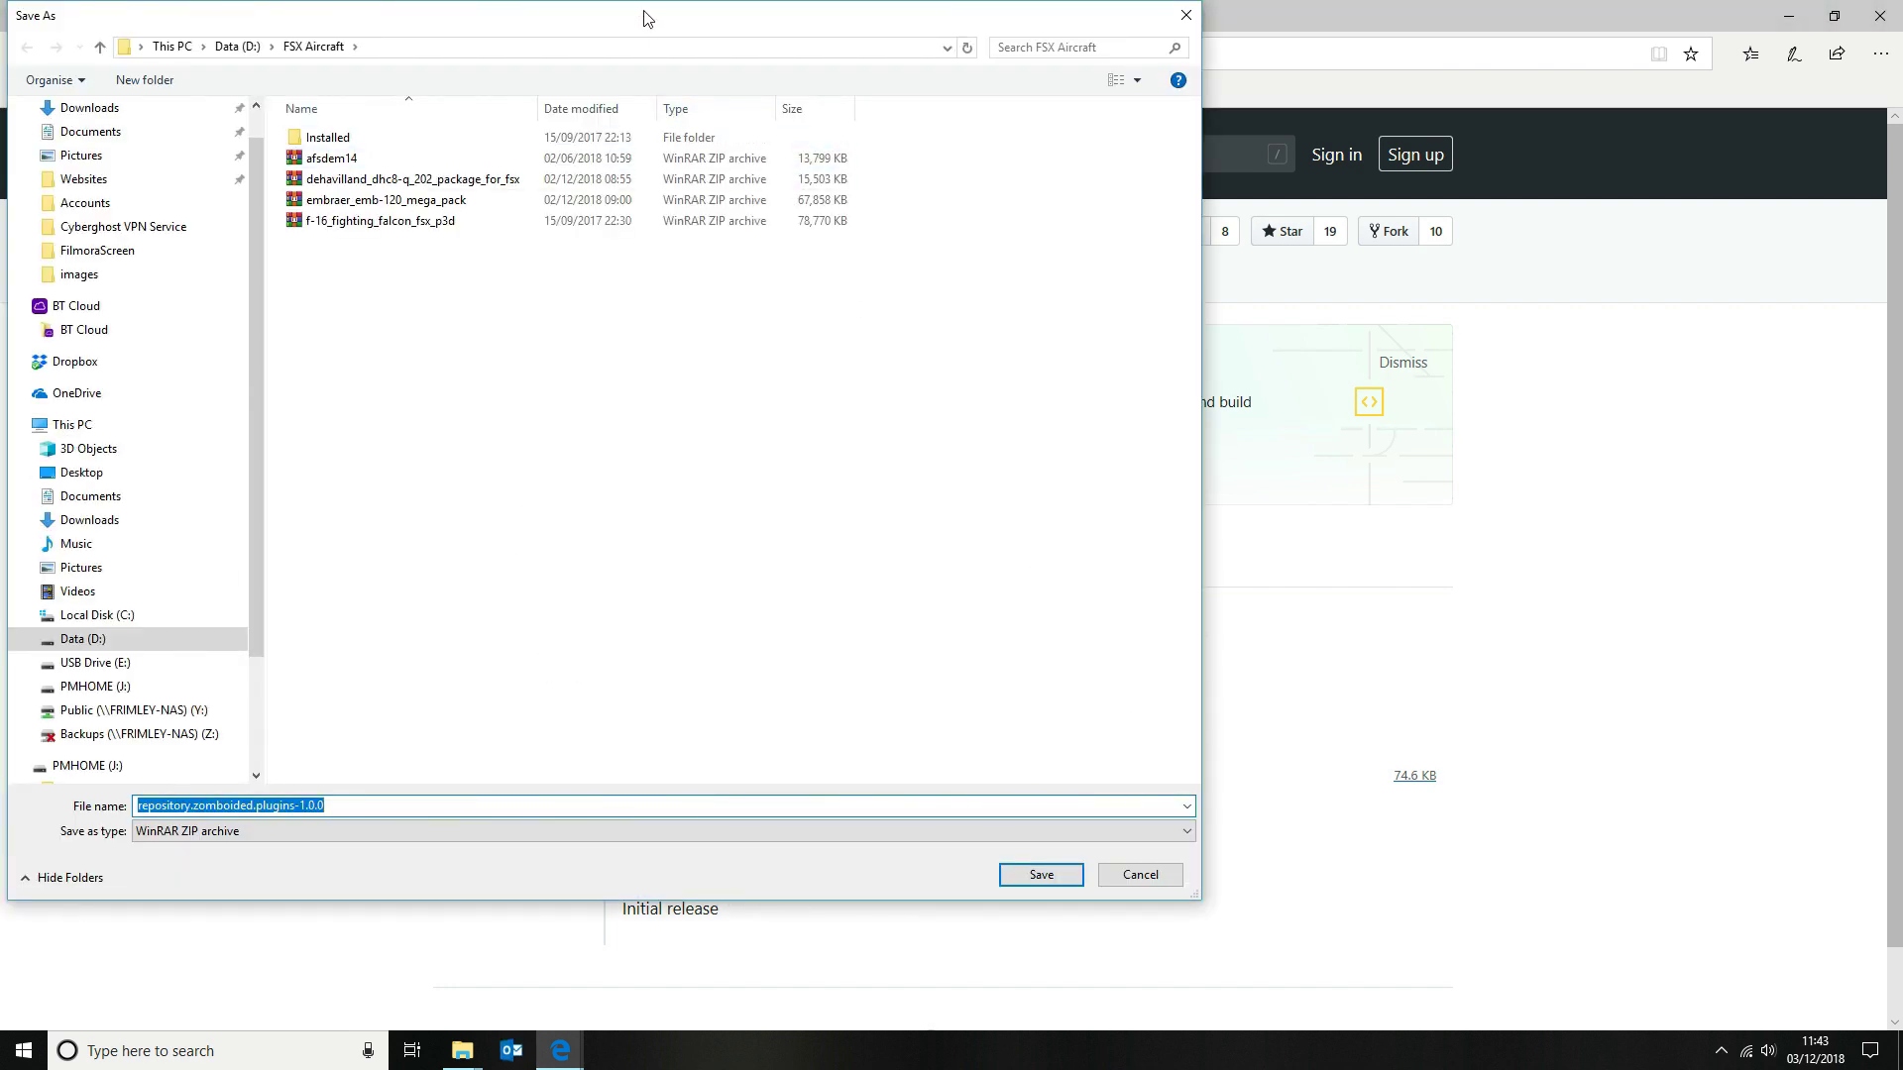
pyautogui.click(238, 50)
pyautogui.click(171, 46)
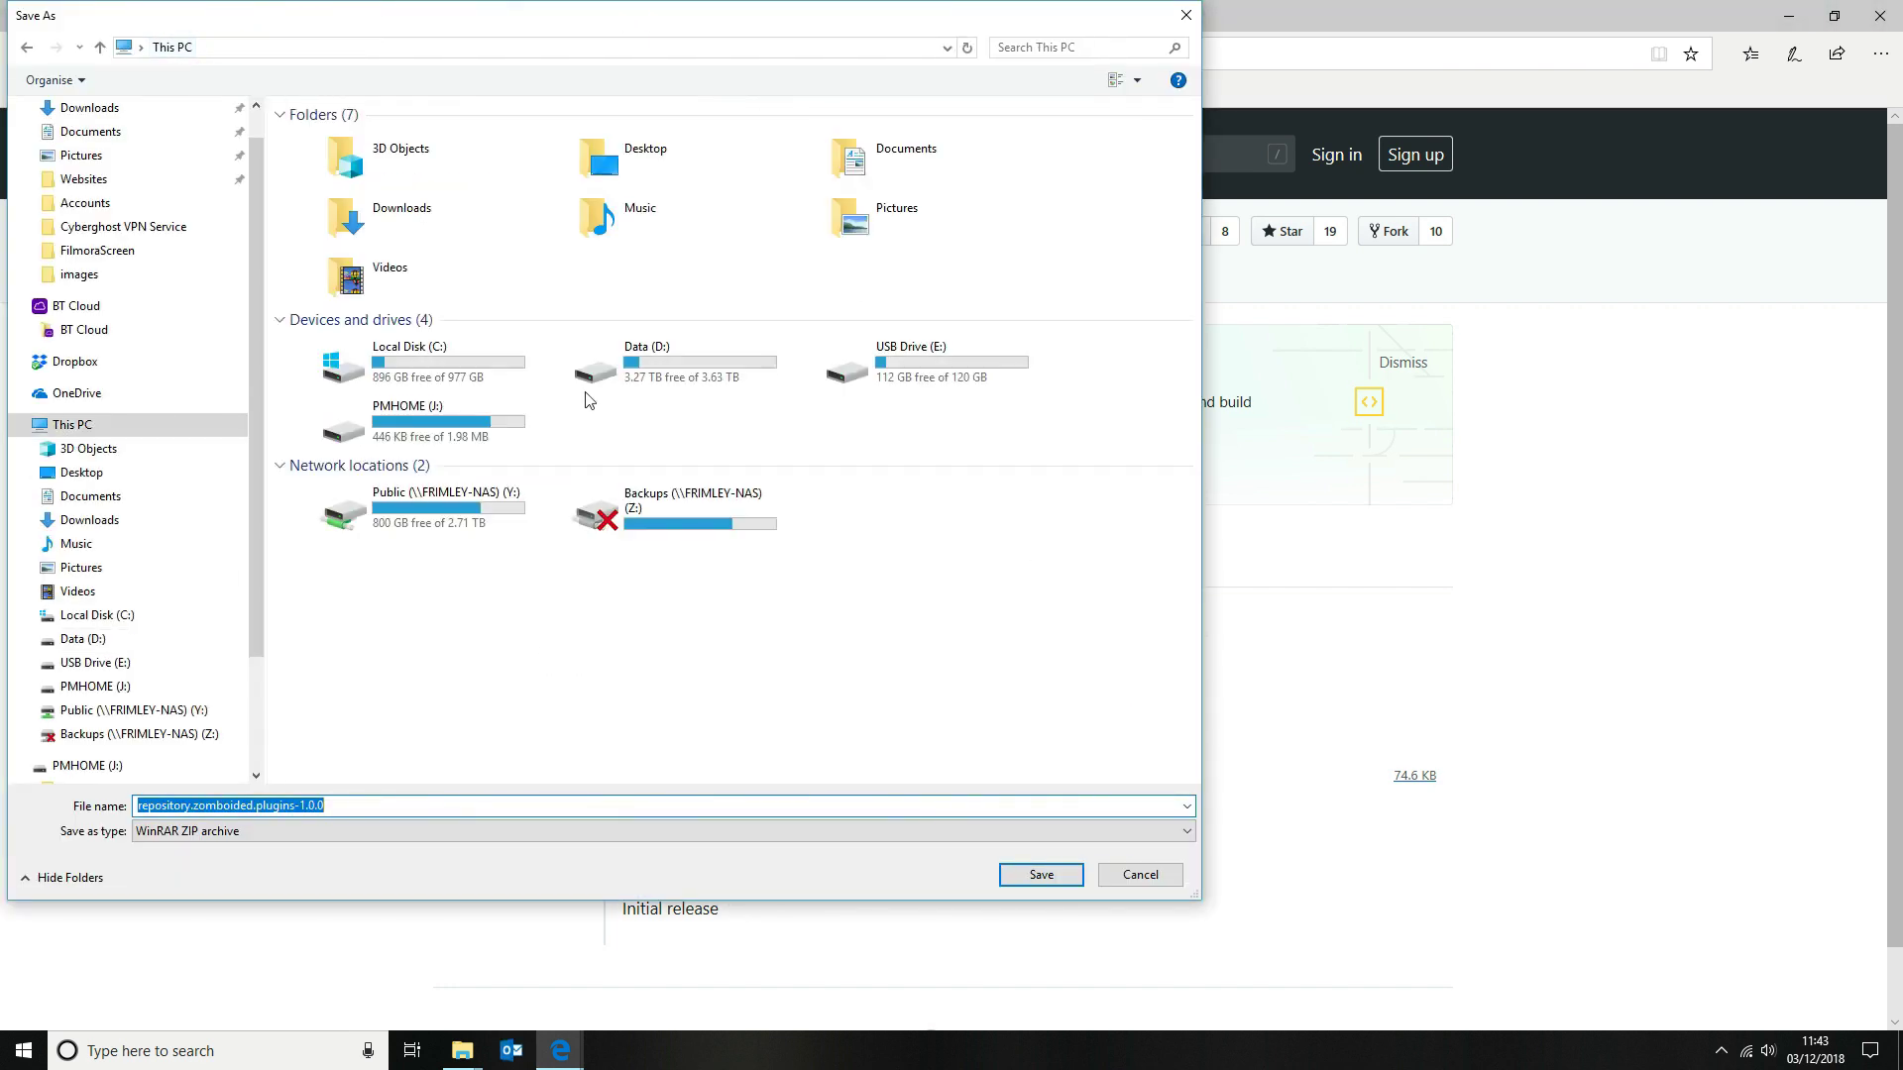
pyautogui.doubleClick(459, 523)
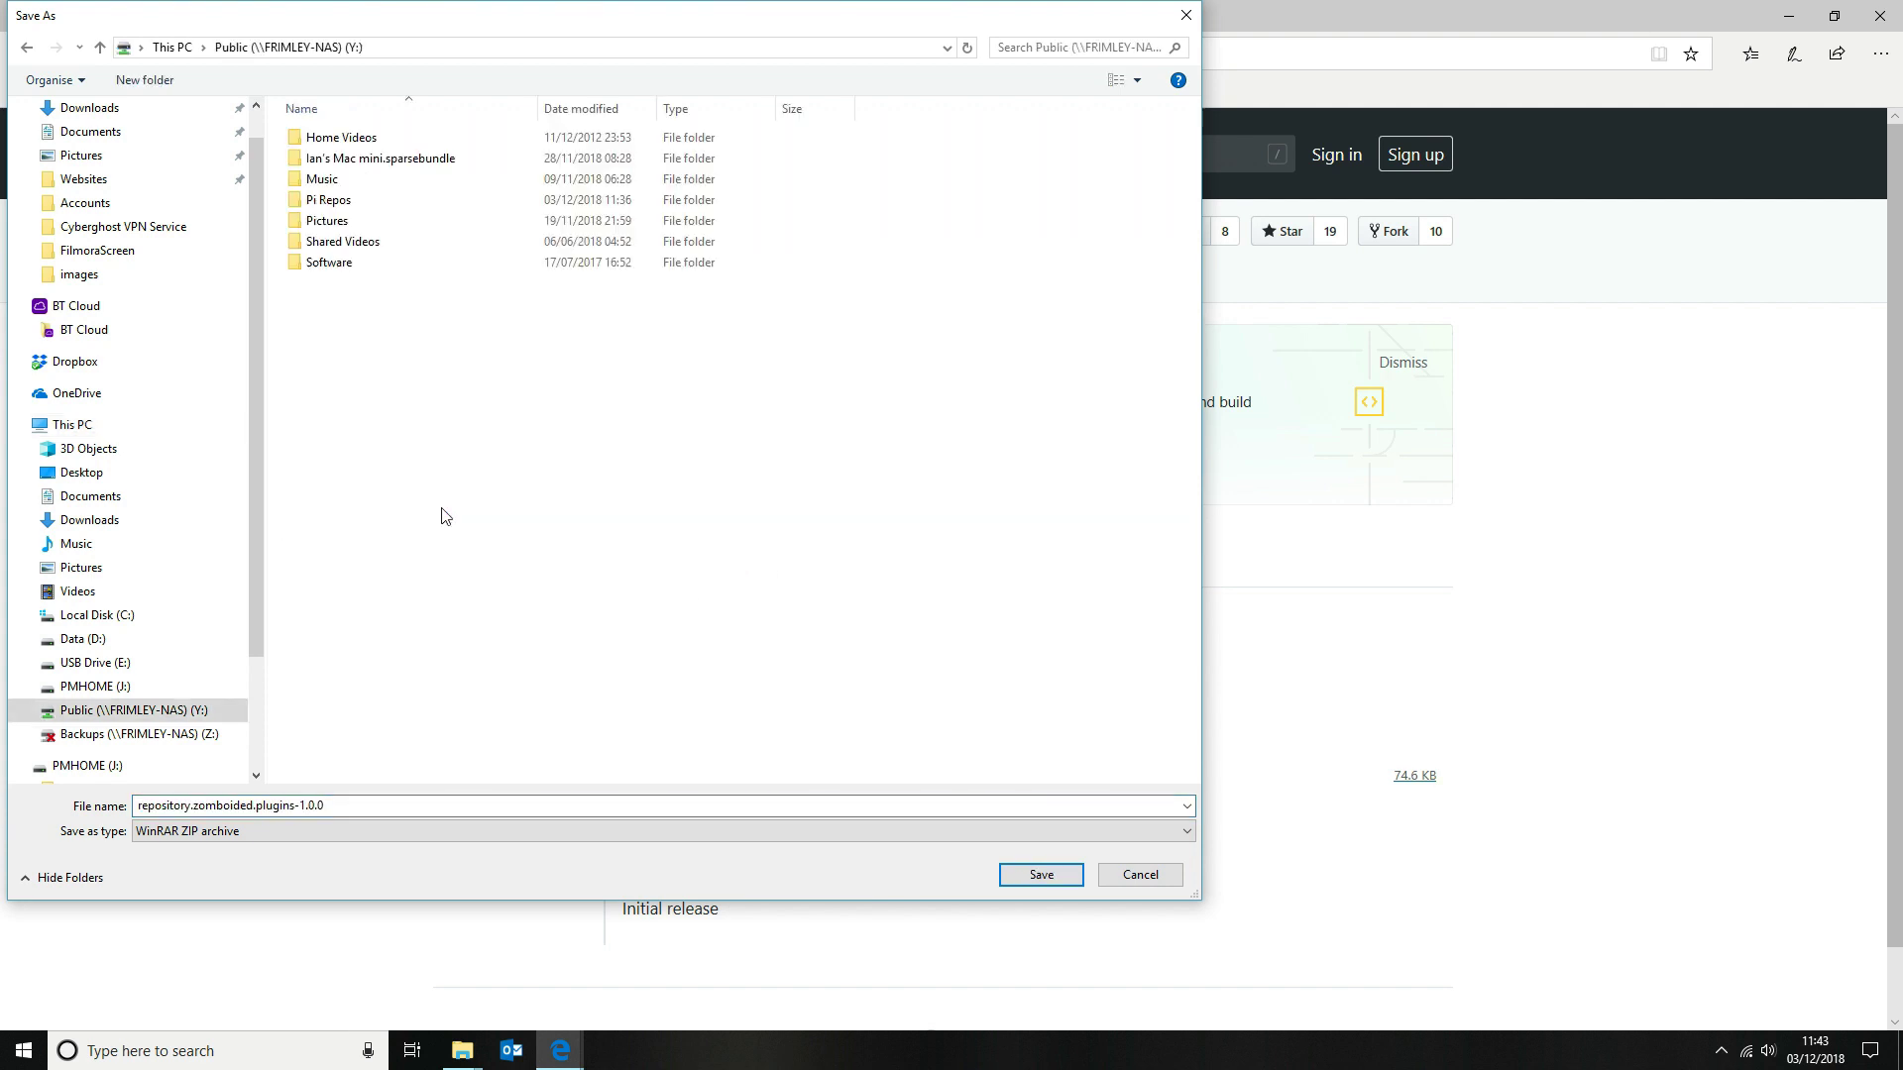
pyautogui.doubleClick(352, 202)
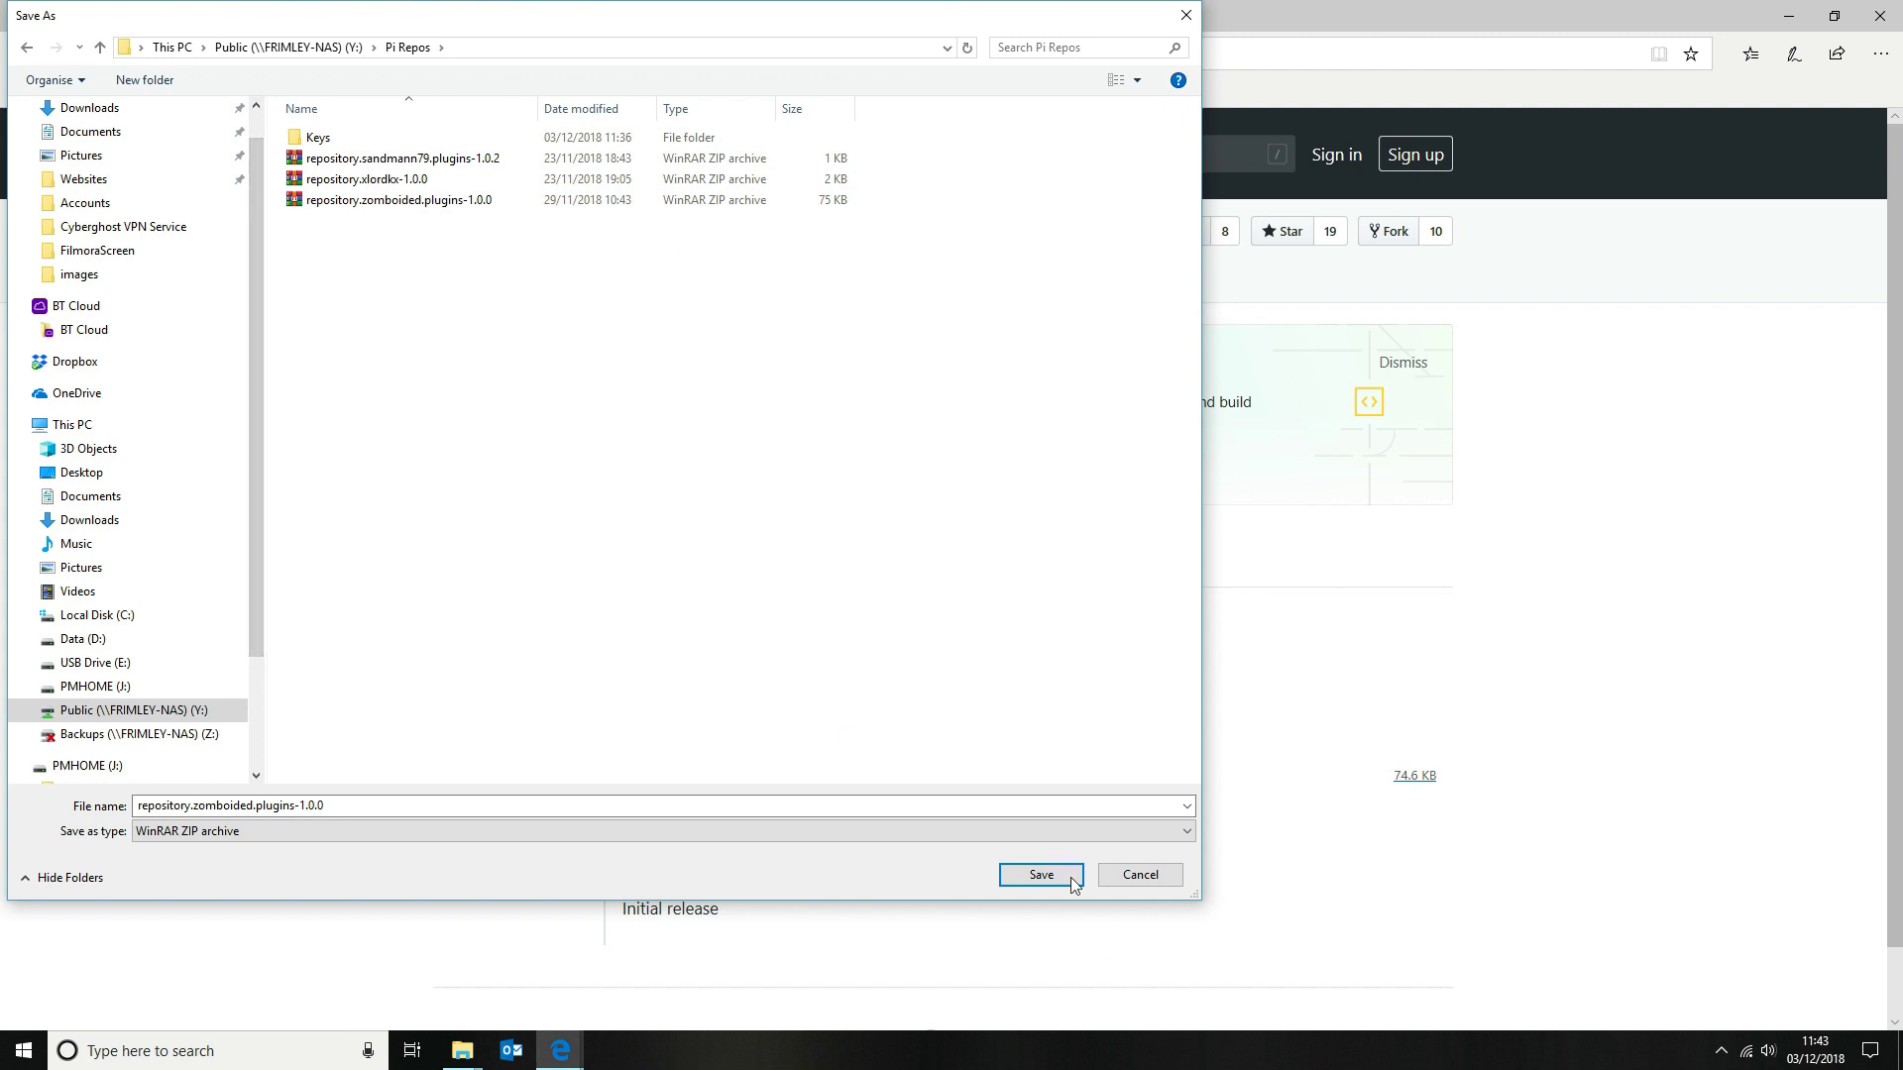
pyautogui.click(1015, 879)
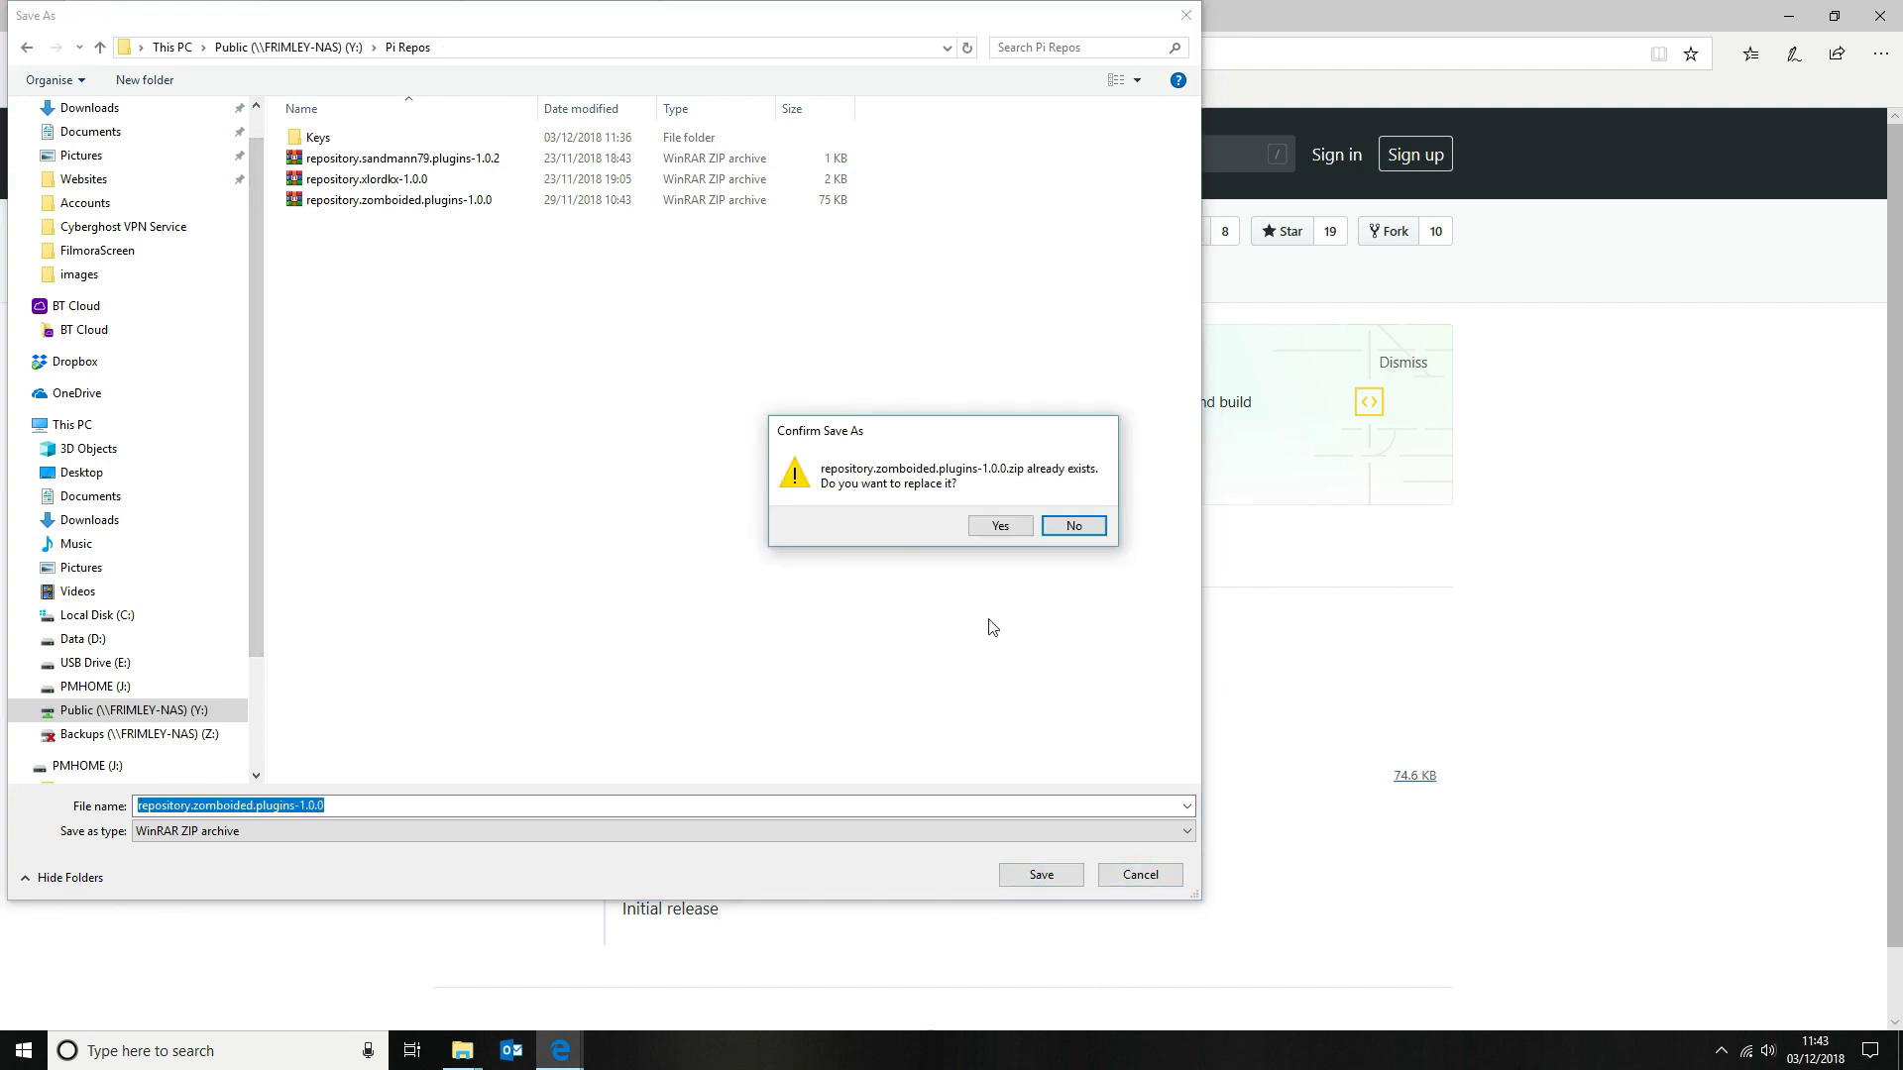
pyautogui.click(994, 529)
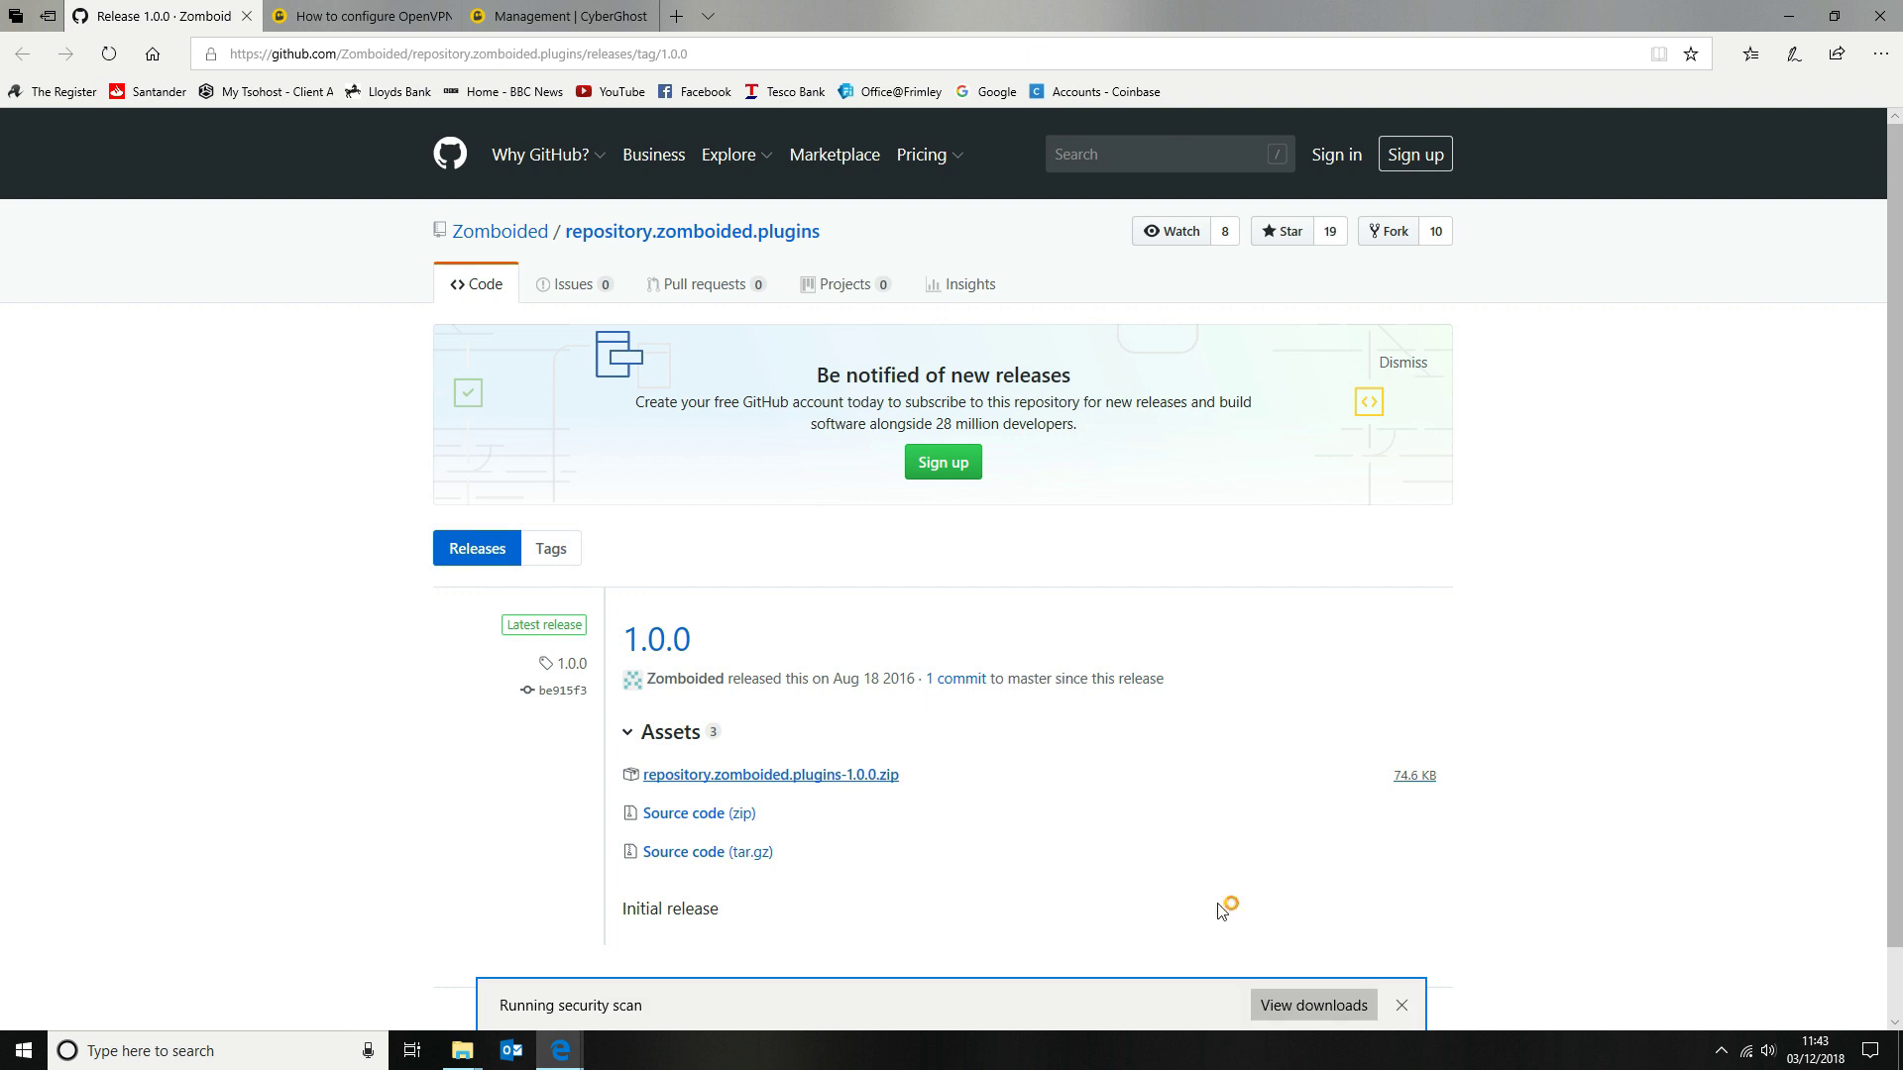
# On the CyberGhost management page, set the osmc-tv country to United Kingdom and select the username
pyautogui.click(1406, 1009)
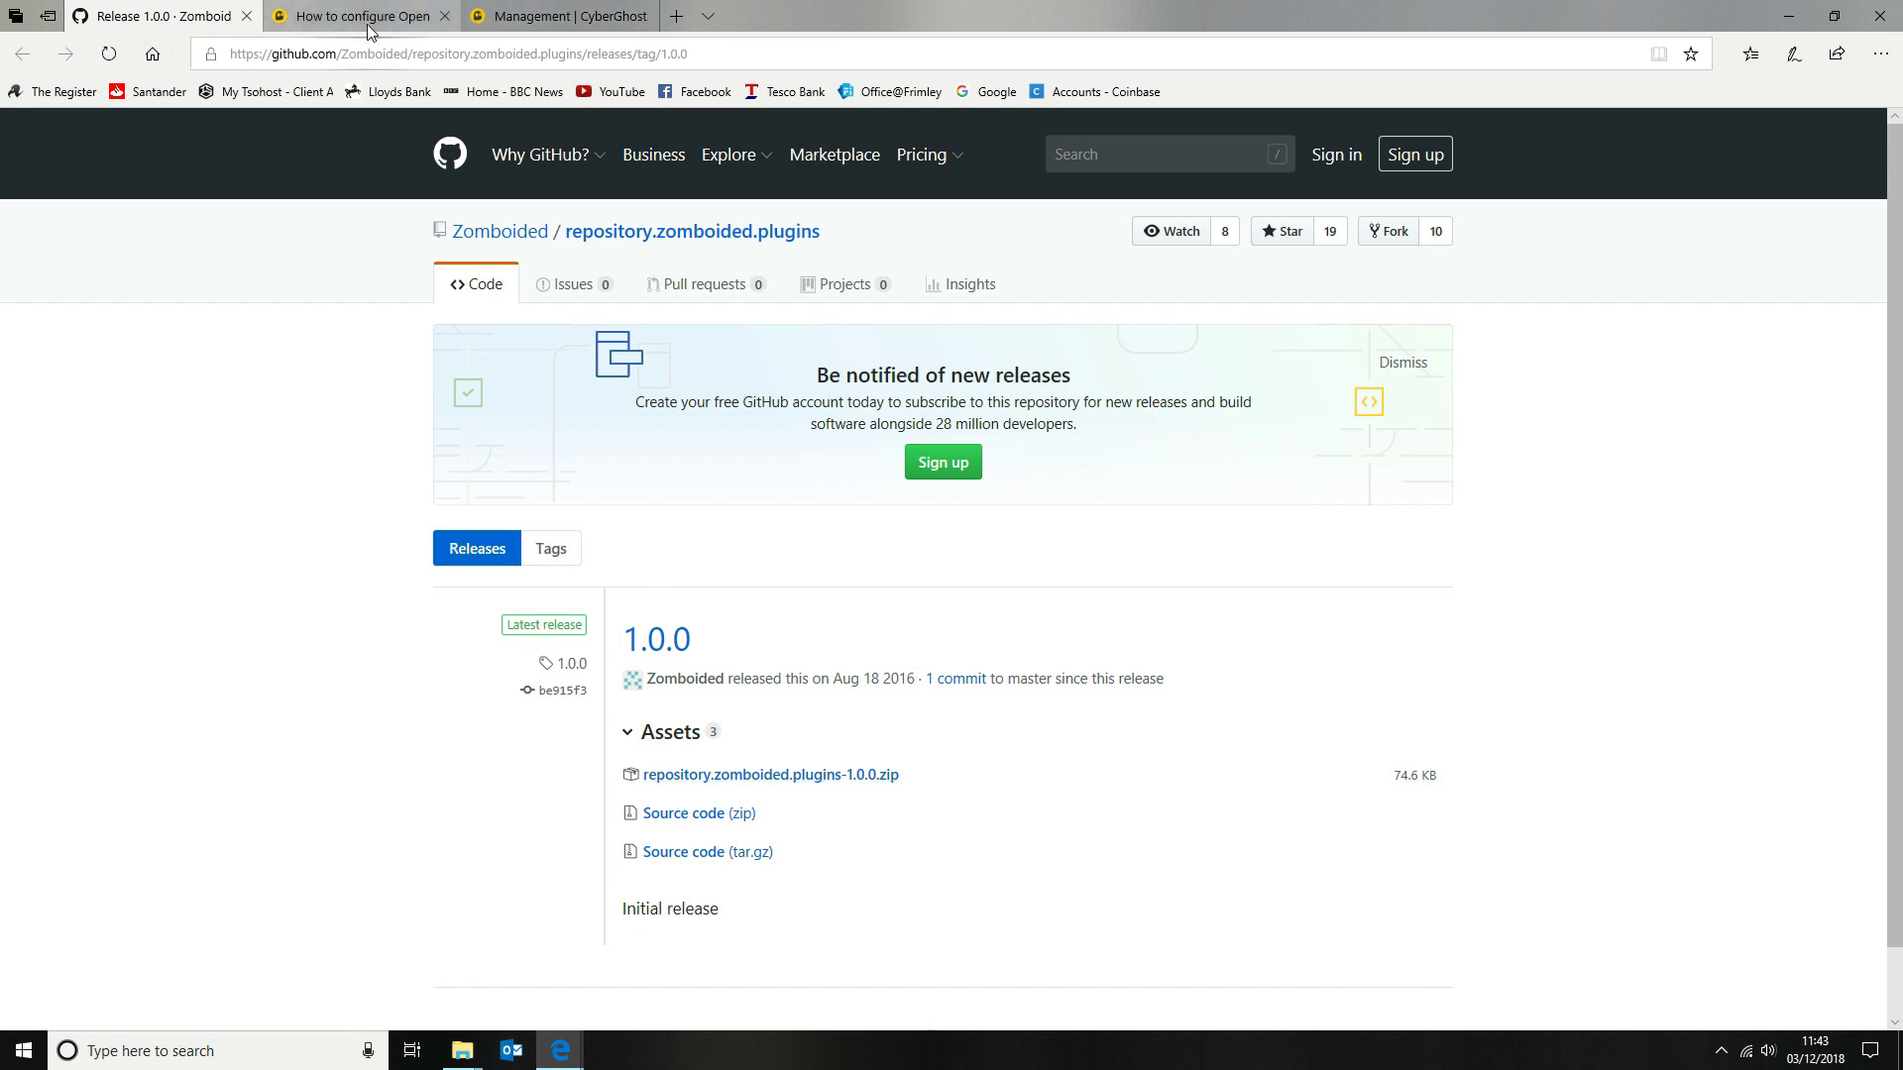
pyautogui.moveTo(369, 30)
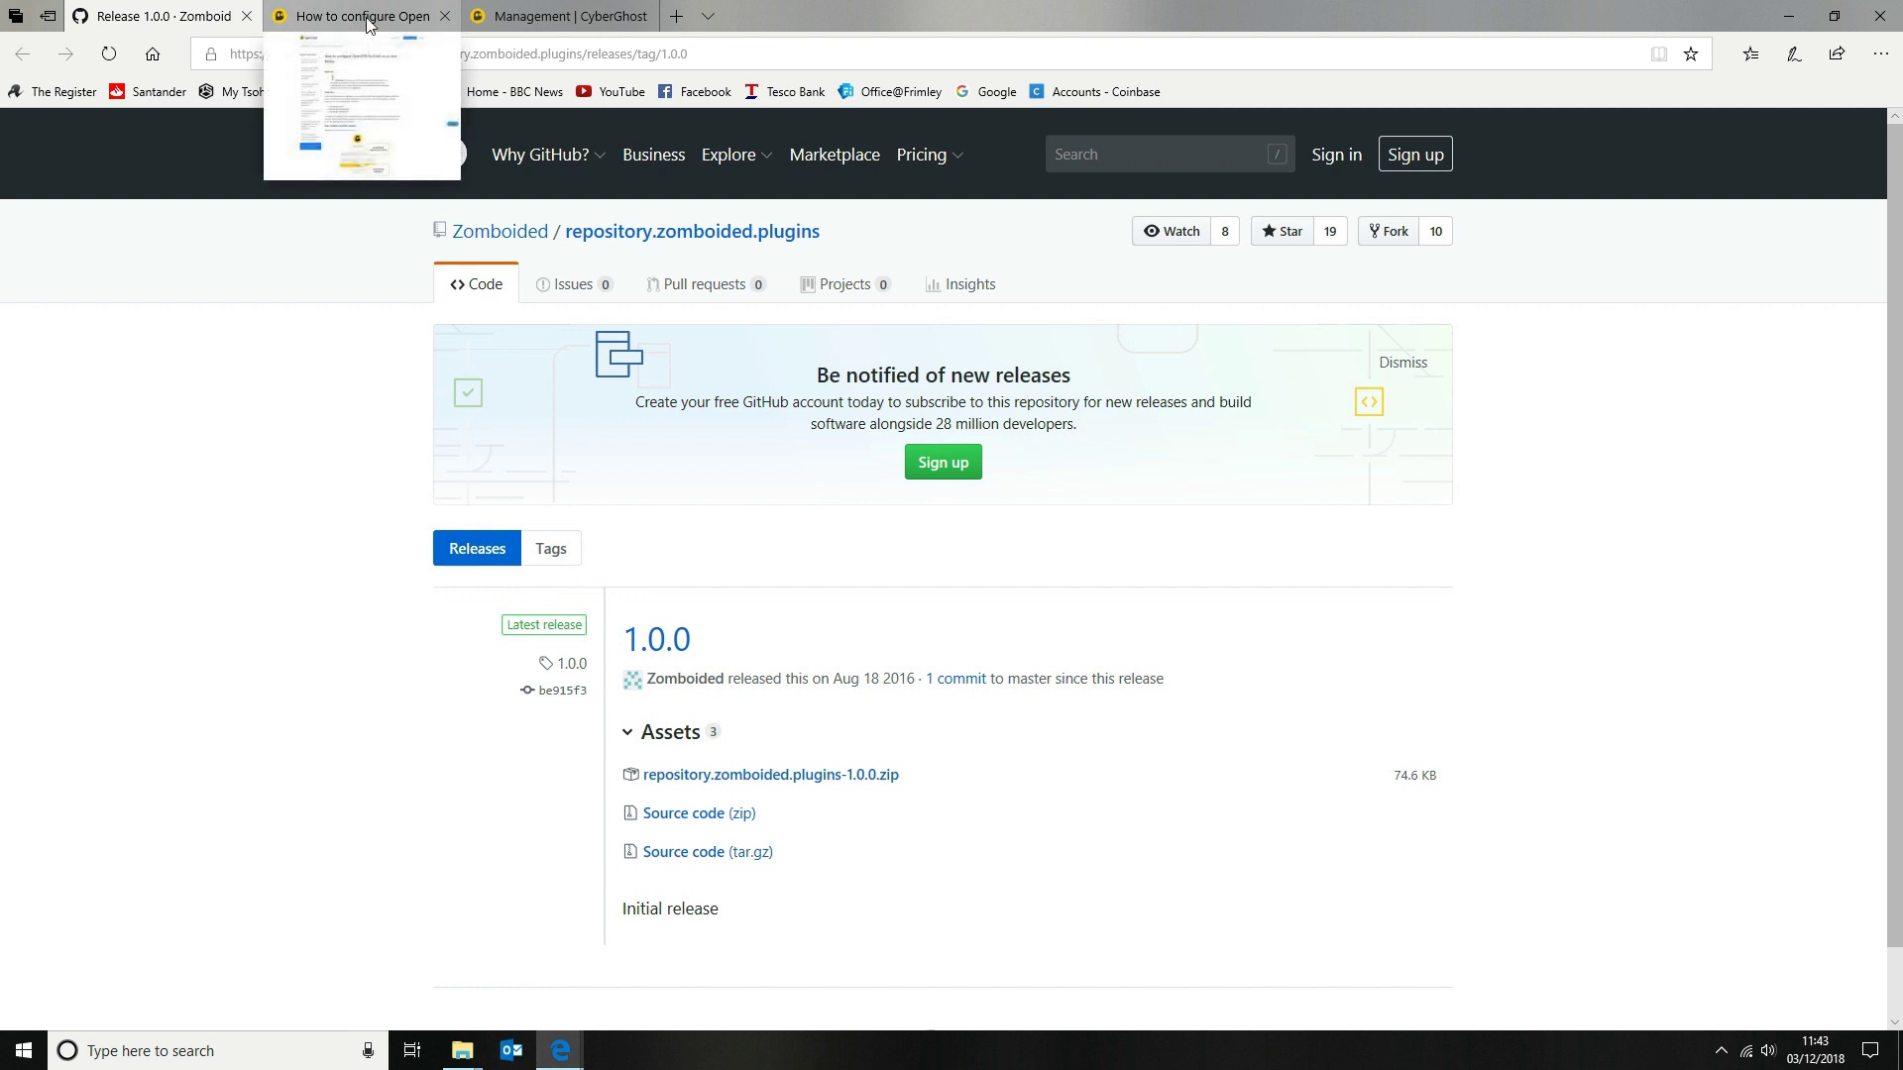
pyautogui.click(573, 8)
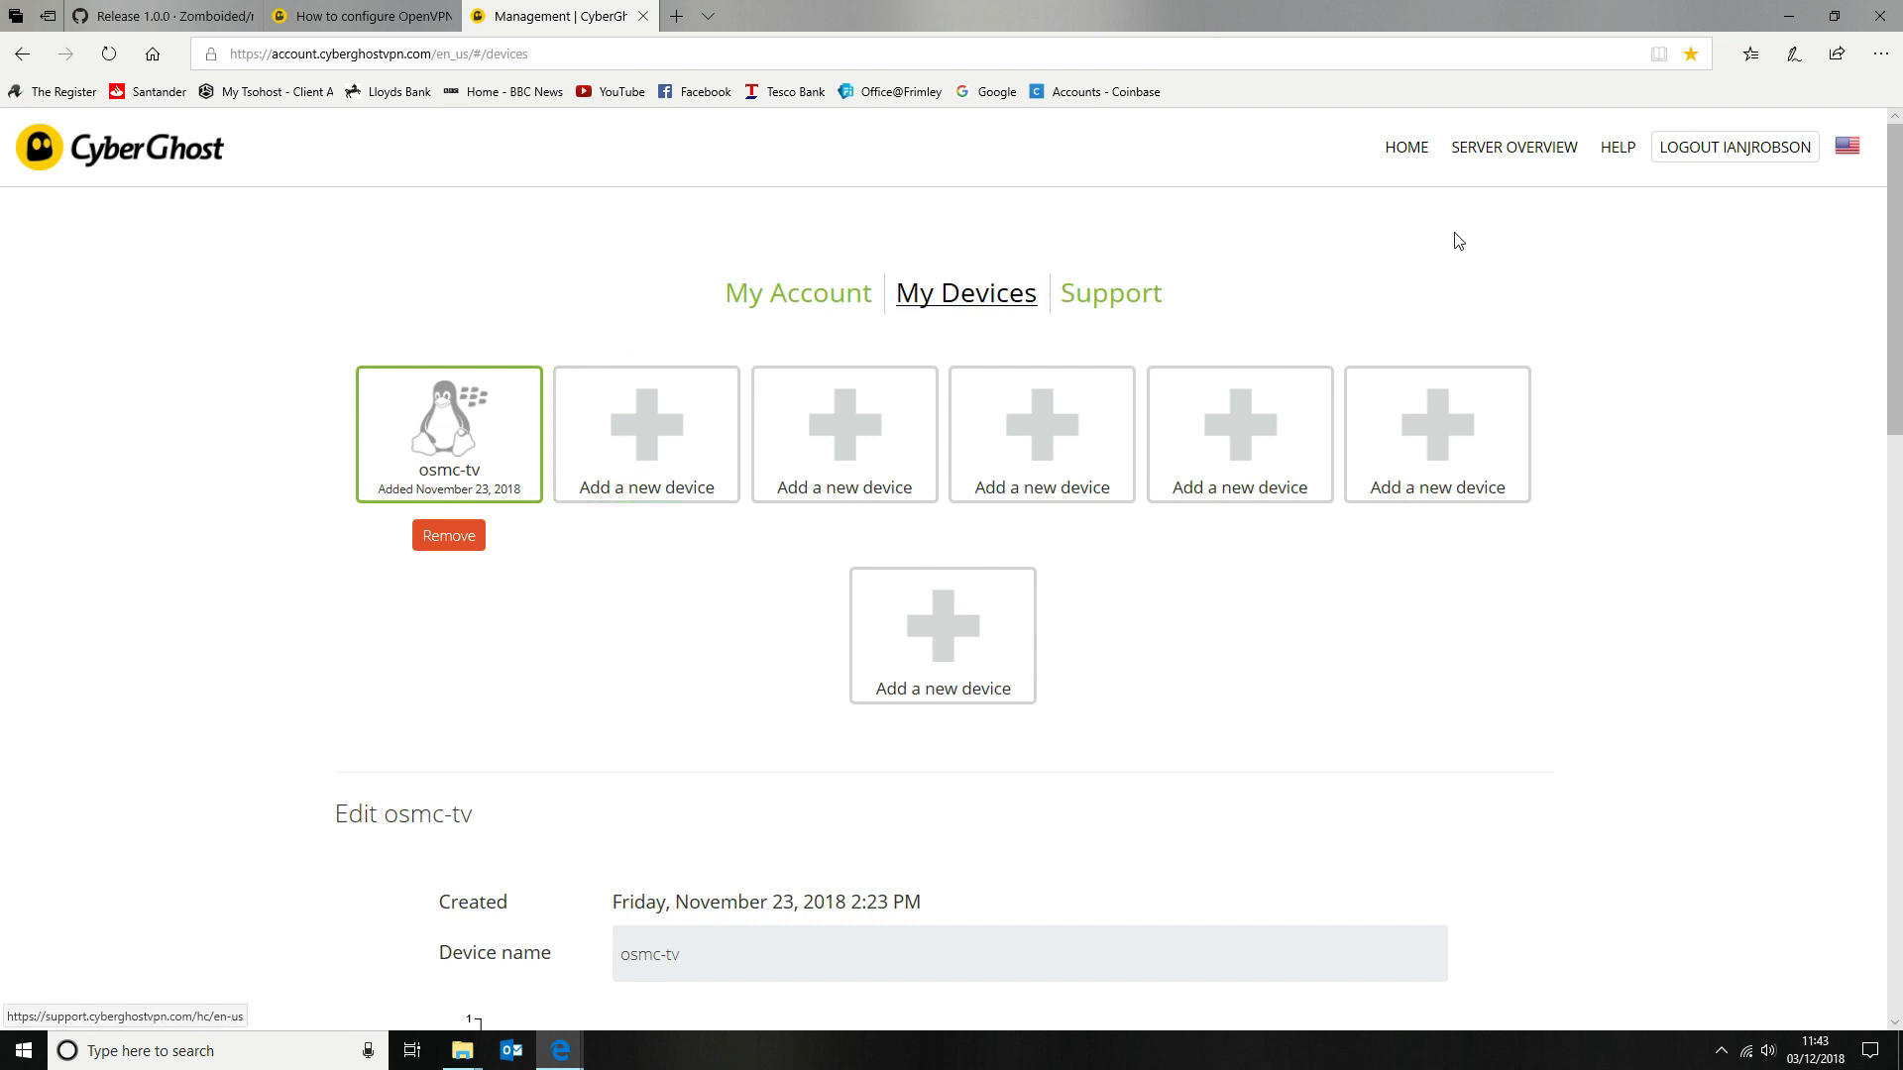
pyautogui.scroll(-3, 1709, 211)
pyautogui.scroll(2, 1708, 208)
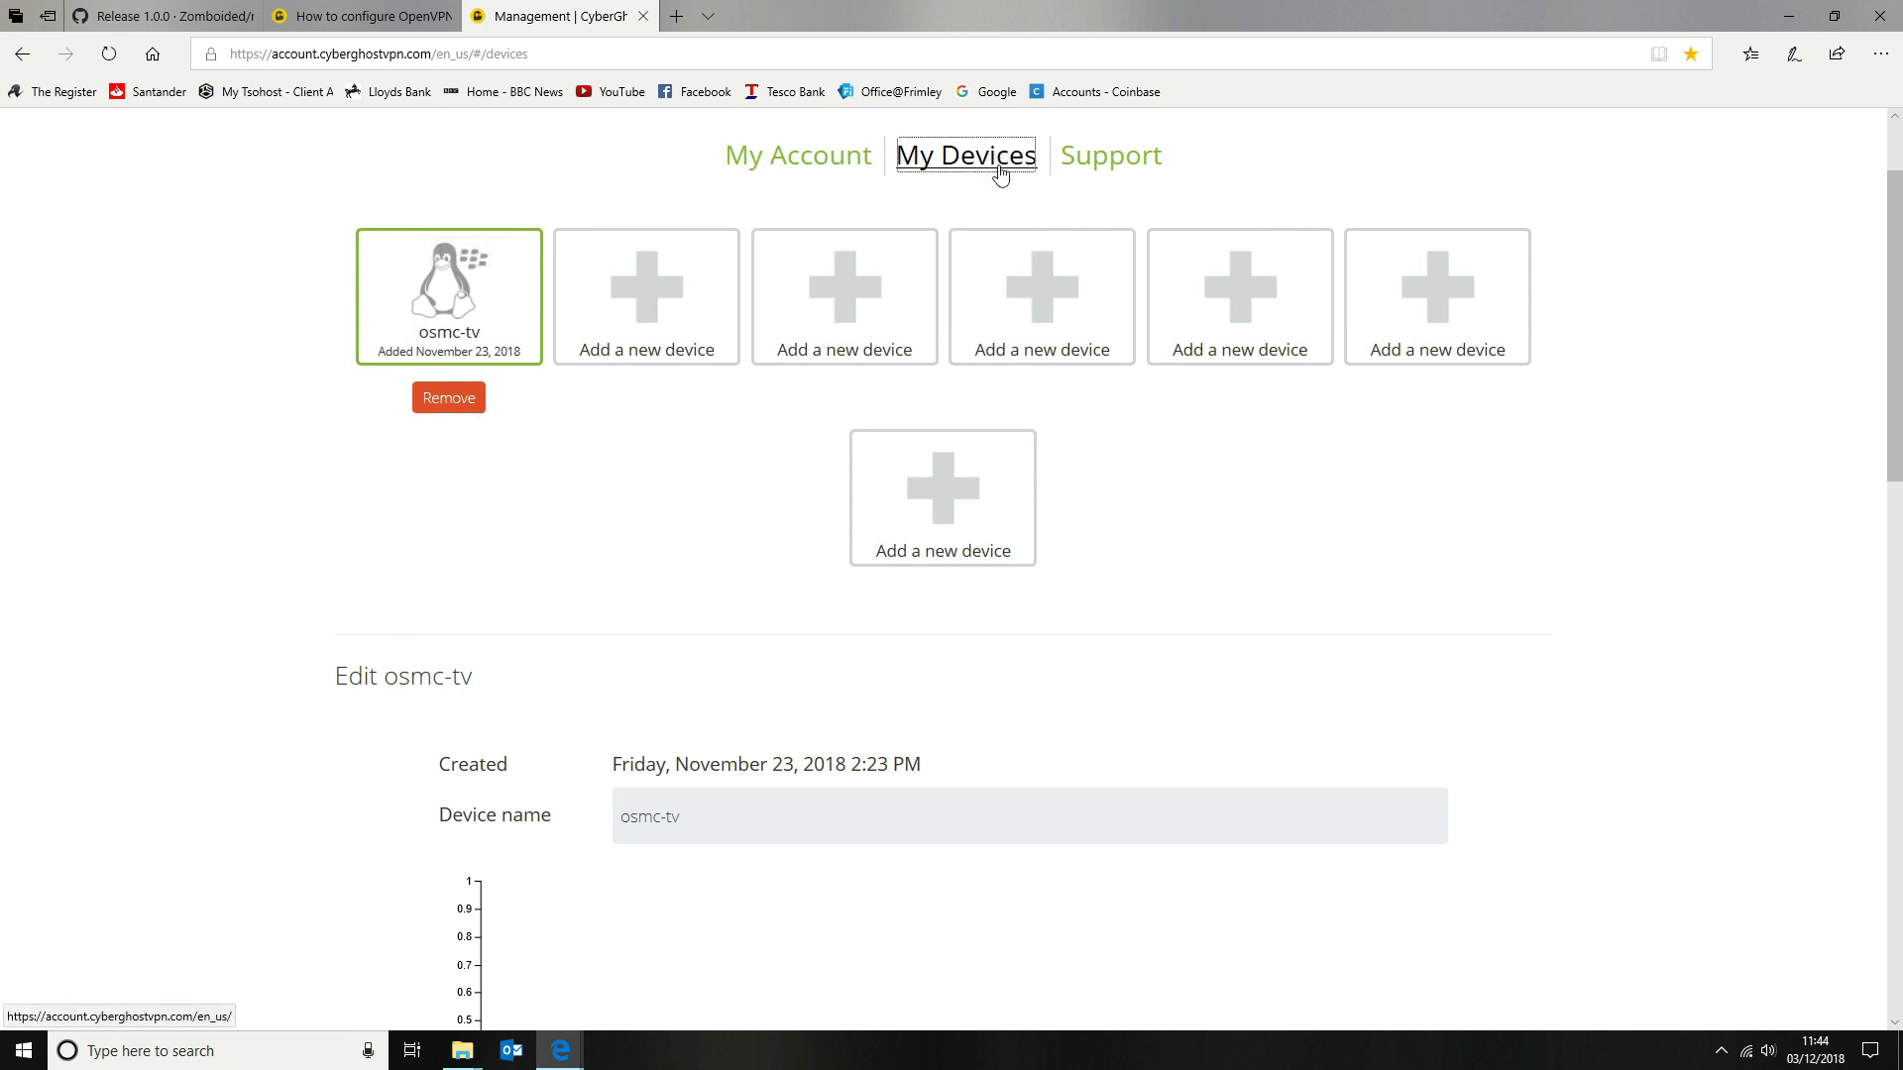
pyautogui.scroll(-7, 1004, 186)
pyautogui.scroll(-7, 1004, 185)
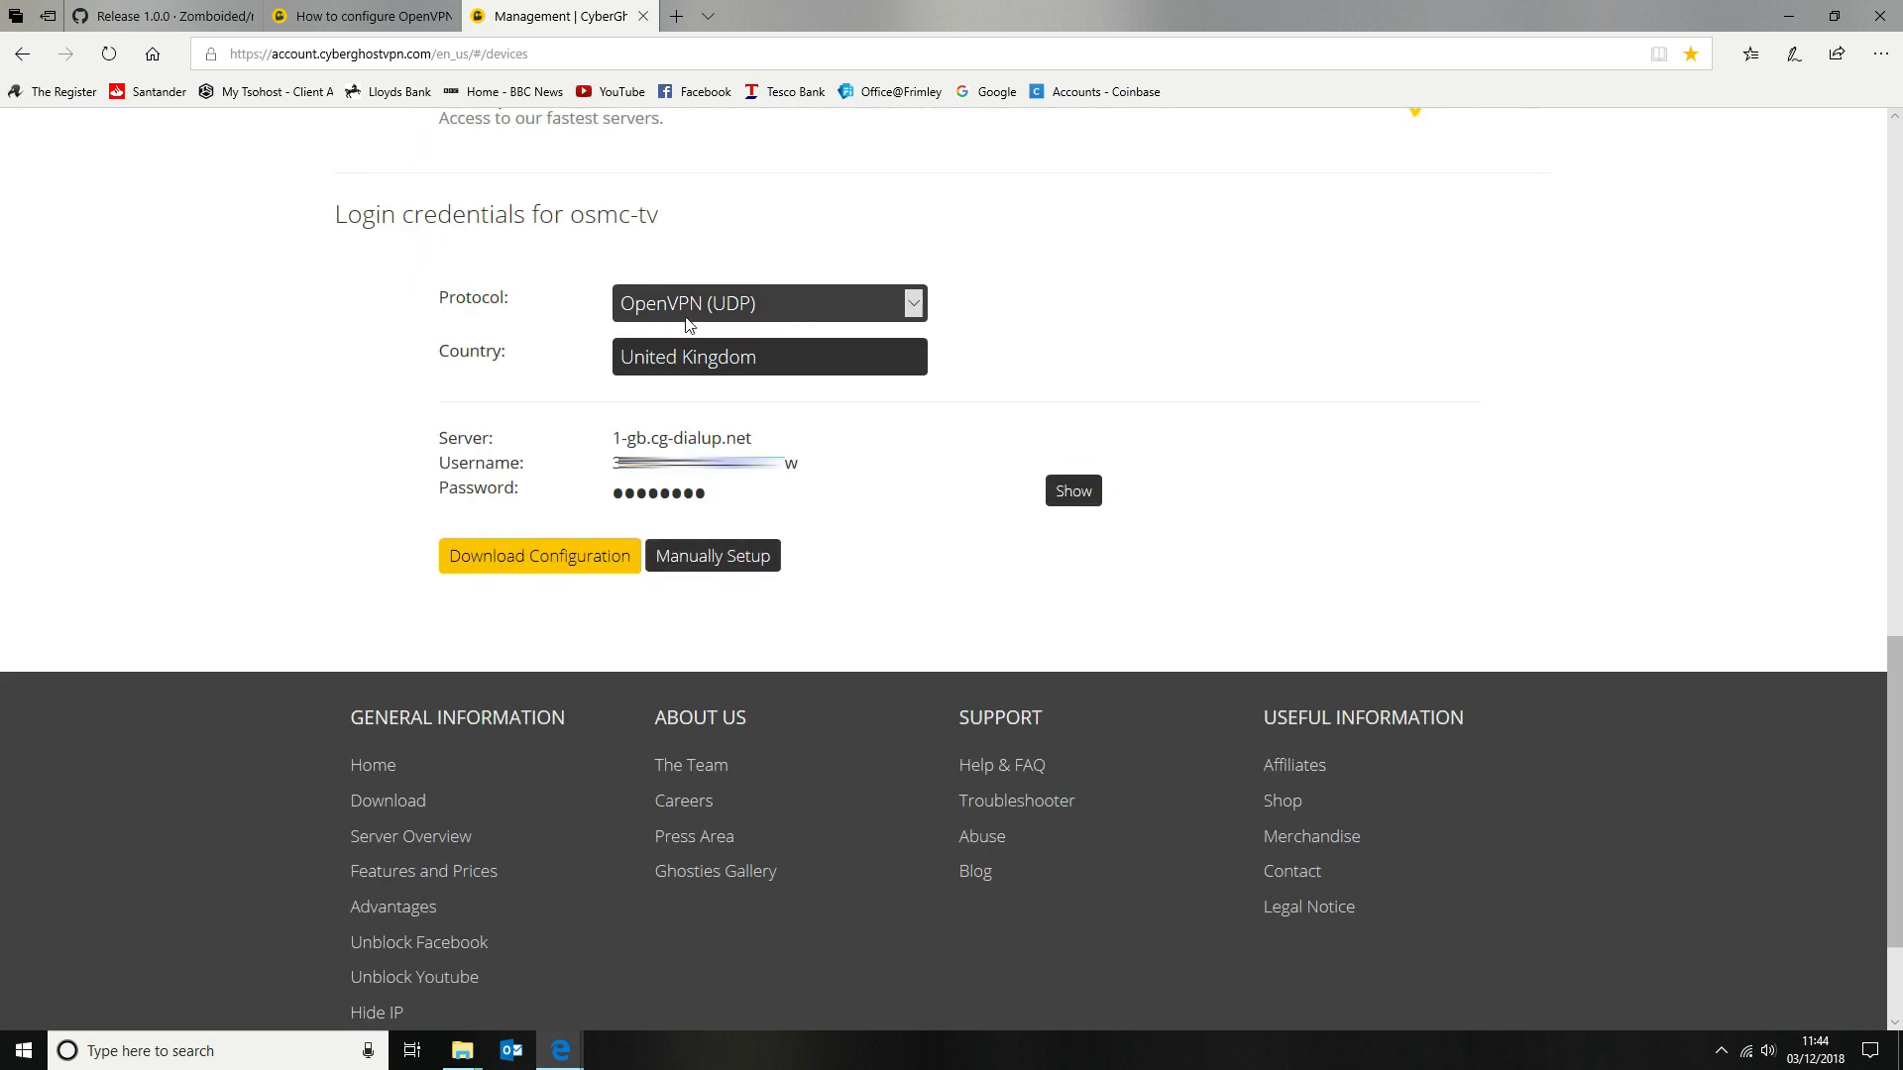
pyautogui.click(917, 359)
pyautogui.click(823, 784)
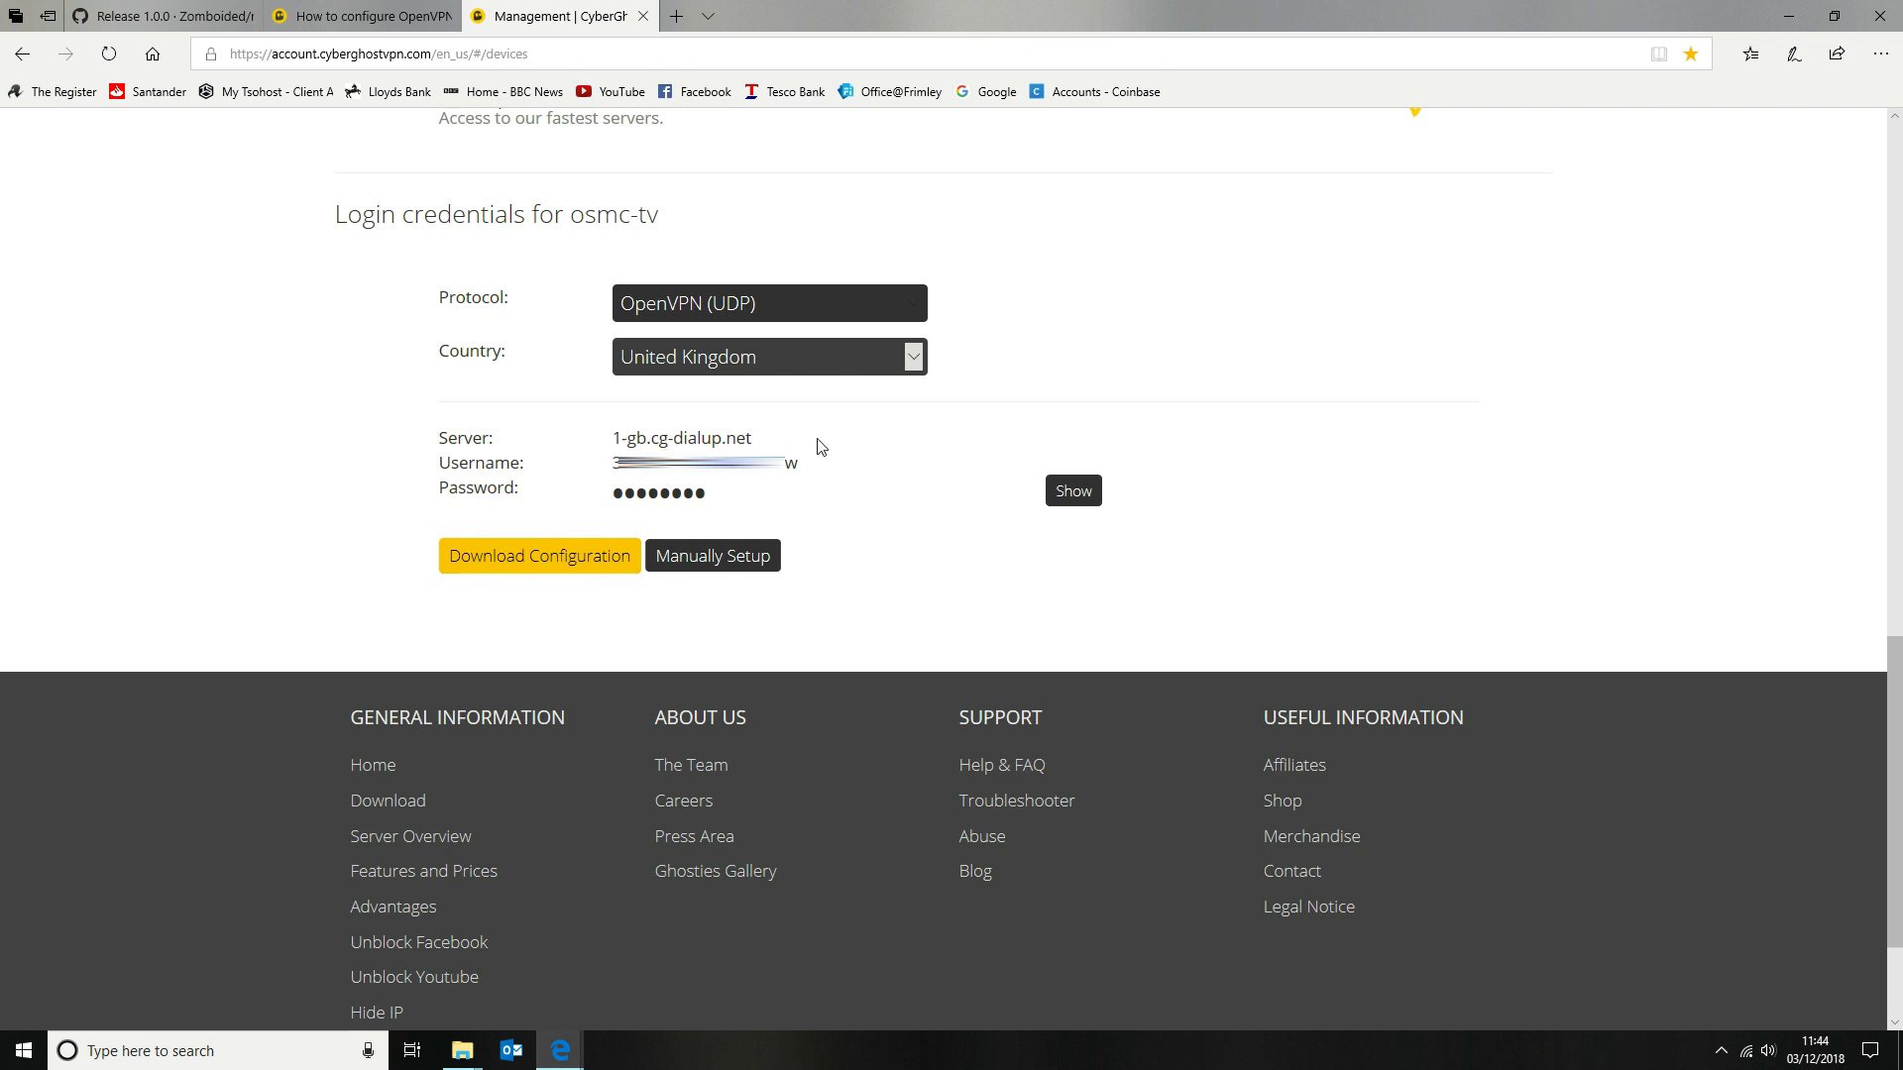
pyautogui.moveTo(609, 460); pyautogui.dragTo(785, 464)
# Save CyberGhost.ovpn.zip into Pi Repos\Keys with Save as, then open the archive
pyautogui.click(1006, 655)
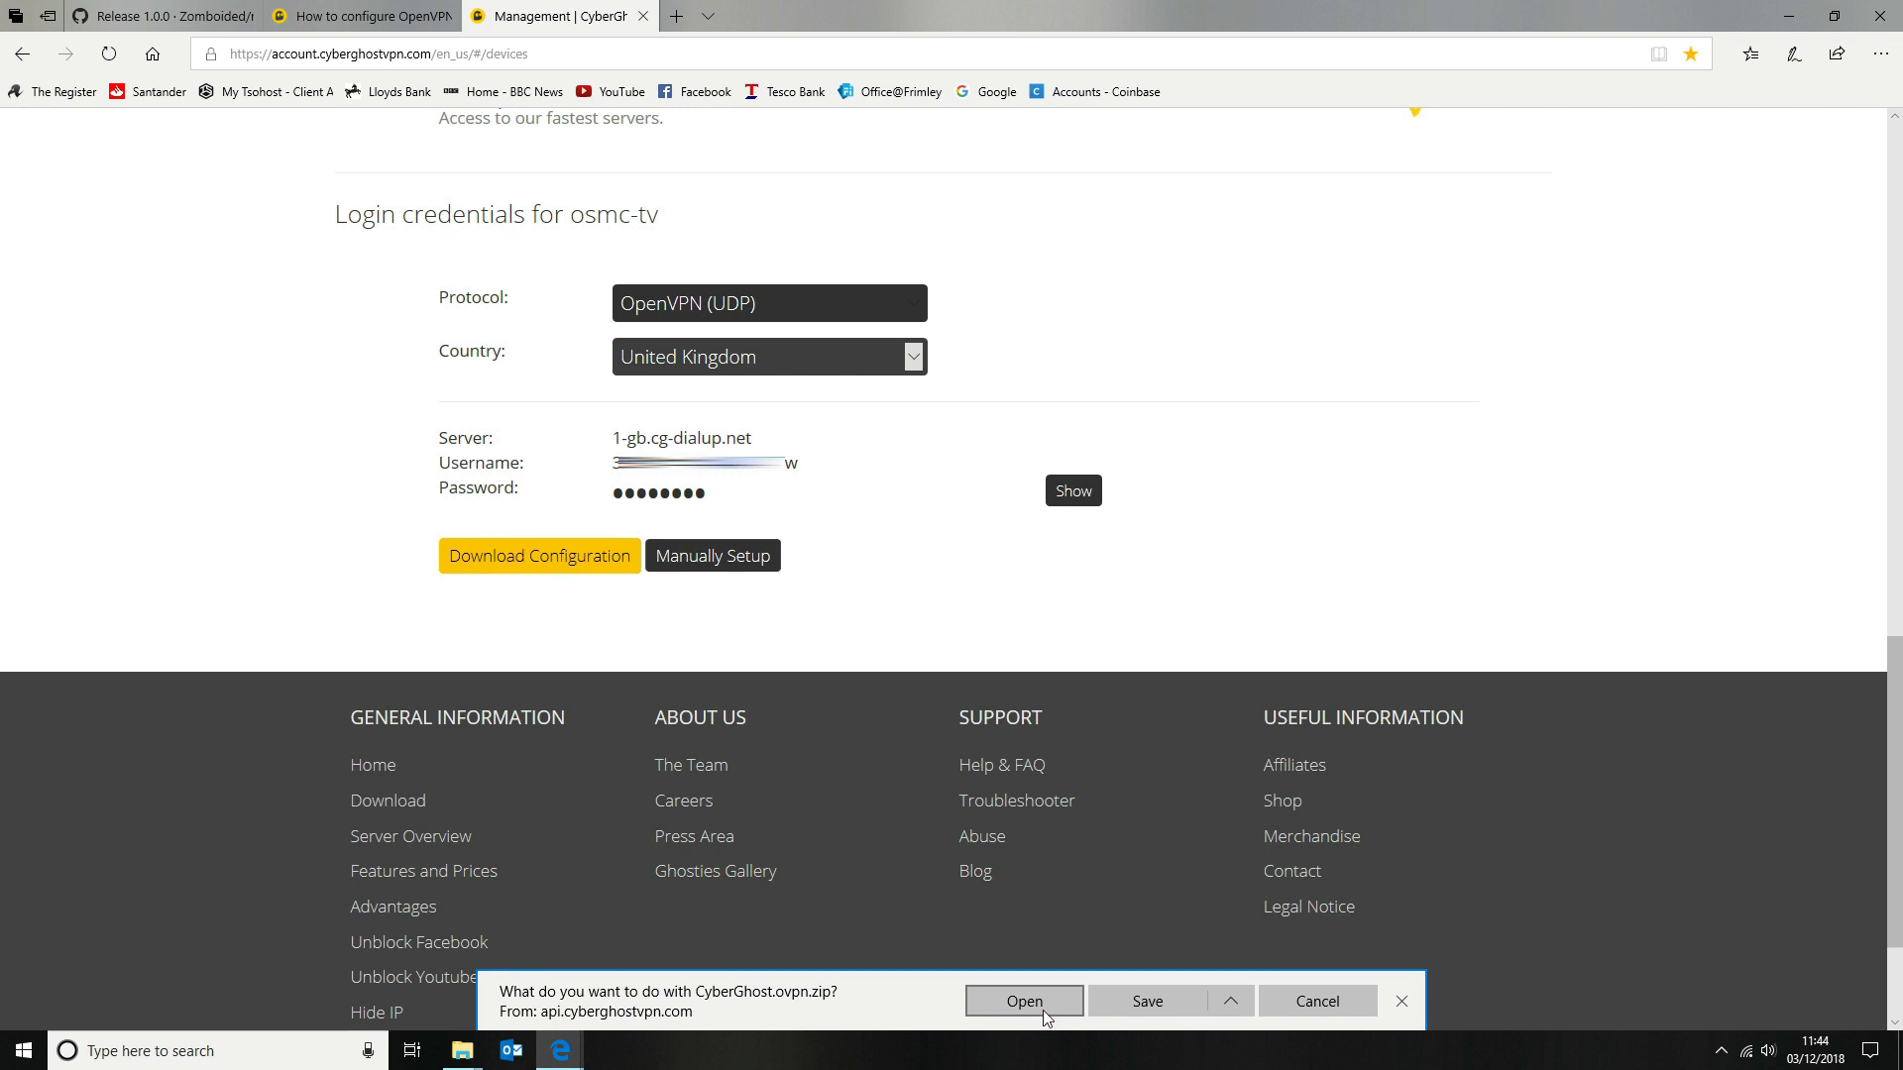
pyautogui.click(1229, 1002)
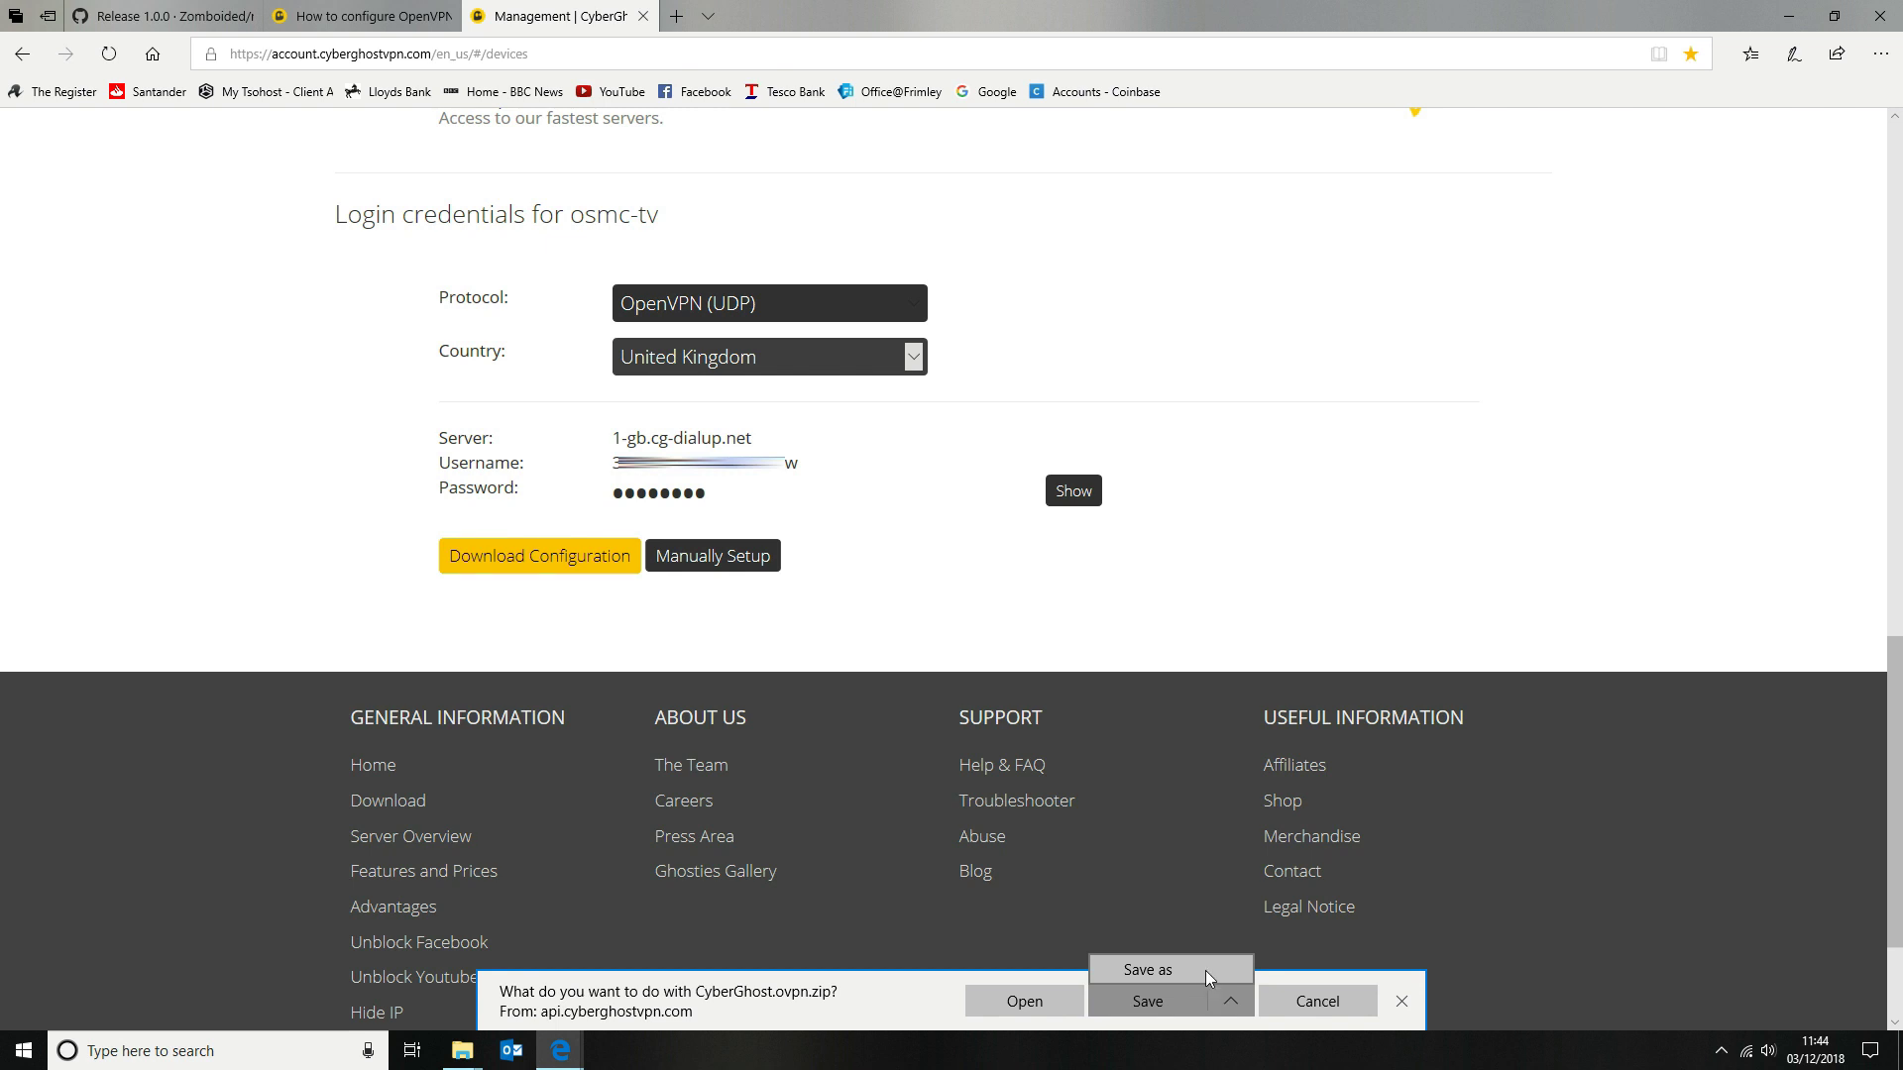
pyautogui.click(1205, 971)
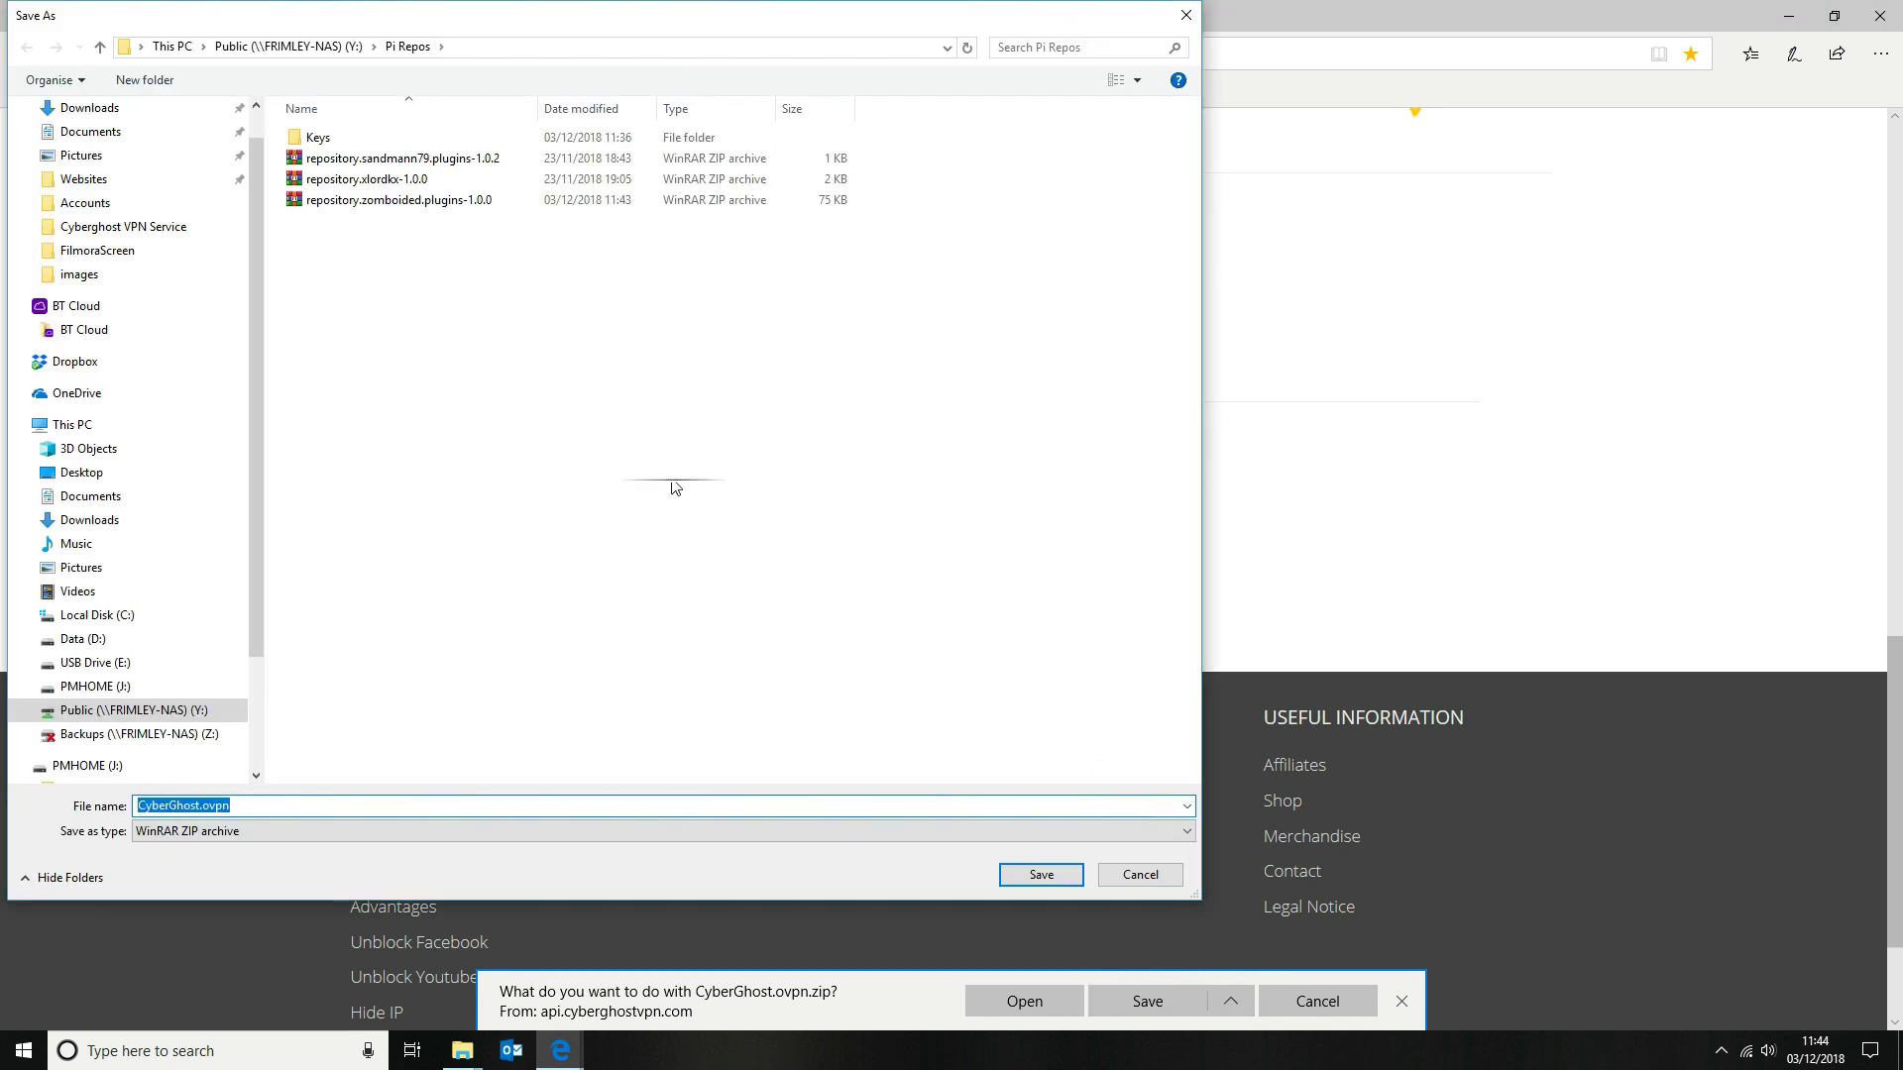
pyautogui.doubleClick(327, 141)
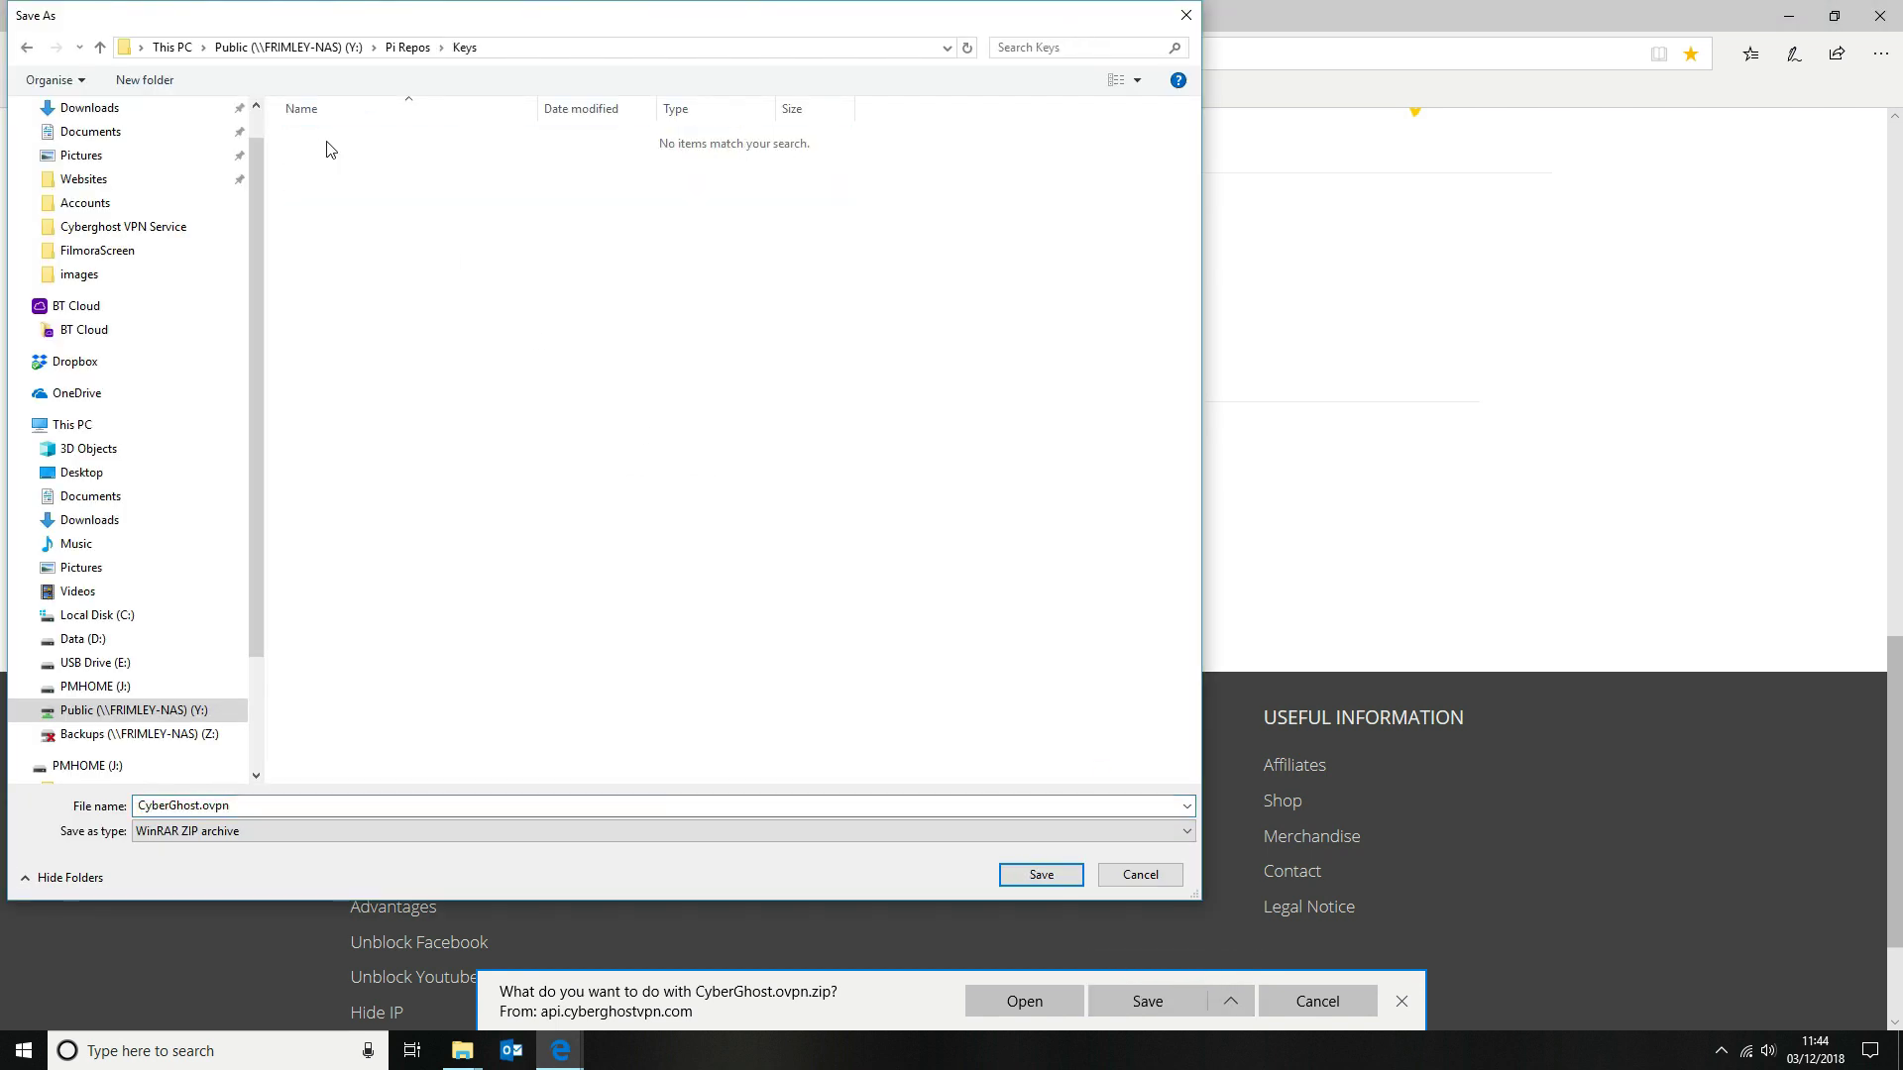
pyautogui.click(1041, 874)
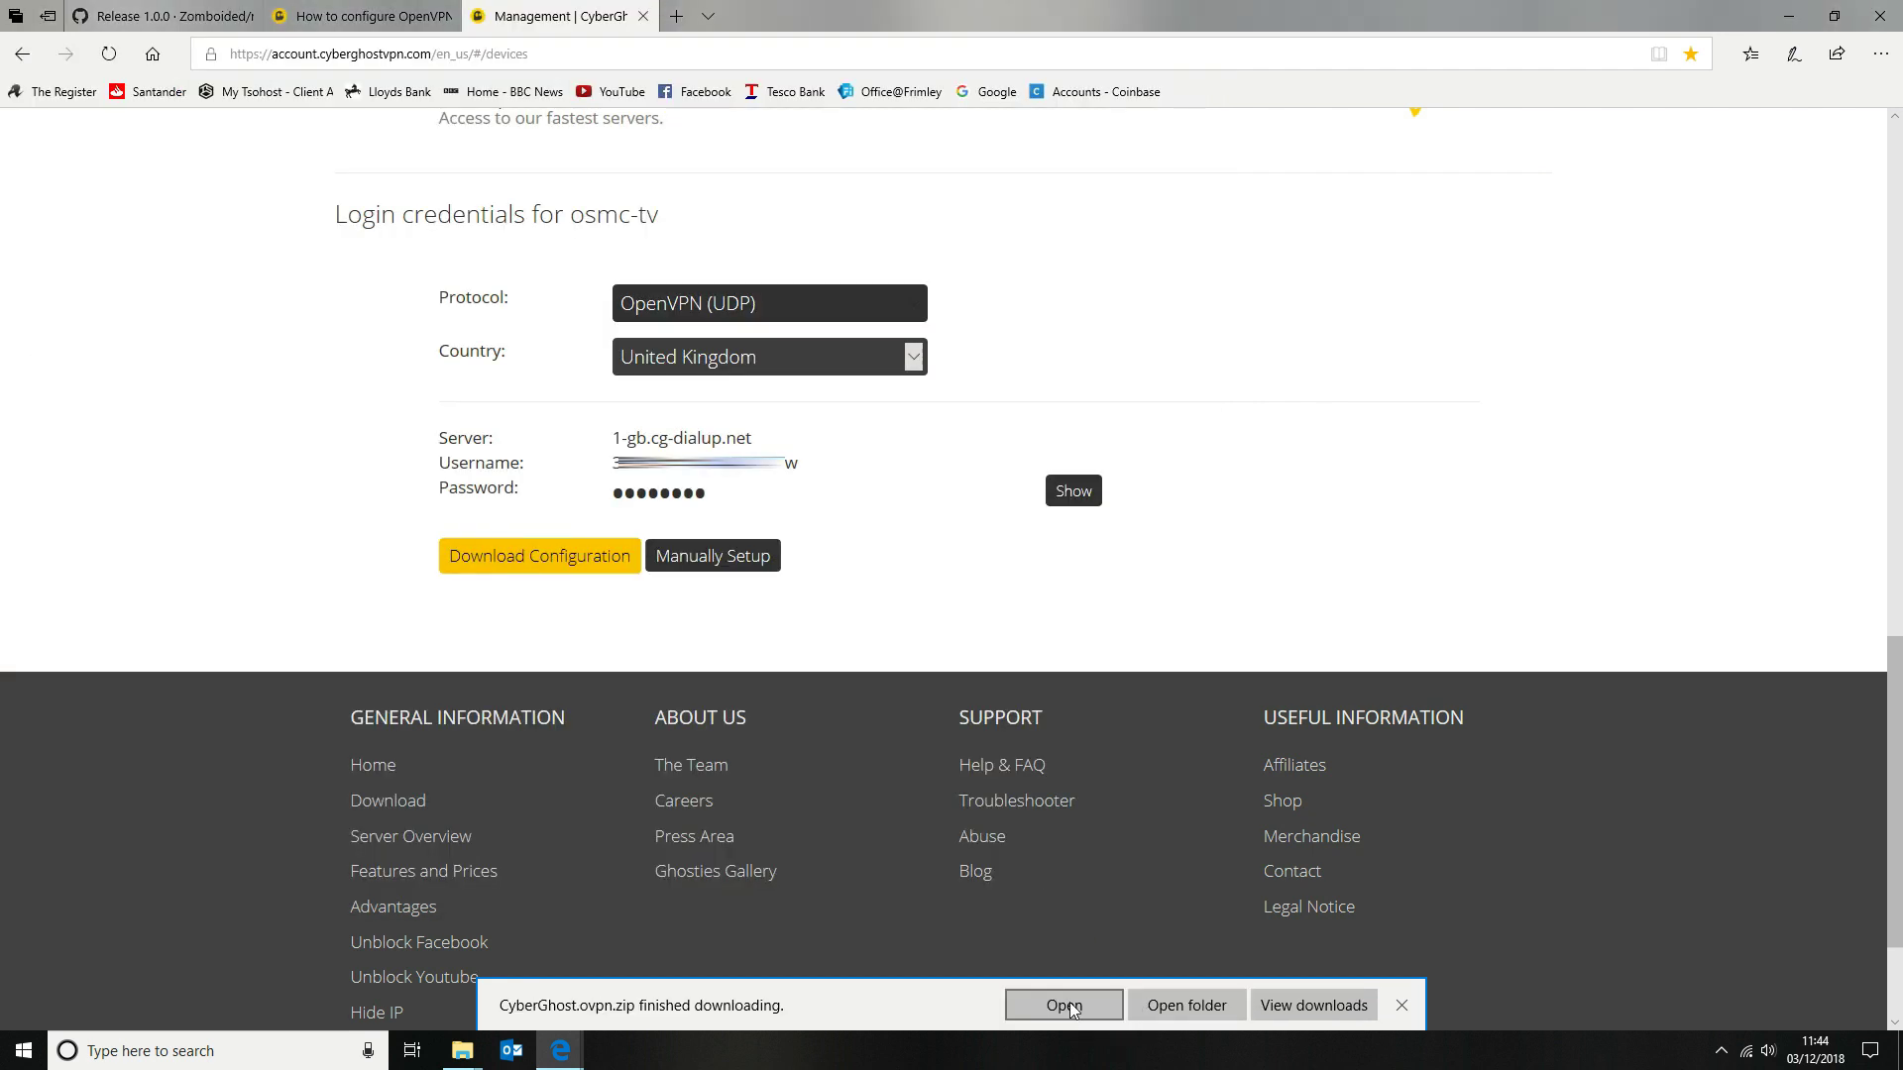
pyautogui.click(1069, 1002)
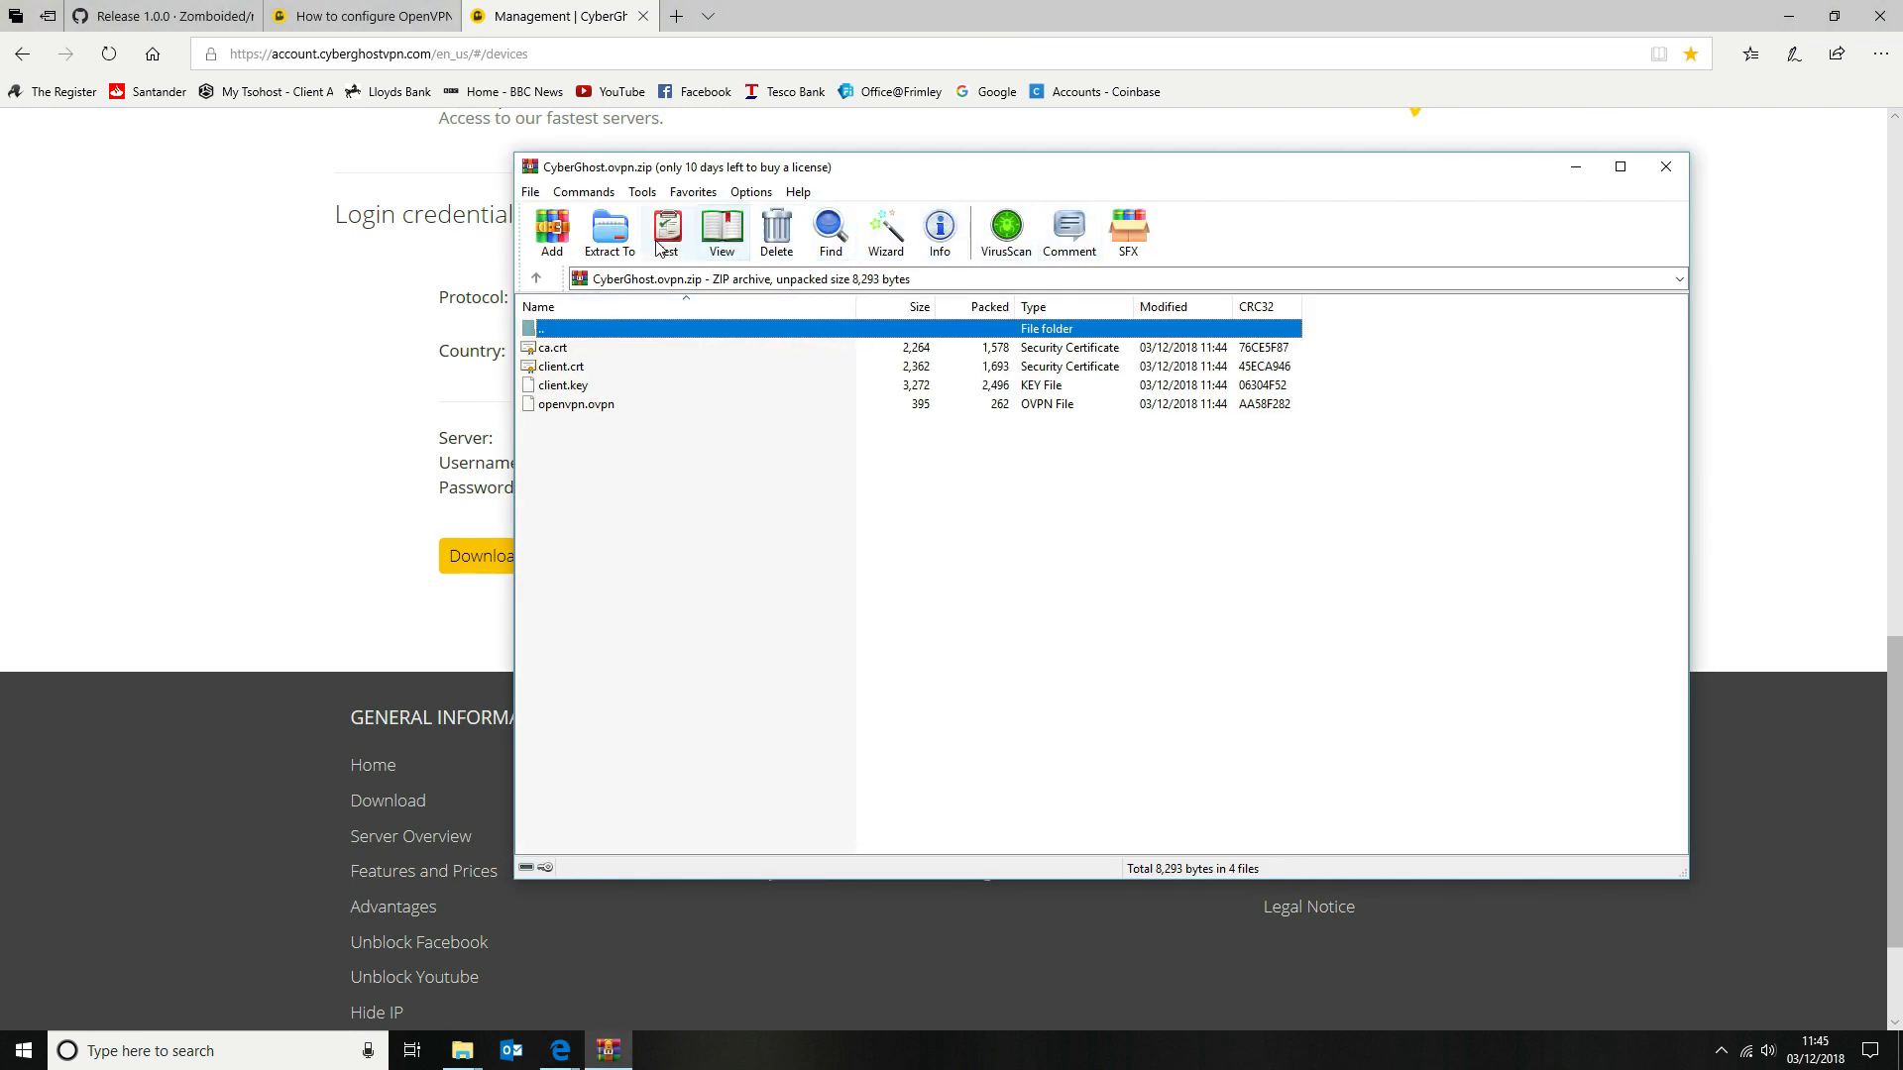
# Extract ca.crt, client.crt, client.key and openvpn.ovpn to Public (Y:)\Pi Repos\Keys with Yes to All, then close WinRAR
pyautogui.click(610, 230)
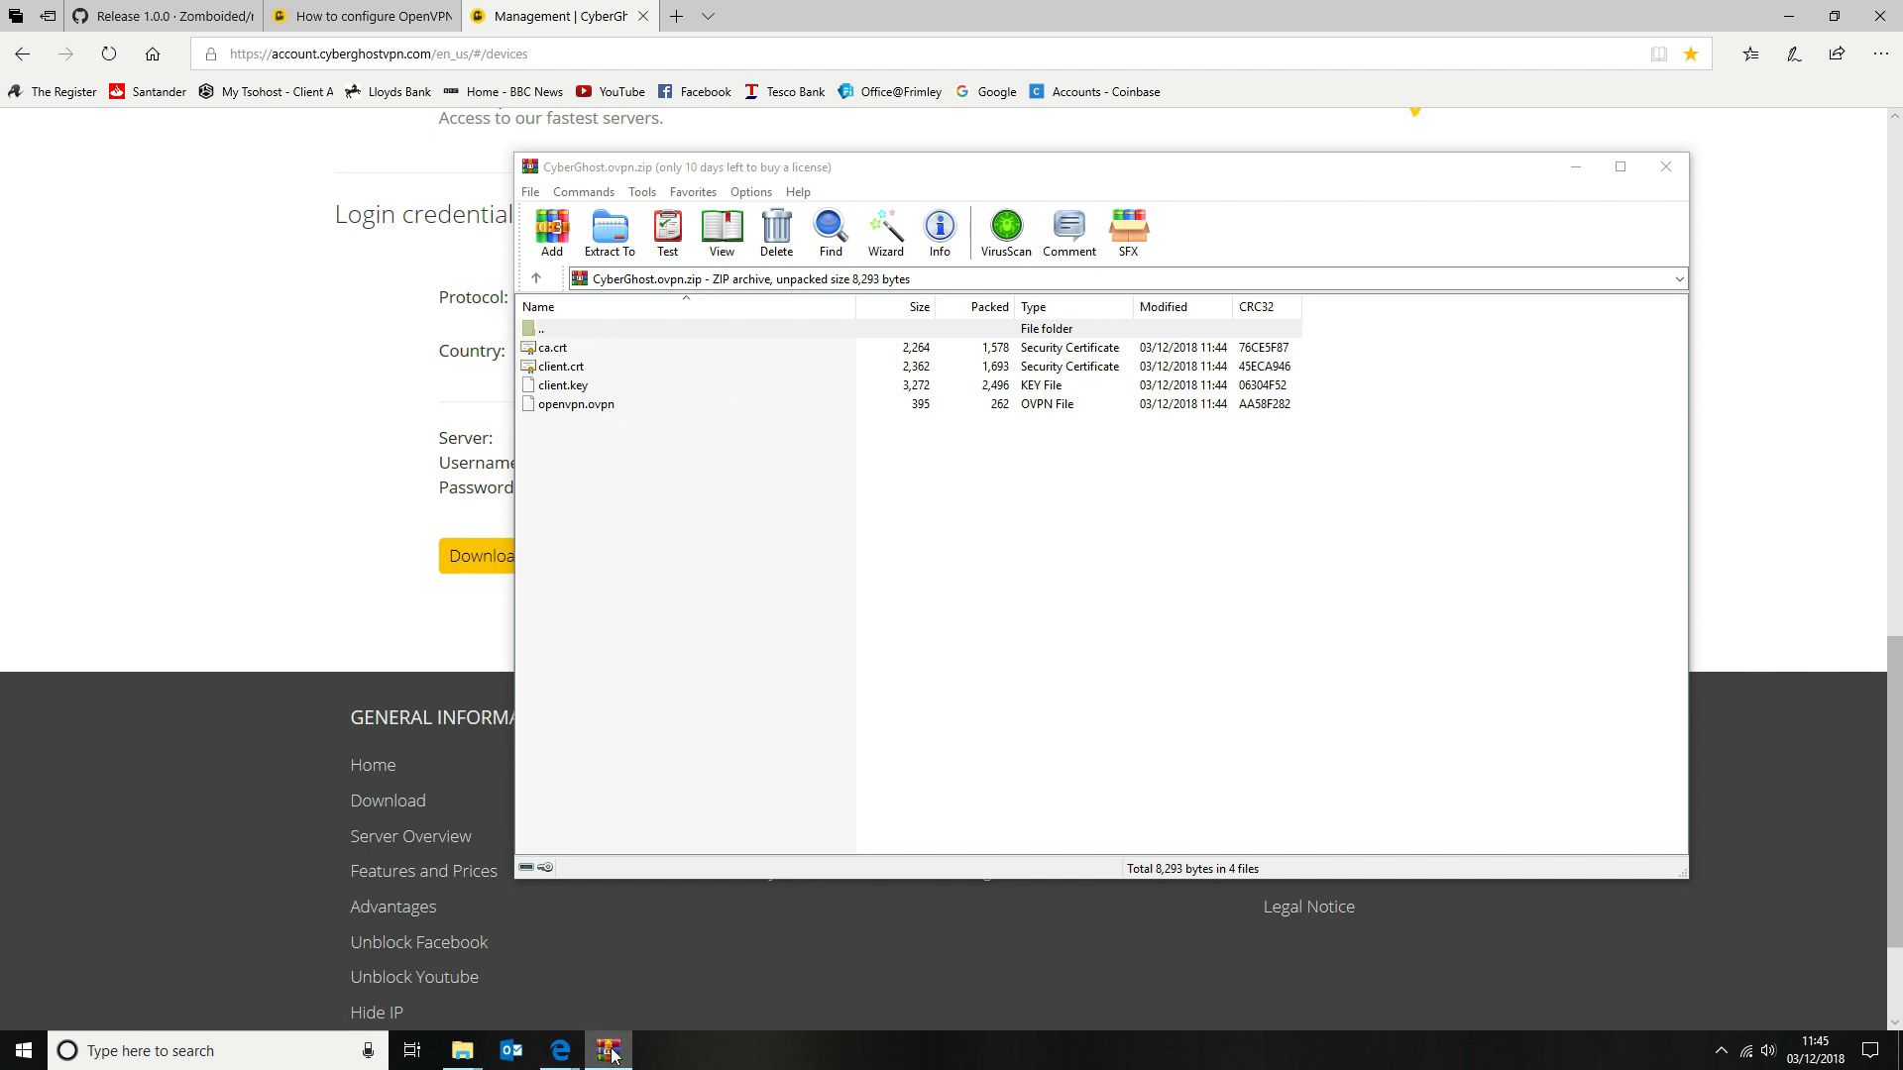
pyautogui.moveTo(612, 1053)
pyautogui.hotkey('alt', 'e')
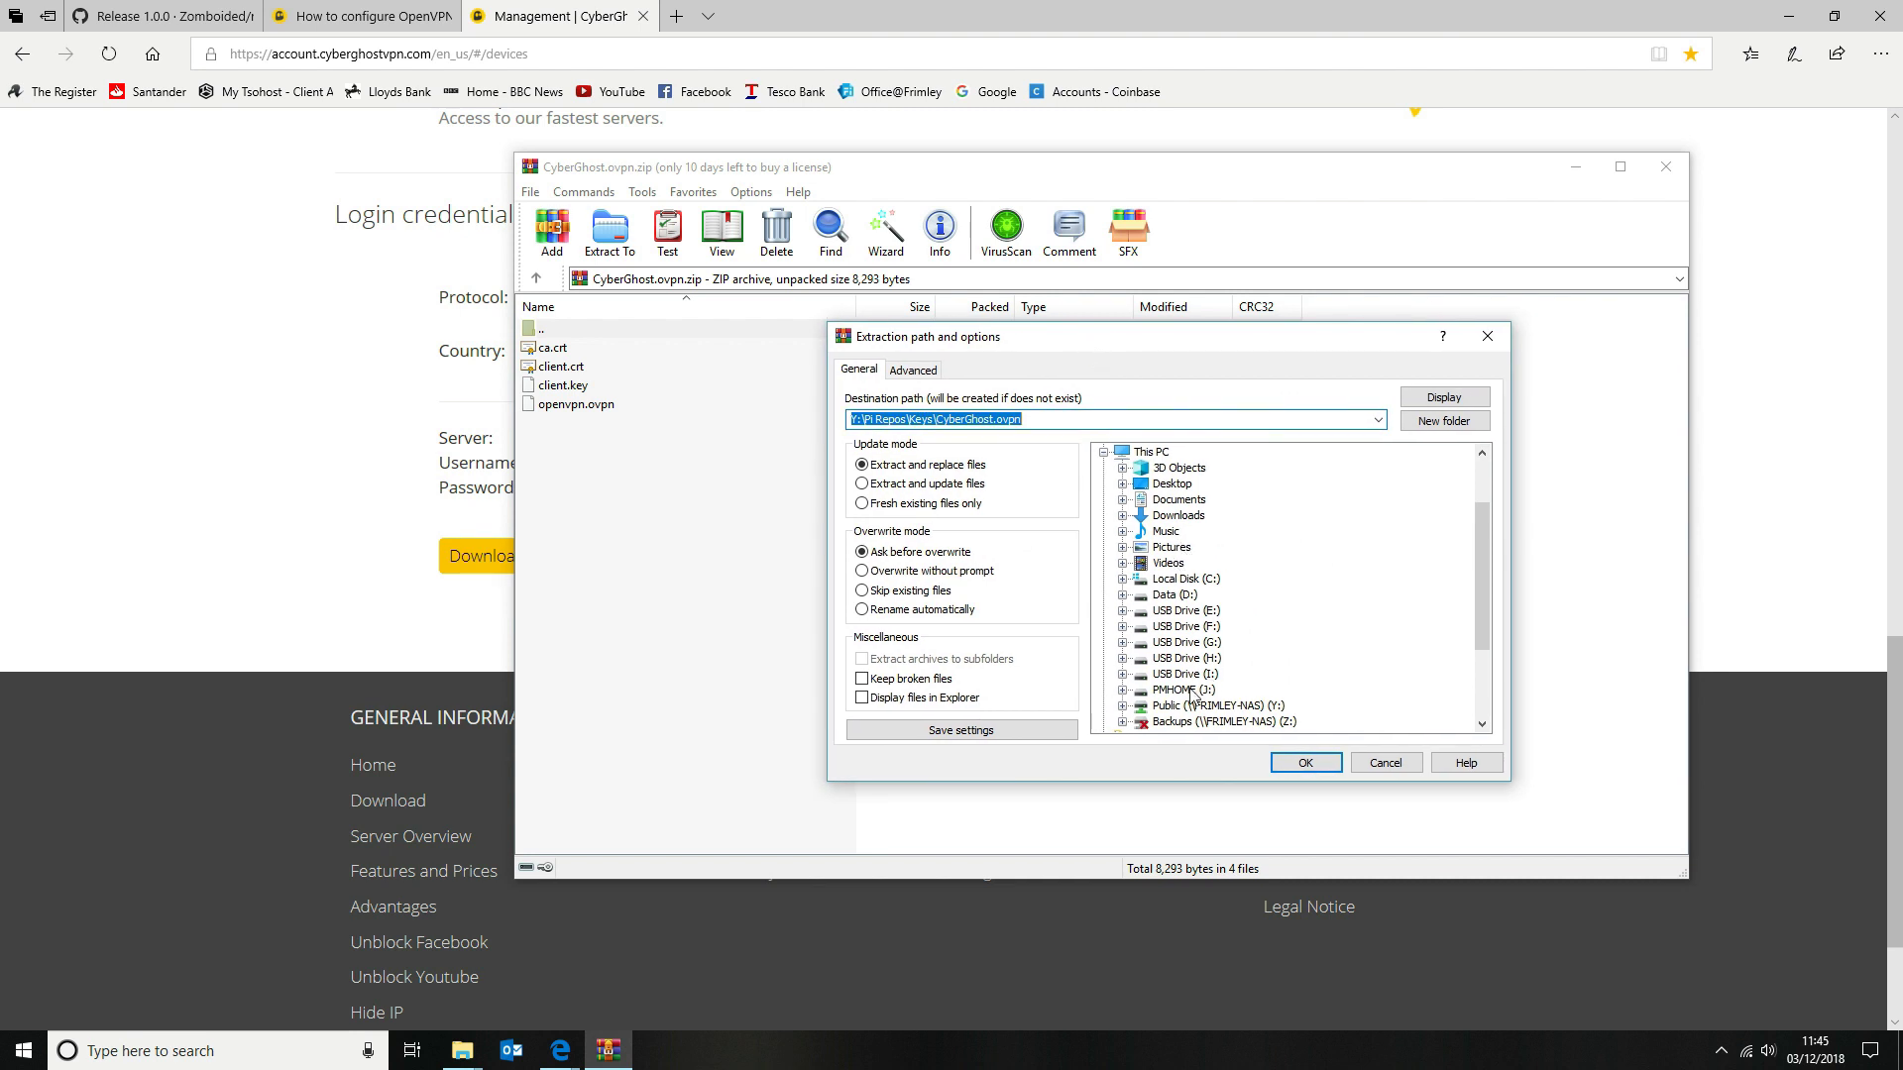
pyautogui.scroll(-1, 1189, 691)
pyautogui.click(1123, 658)
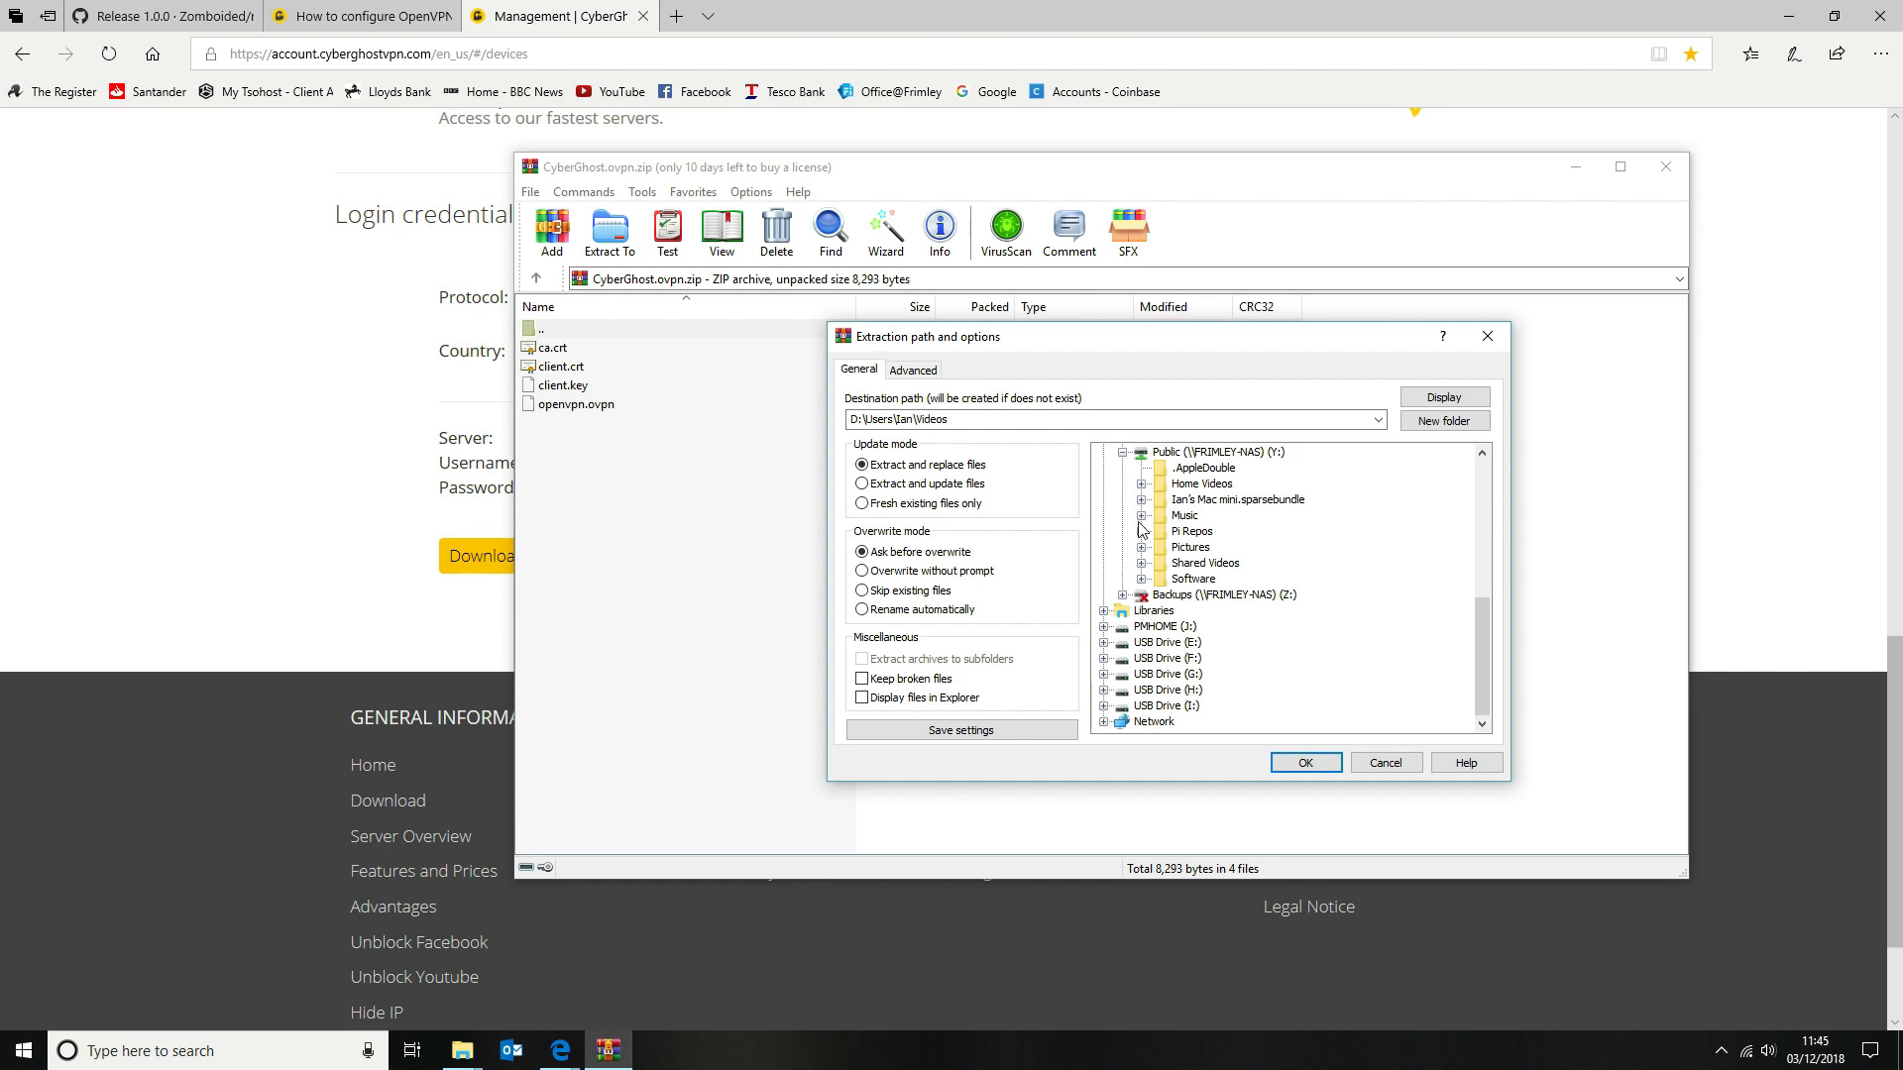
pyautogui.click(1141, 531)
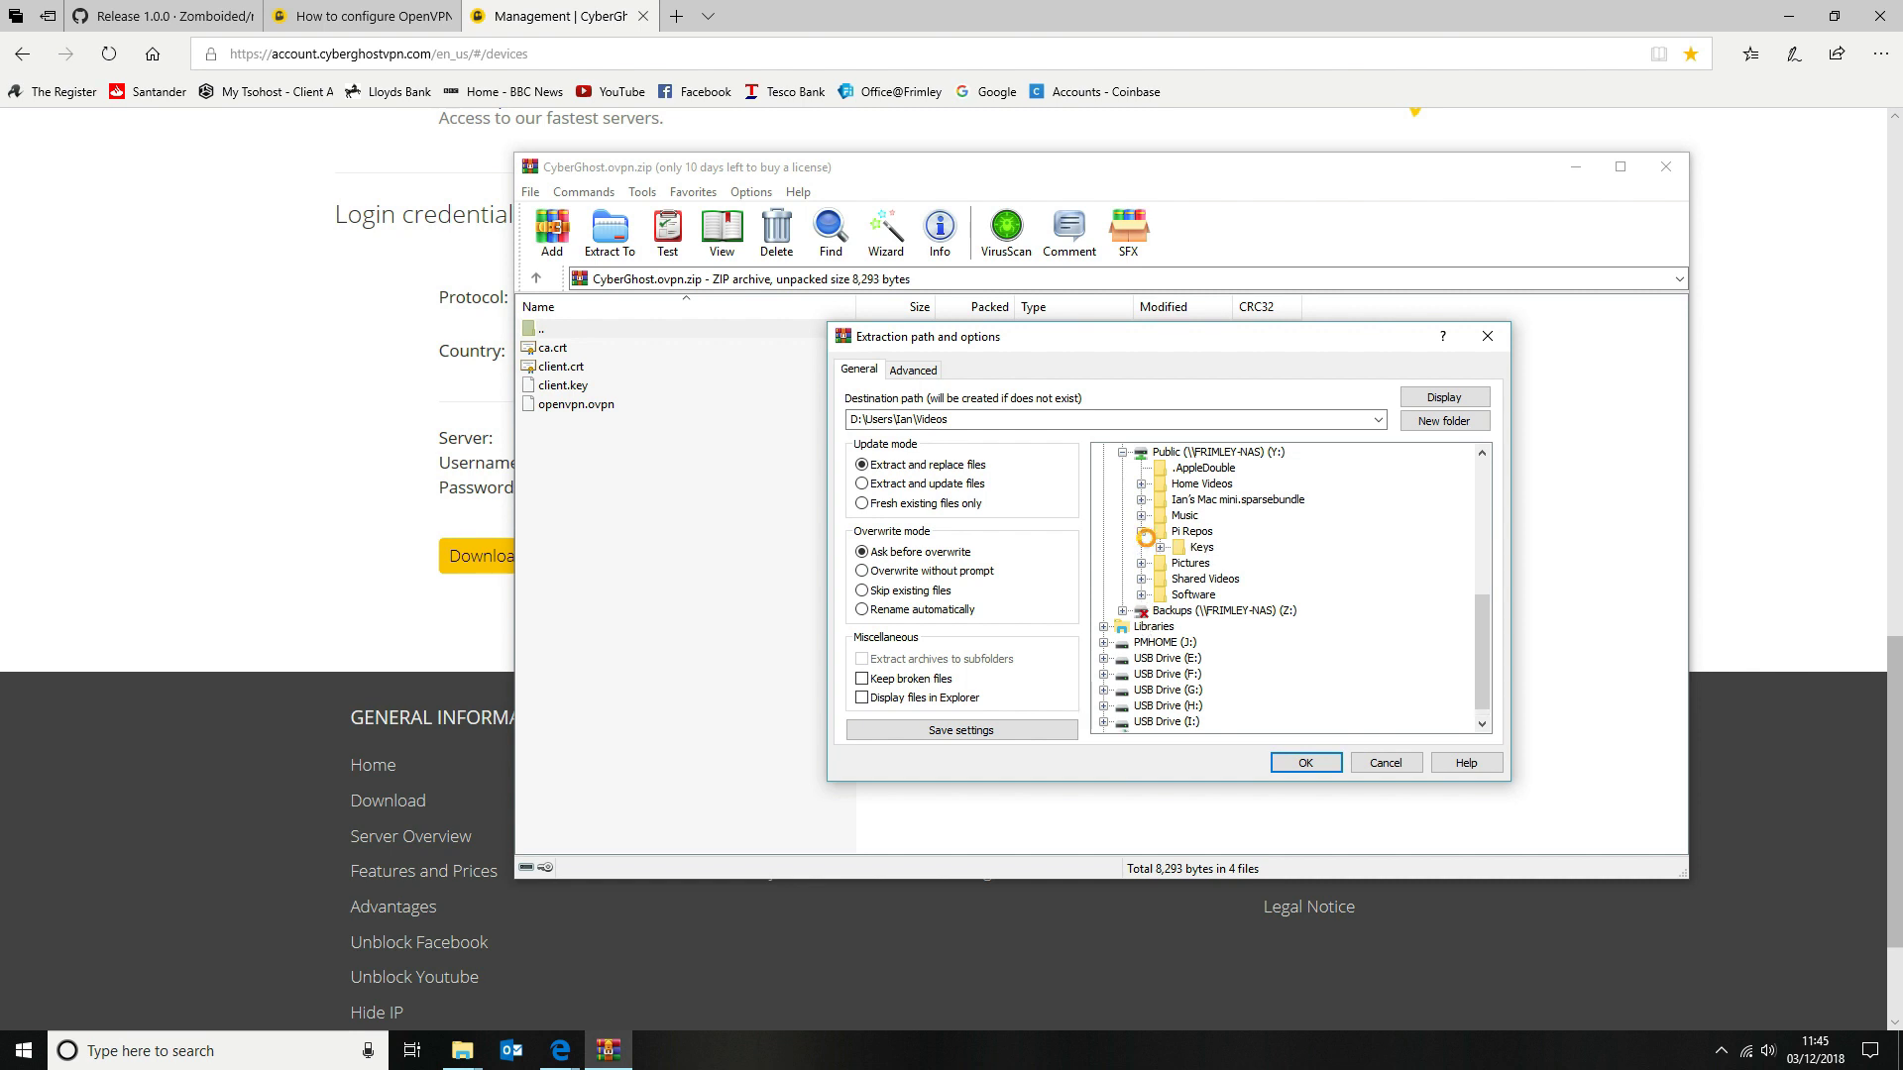
pyautogui.click(1202, 547)
pyautogui.click(1305, 762)
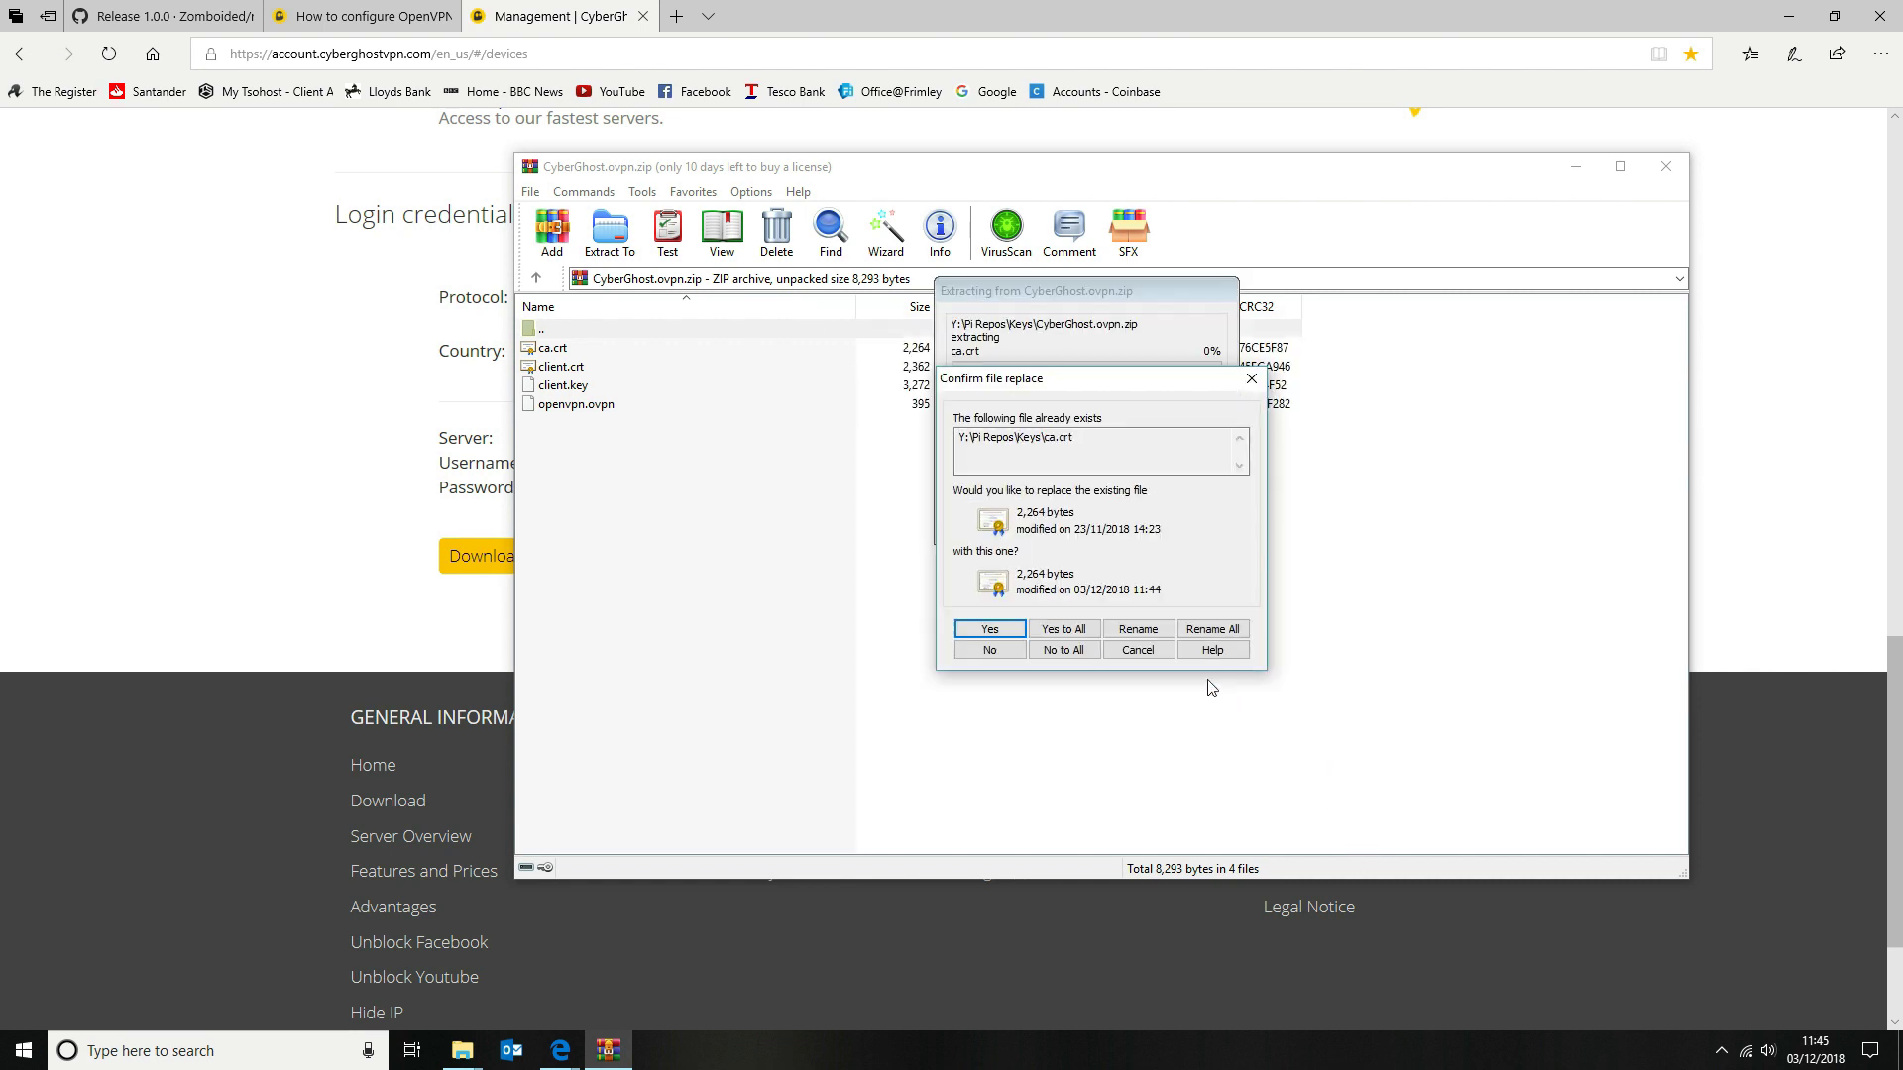
pyautogui.click(1059, 629)
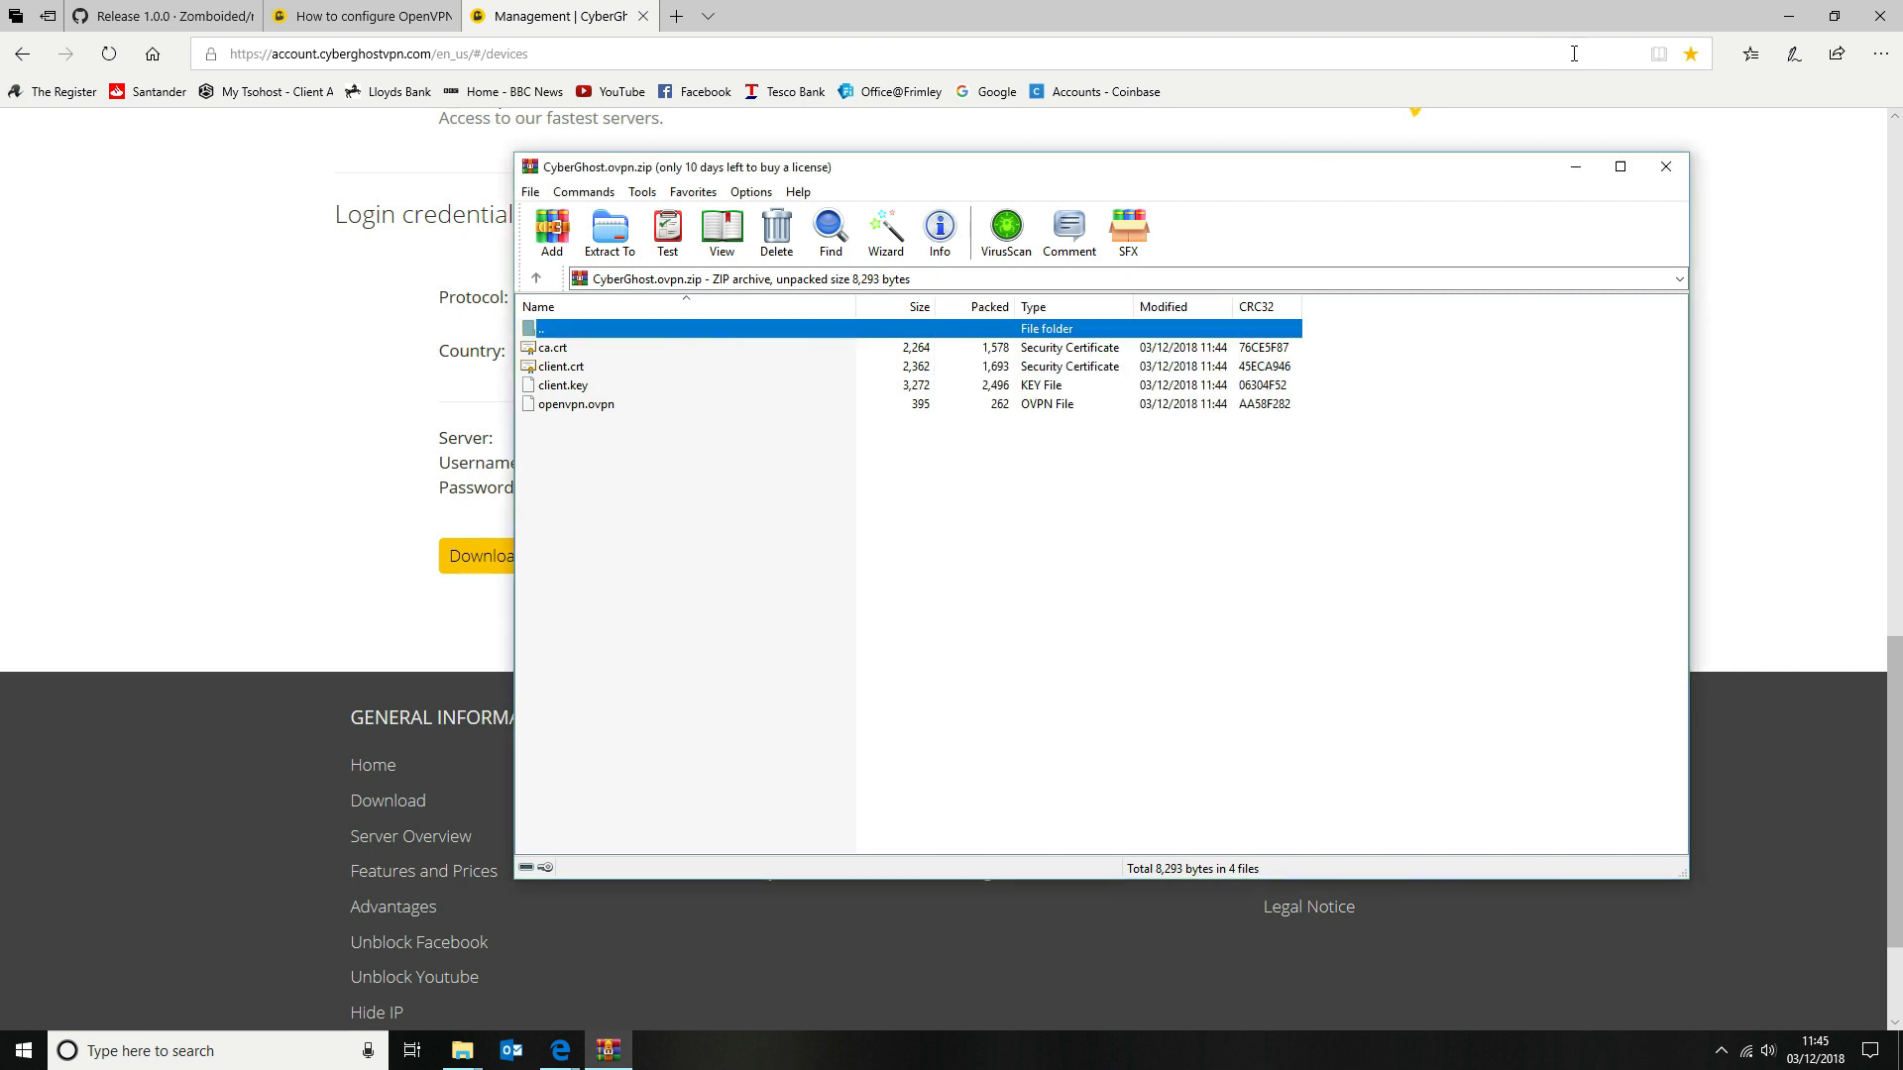
pyautogui.click(1665, 166)
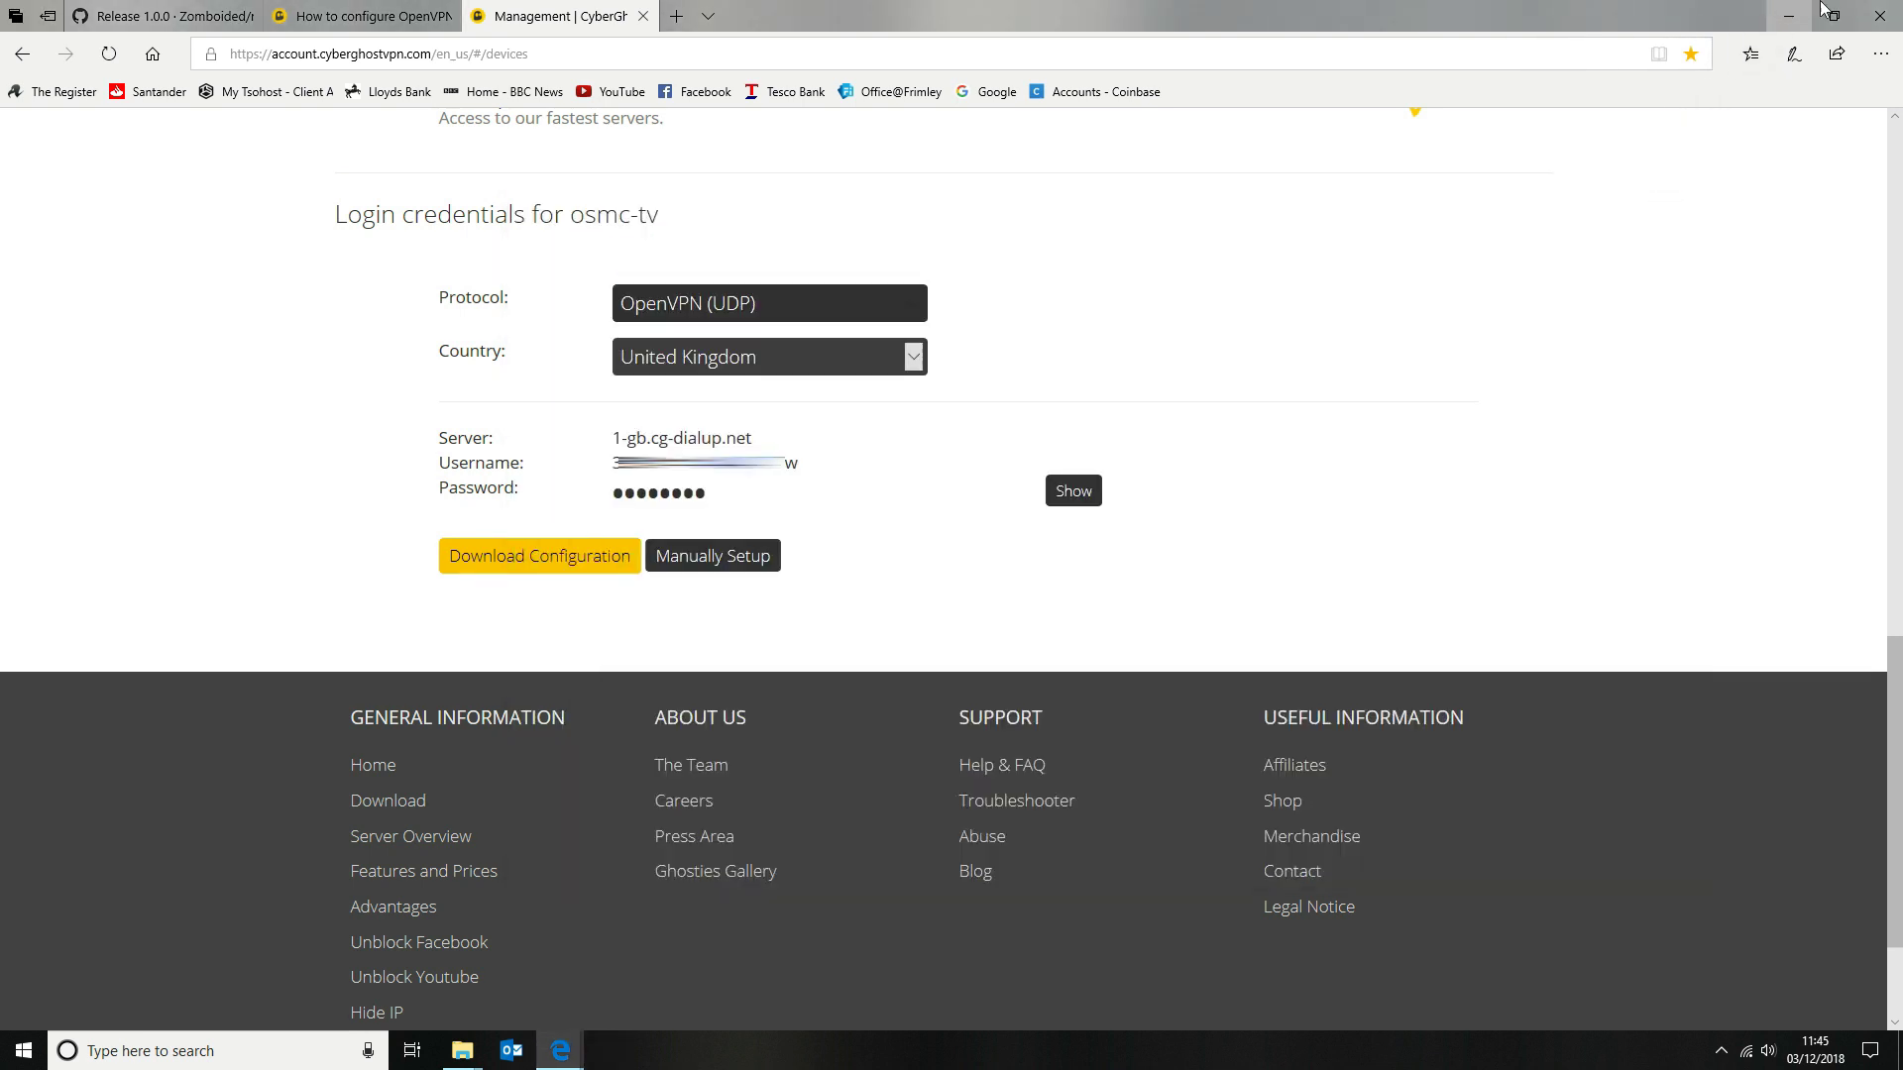
# Launch FileZilla from the desktop and select the local Keys folder
pyautogui.click(1789, 16)
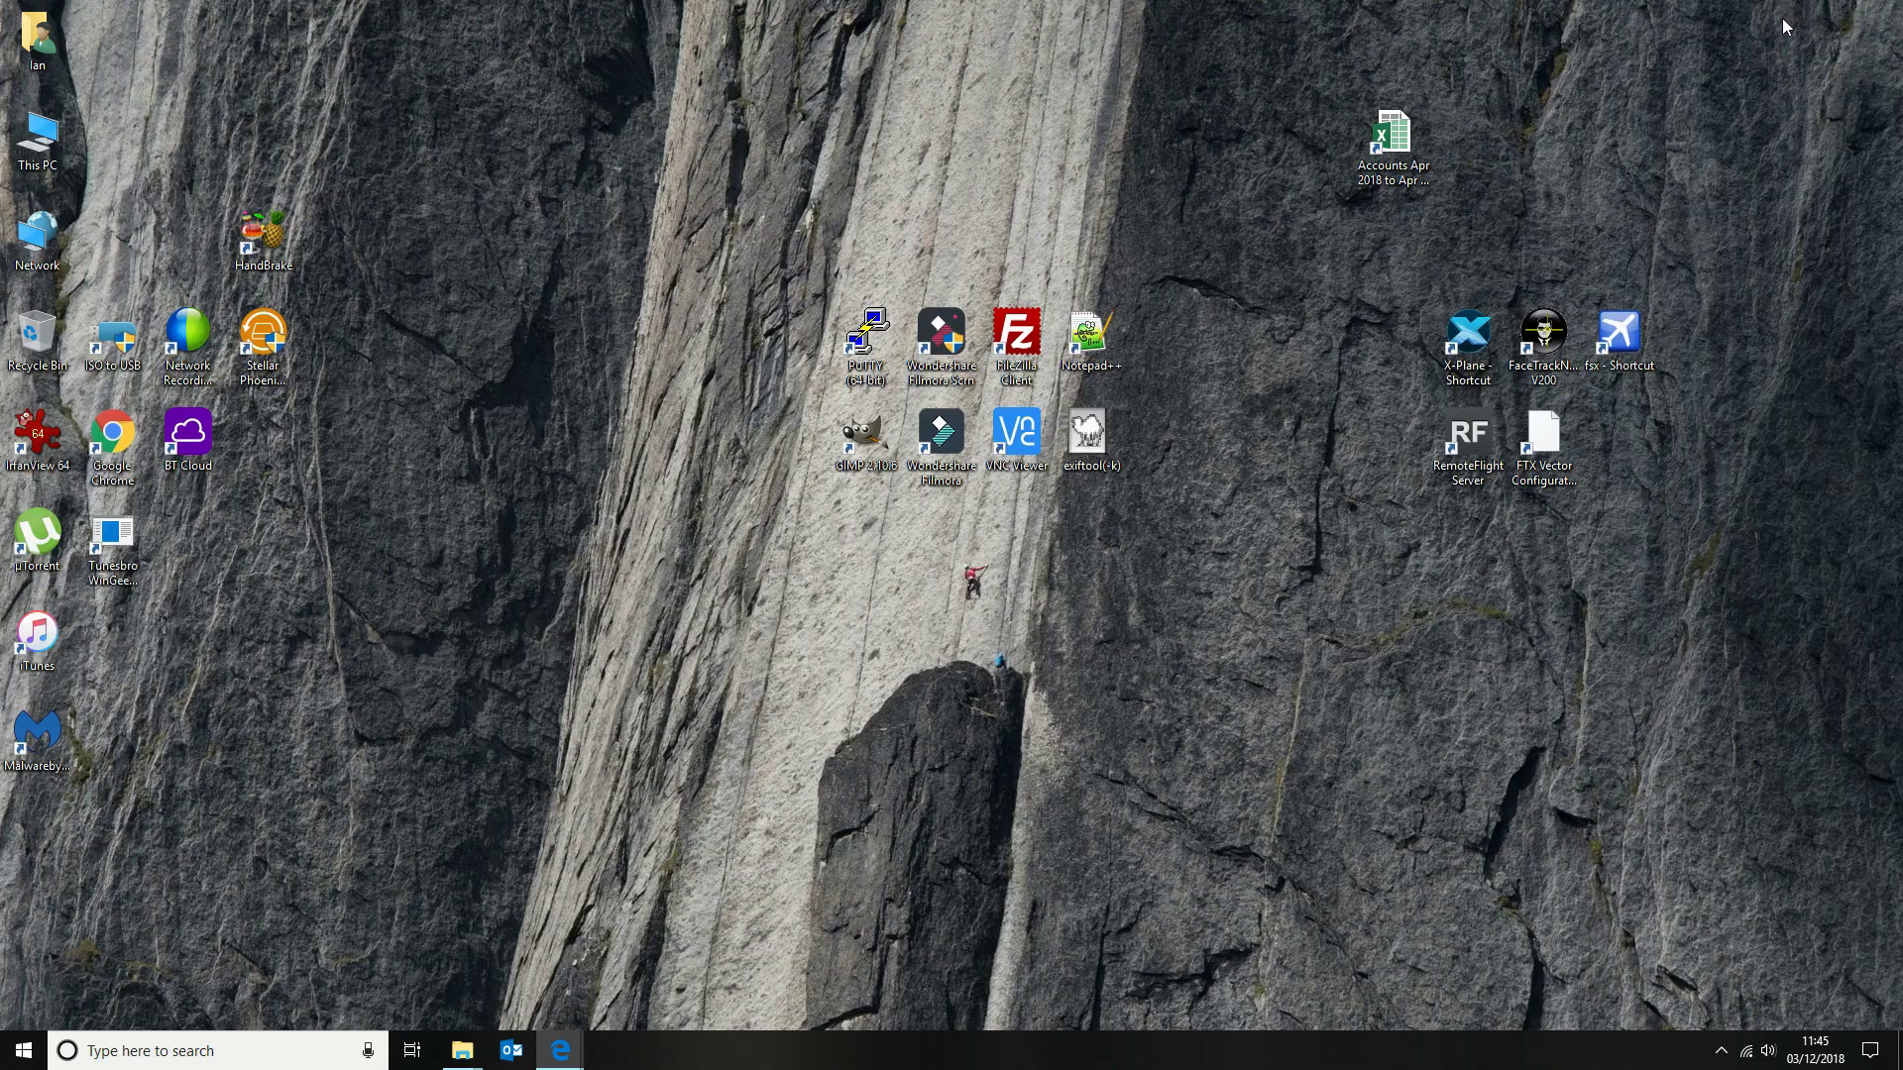
pyautogui.click(1034, 335)
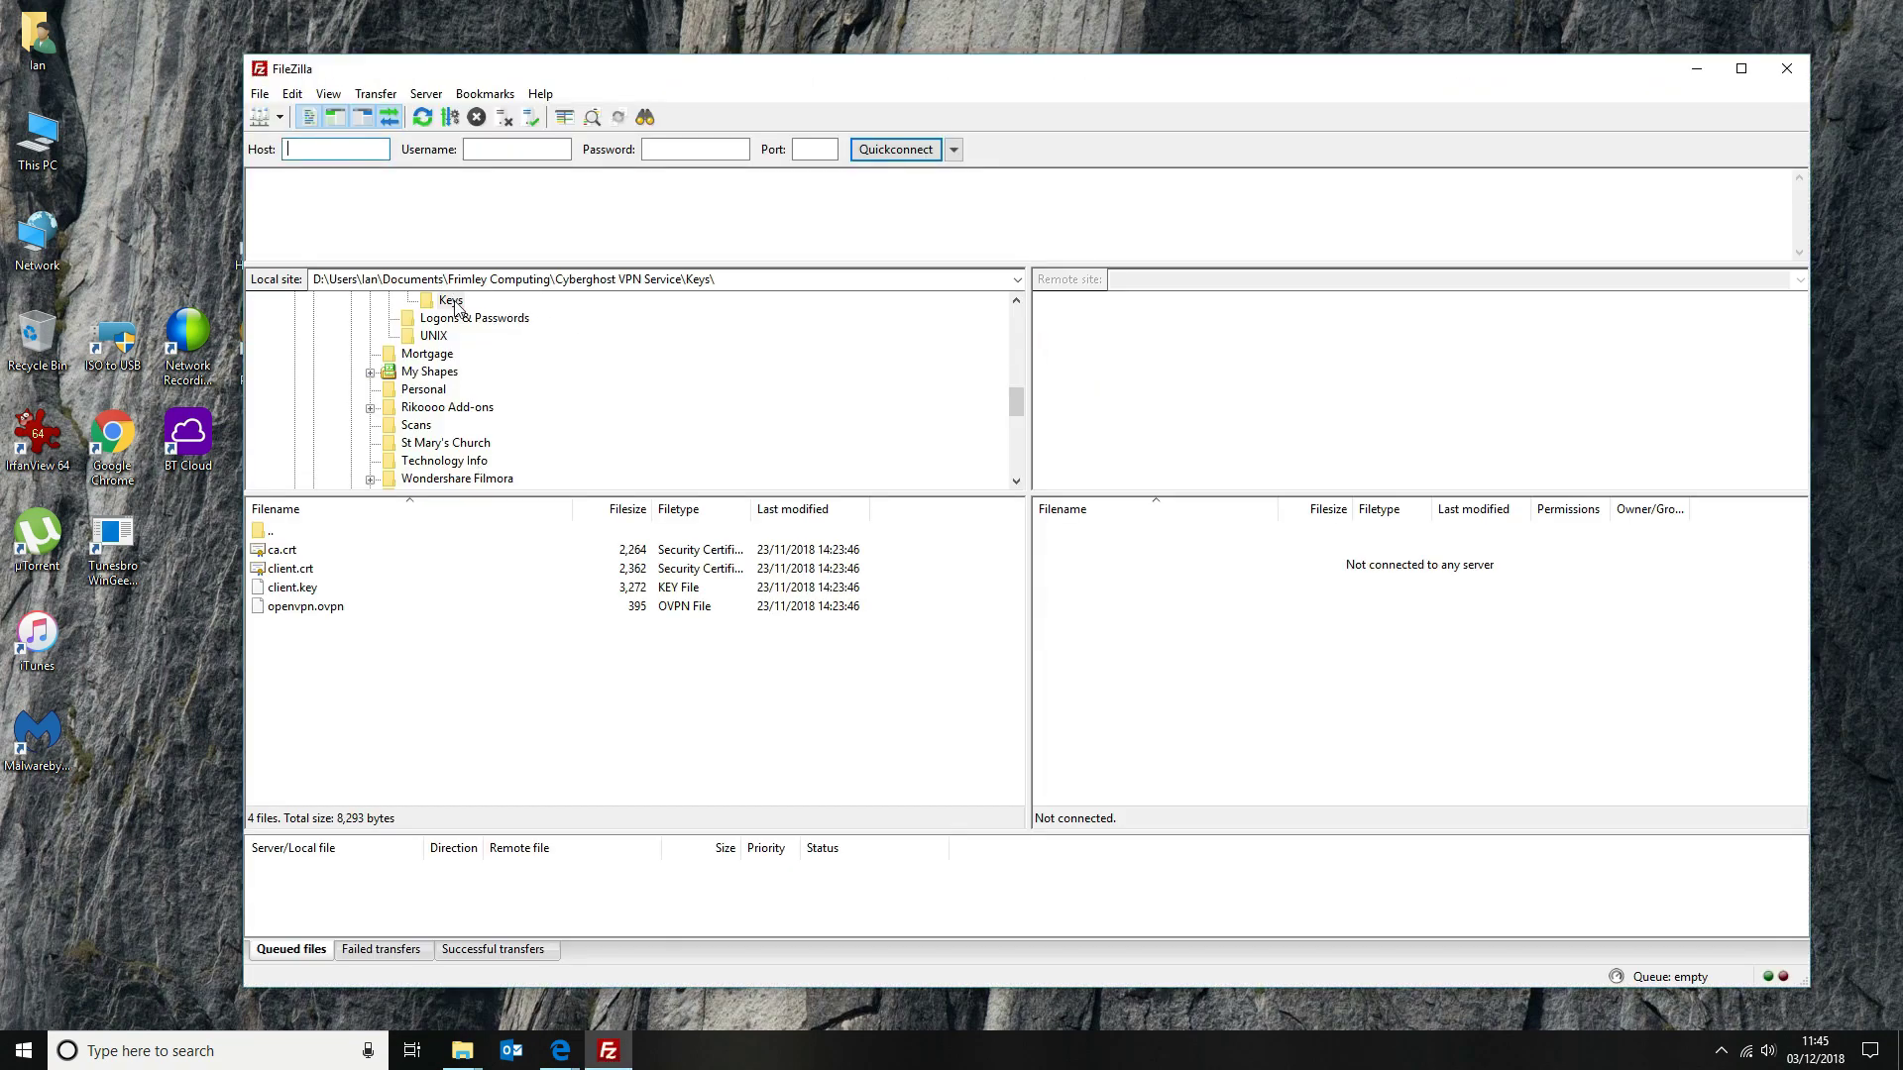
pyautogui.click(457, 302)
# Quickconnect to sftp://192.168.0.238 using the OSMC username and password
pyautogui.click(332, 148)
pyautogui.write('sftp:192.168.0.13')
pyautogui.press('BackSpace')
pyautogui.write('238')
pyautogui.press('Tab')
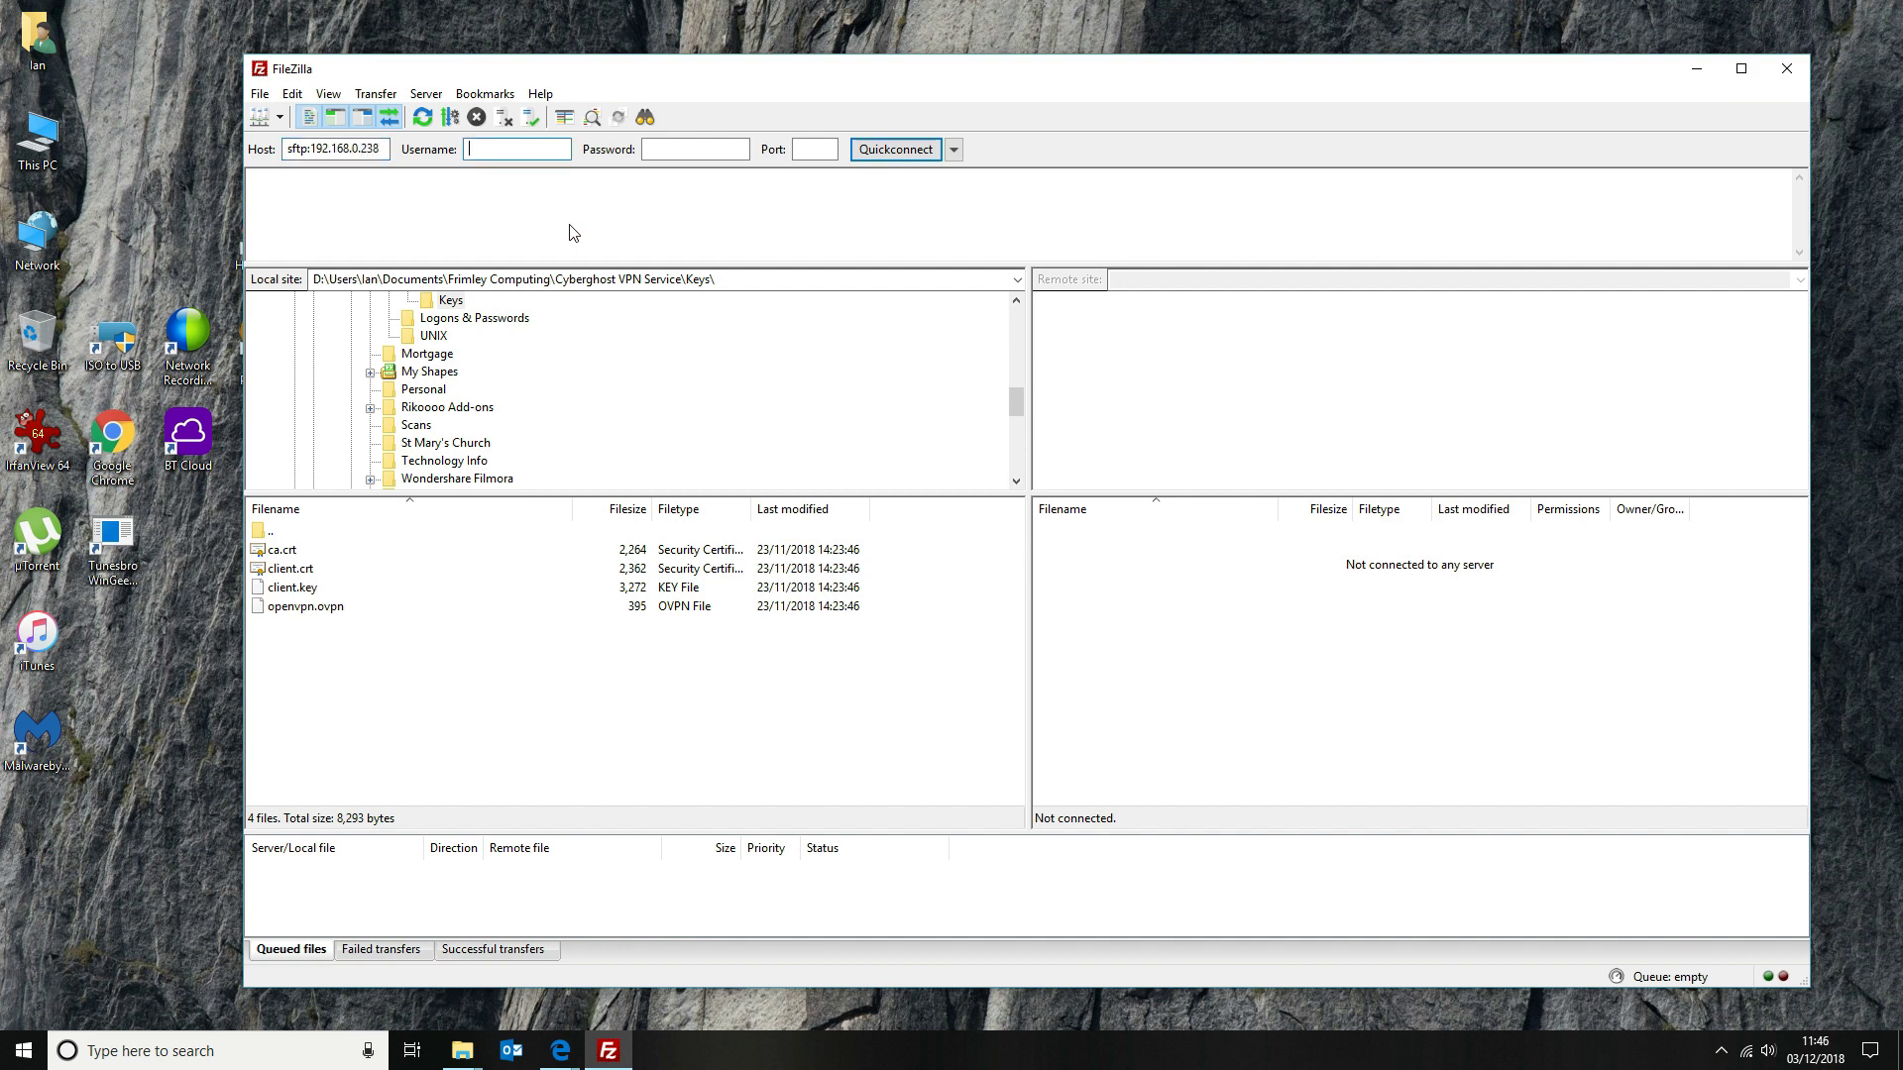
pyautogui.click(311, 148)
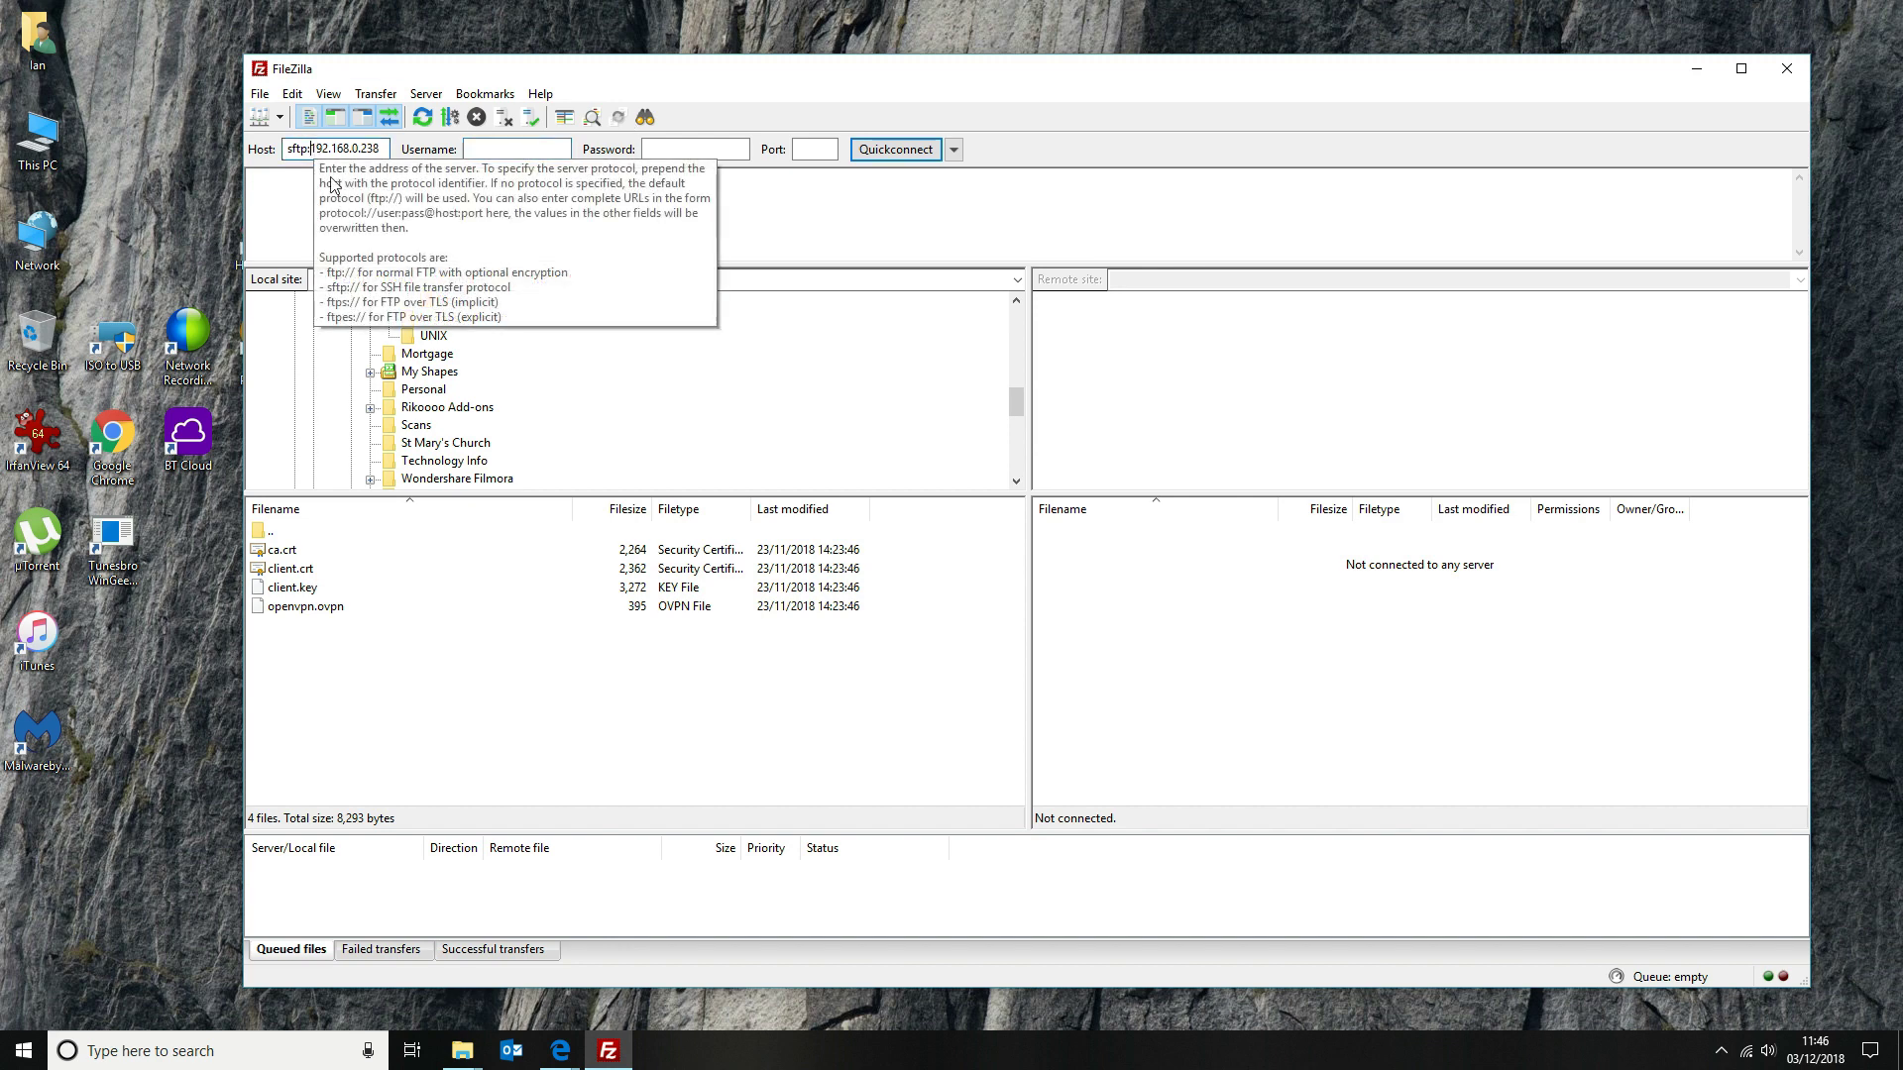
pyautogui.write('//')
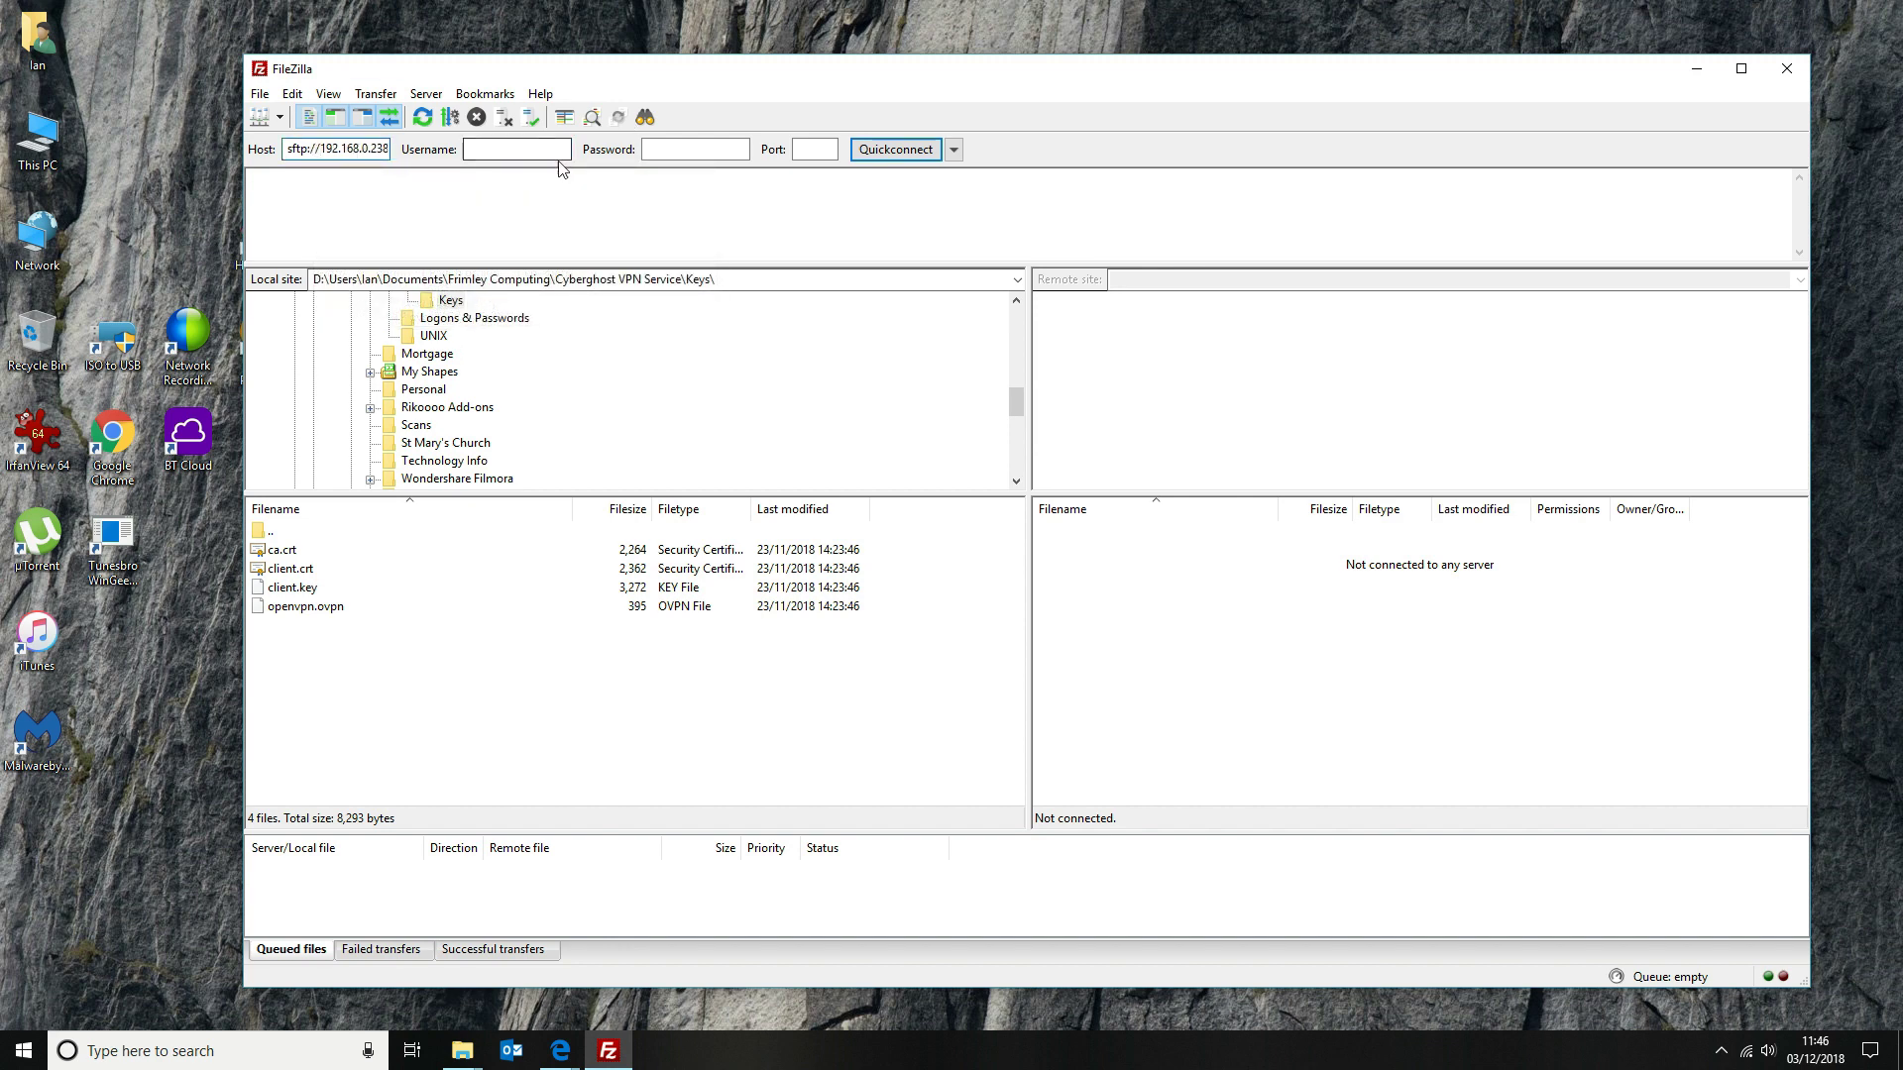
pyautogui.click(557, 155)
pyautogui.write('osmc')
pyautogui.press('Tab')
pyautogui.write('osmc')
pyautogui.click(910, 150)
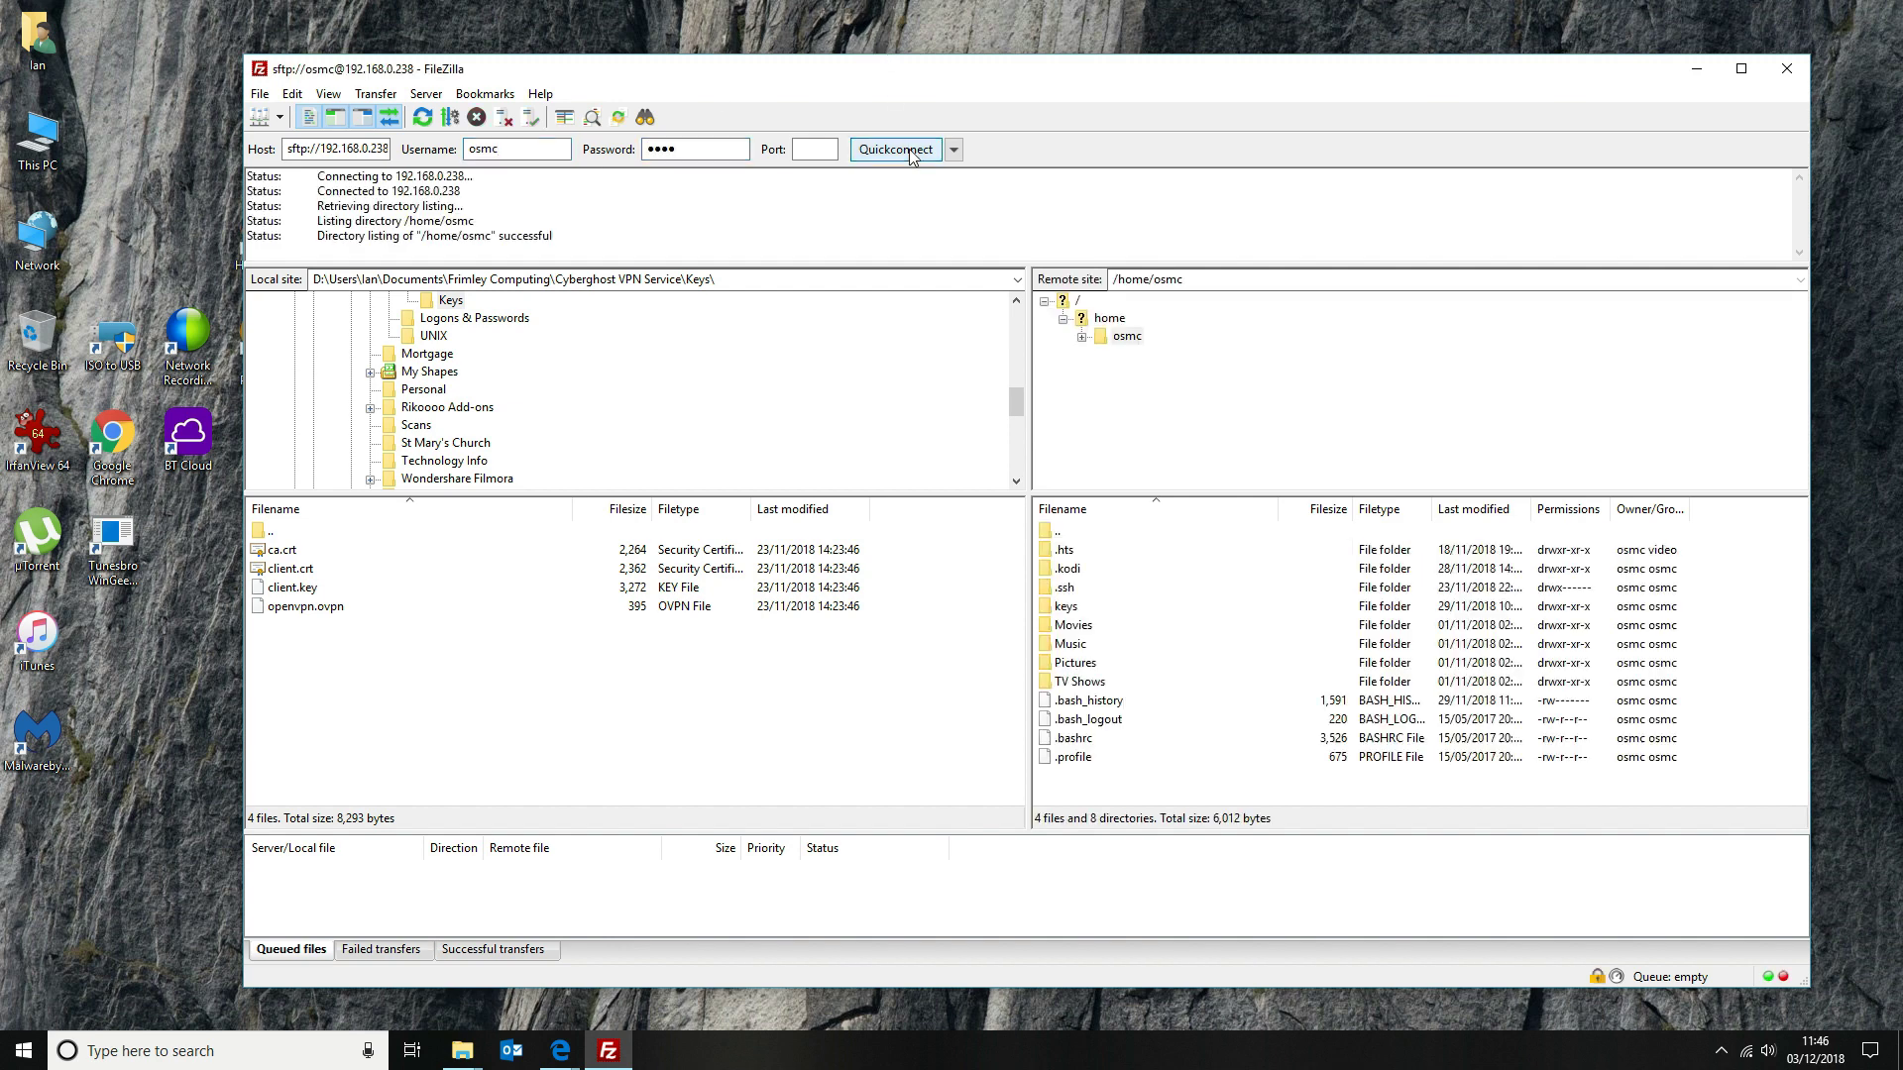
# Upload ca.crt, client.crt, client.key and openvpn.ovpn to the remote keys folder, overwriting all existing copies
pyautogui.doubleClick(1078, 609)
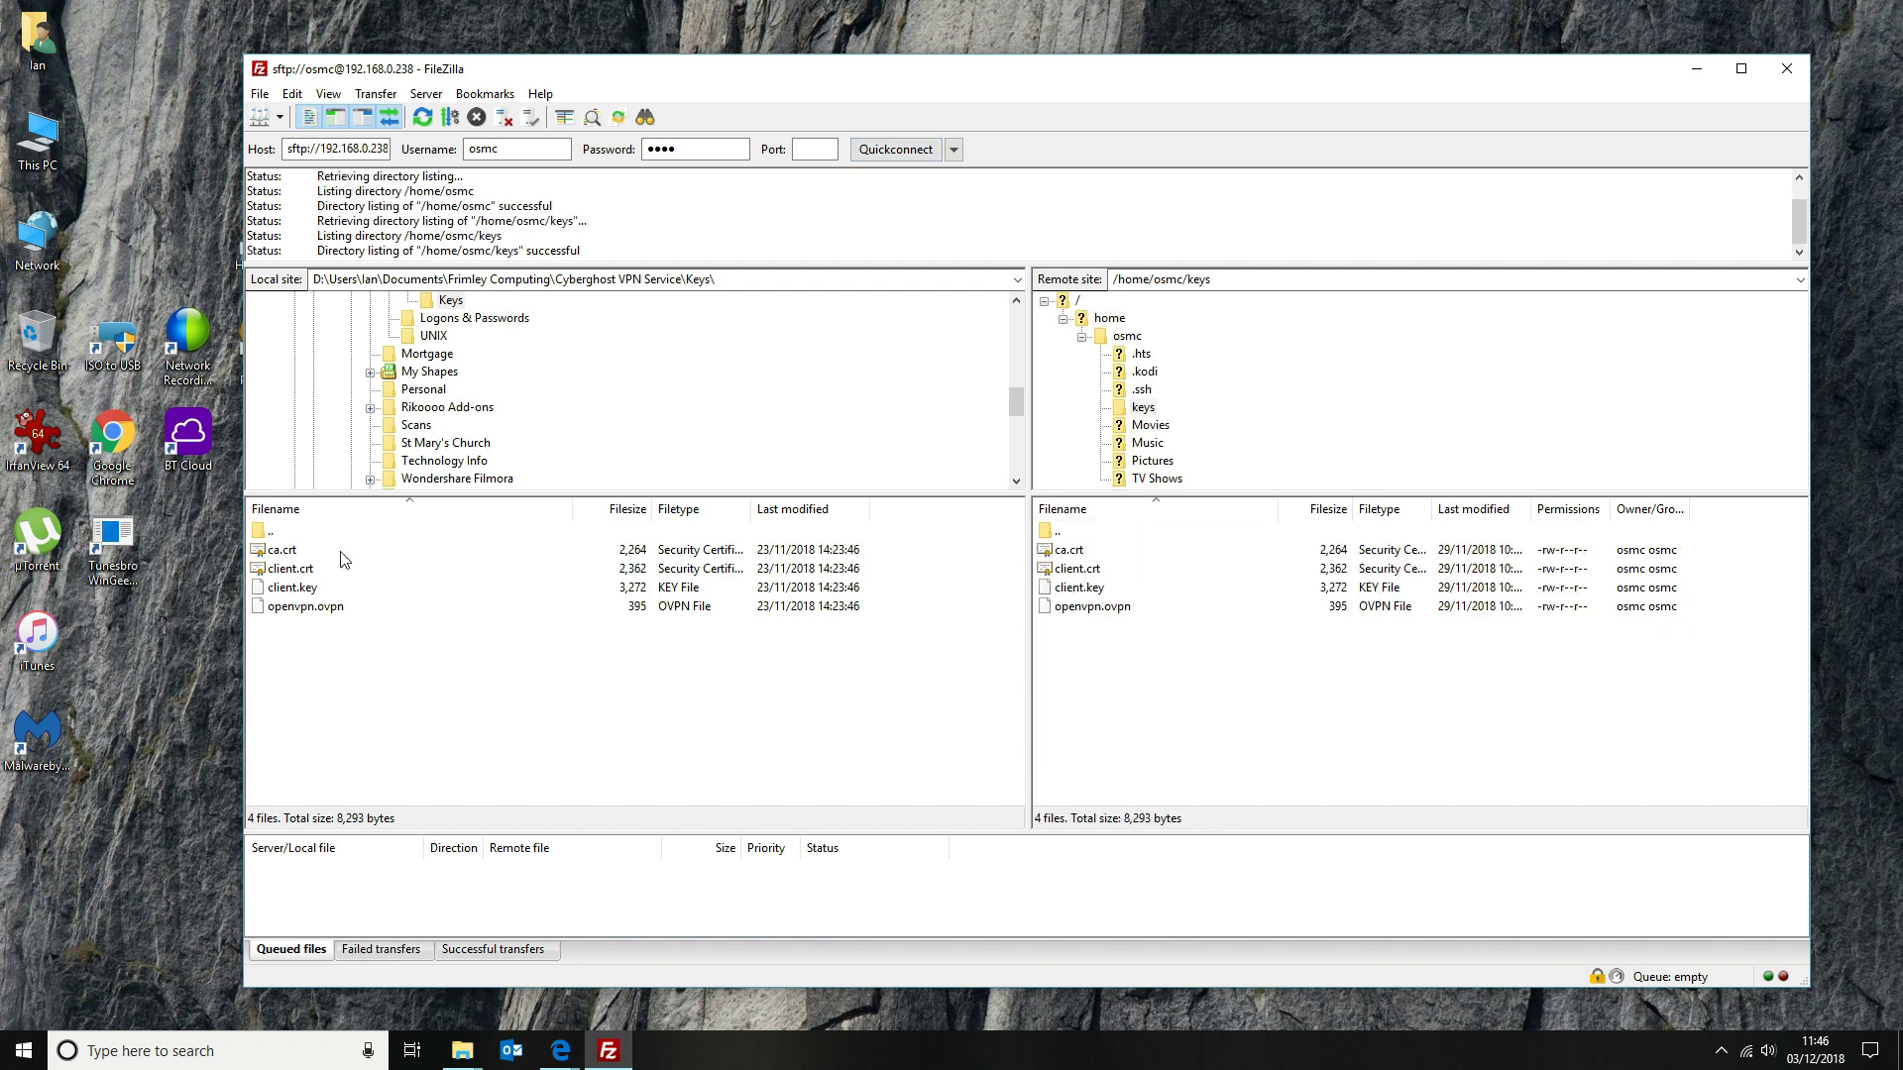
pyautogui.click(287, 551)
pyautogui.keyDown('shift'); pyautogui.click(317, 606); pyautogui.keyUp('shift')
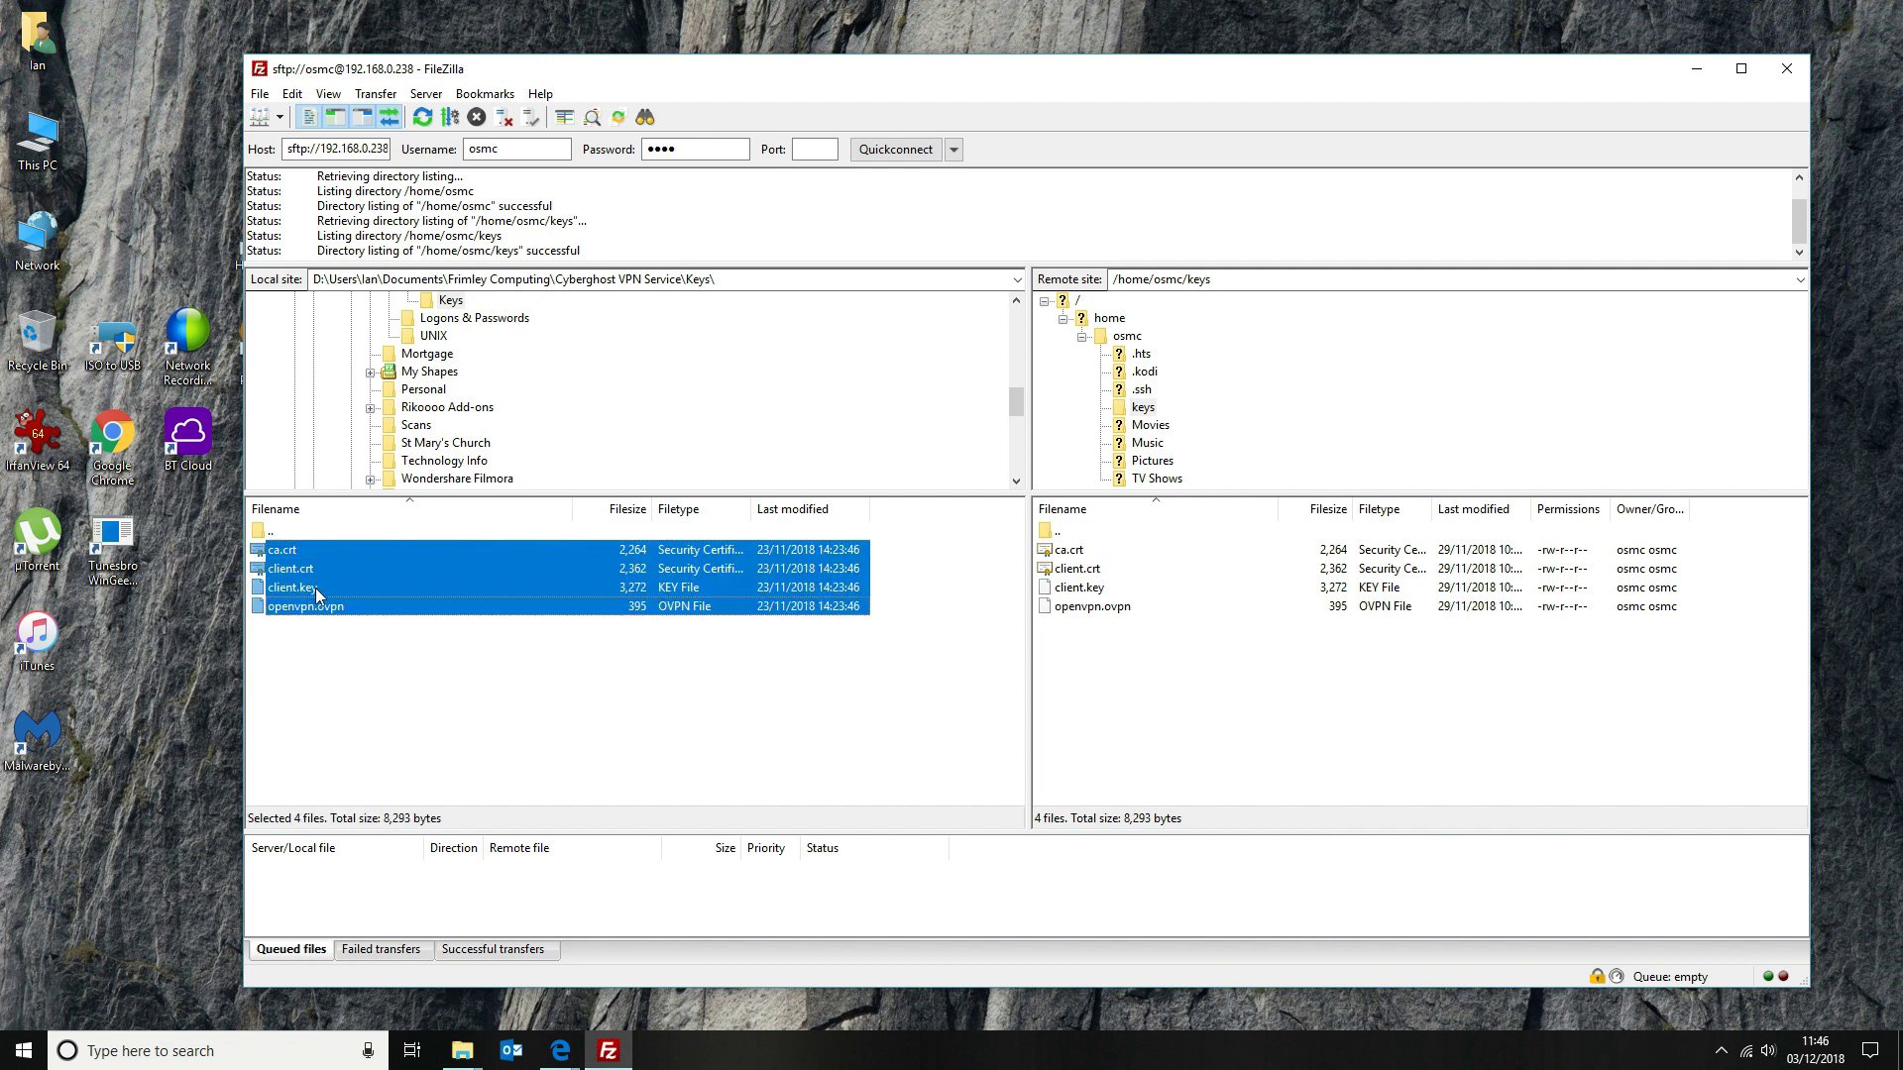
pyautogui.rightClick(399, 565)
pyautogui.click(493, 571)
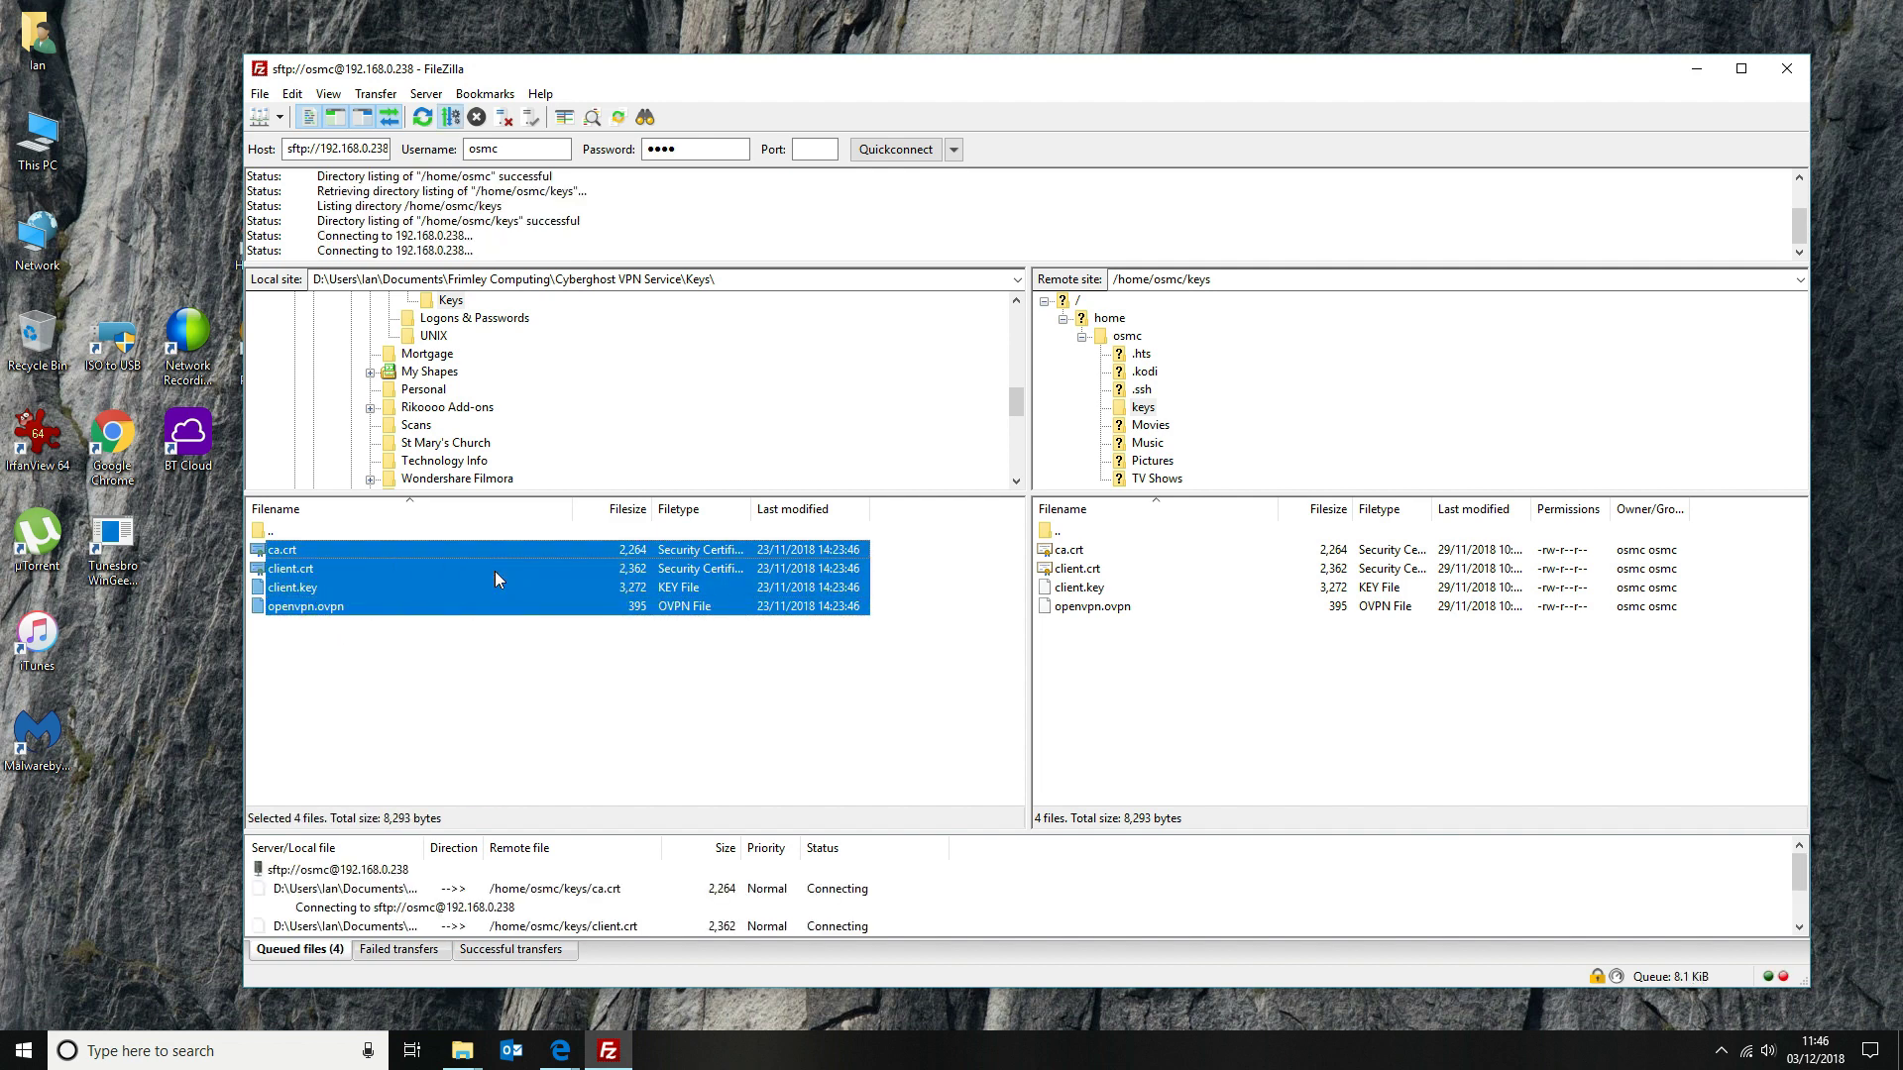
pyautogui.click(1133, 590)
pyautogui.click(1242, 659)
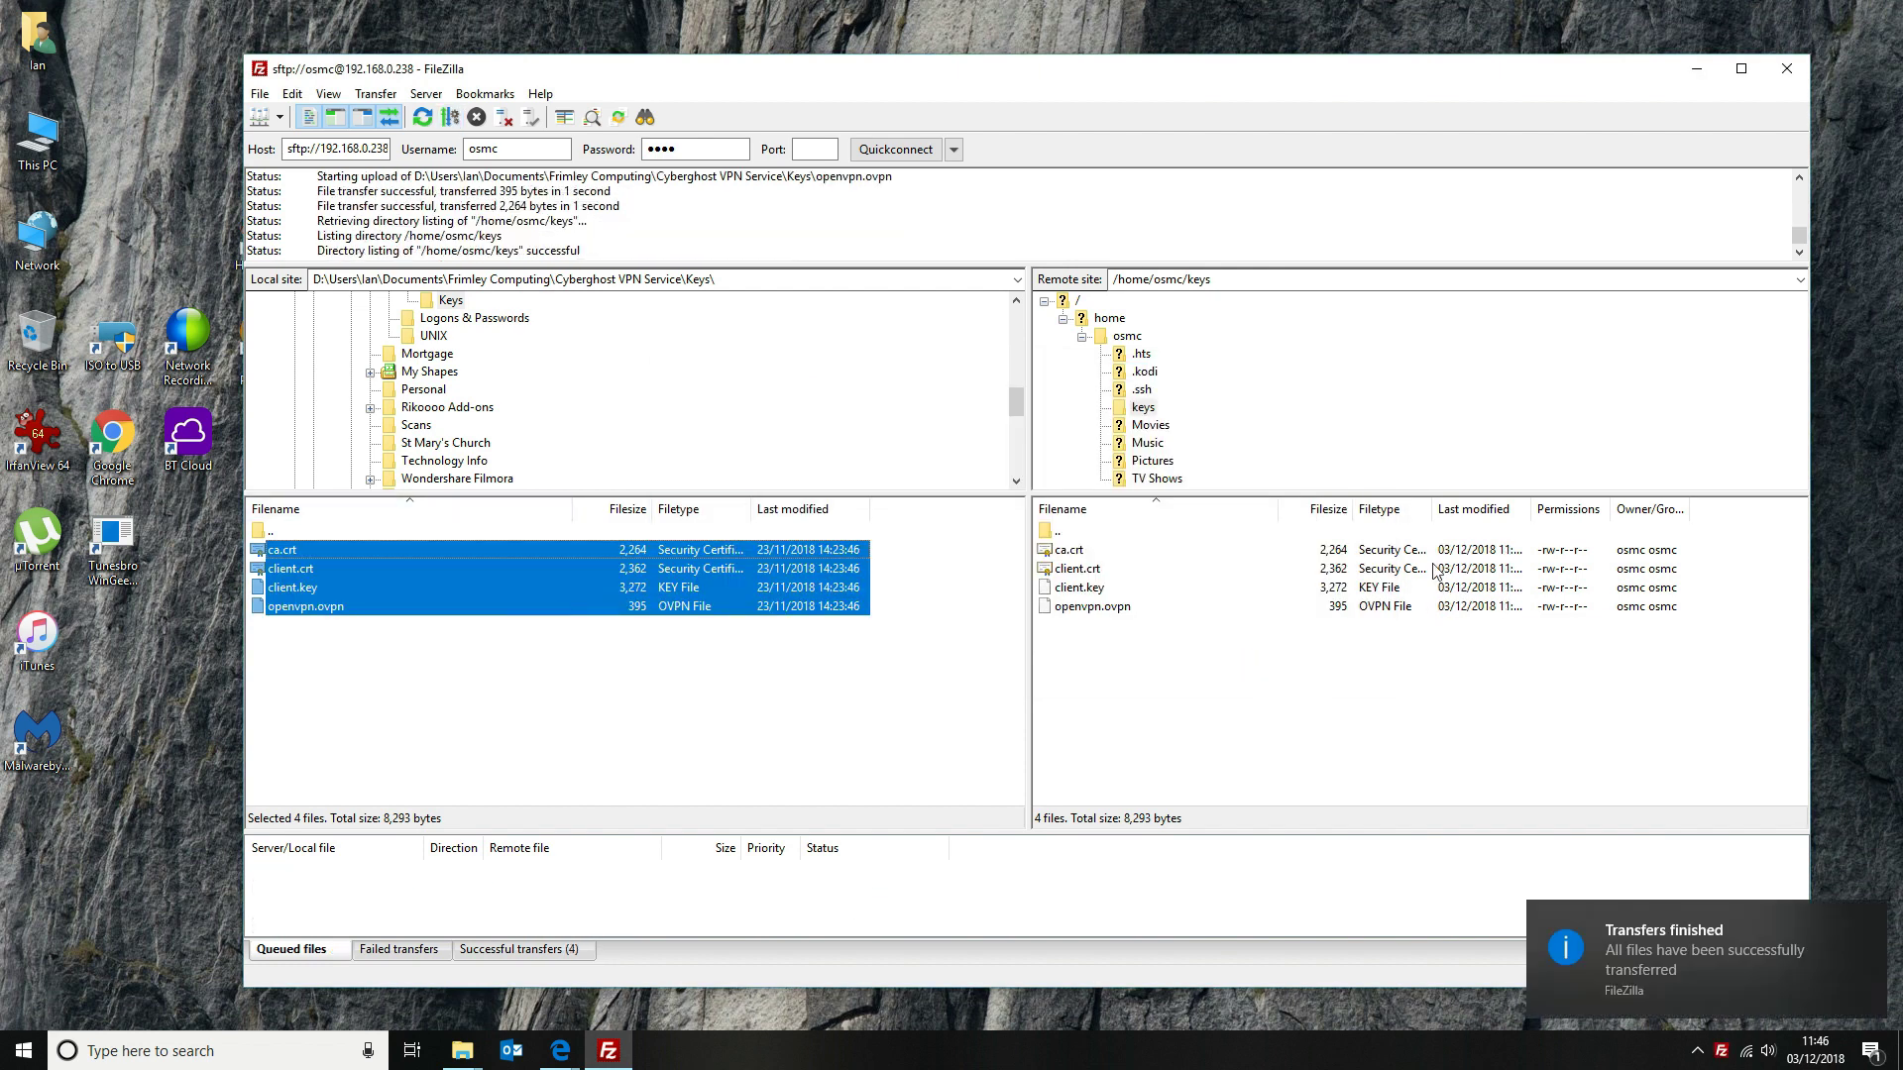
pyautogui.click(1236, 699)
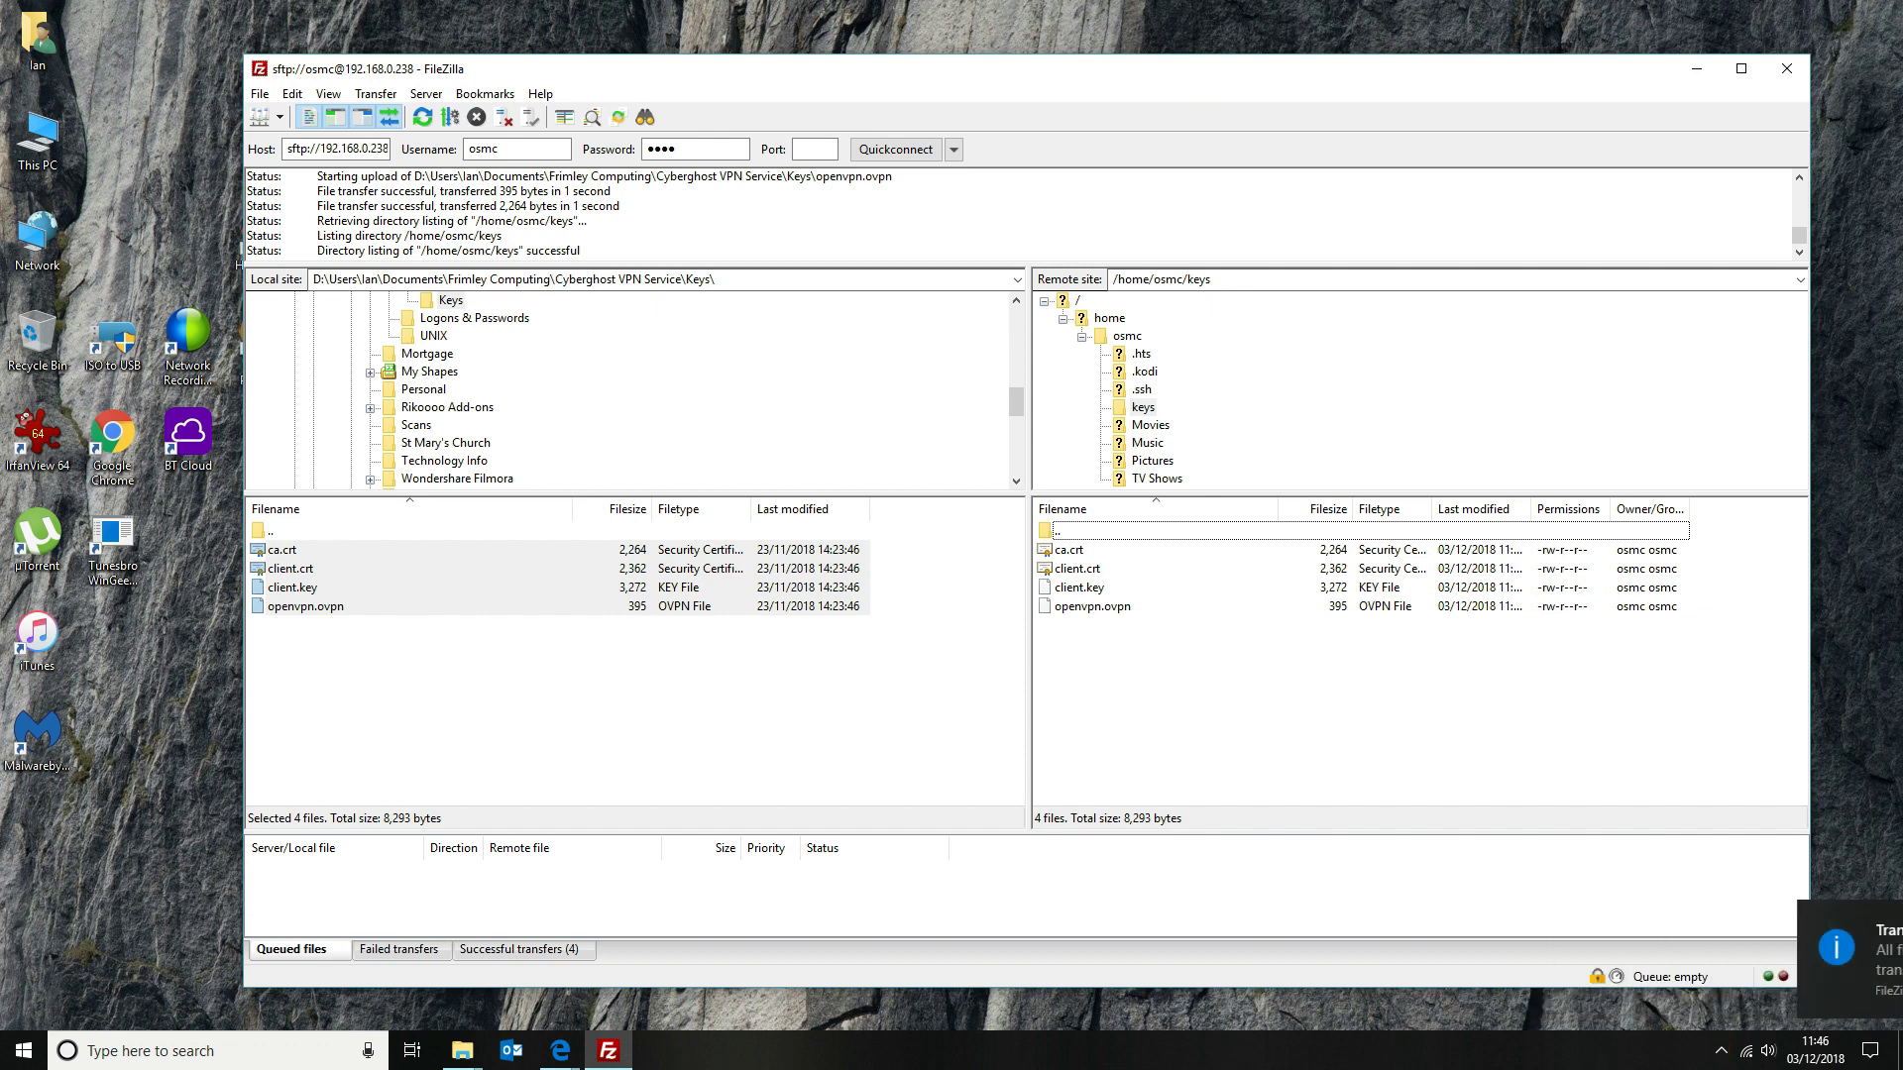
# Close FileZilla, switch to Kodi, and enter its Add-ons section
pyautogui.click(1789, 68)
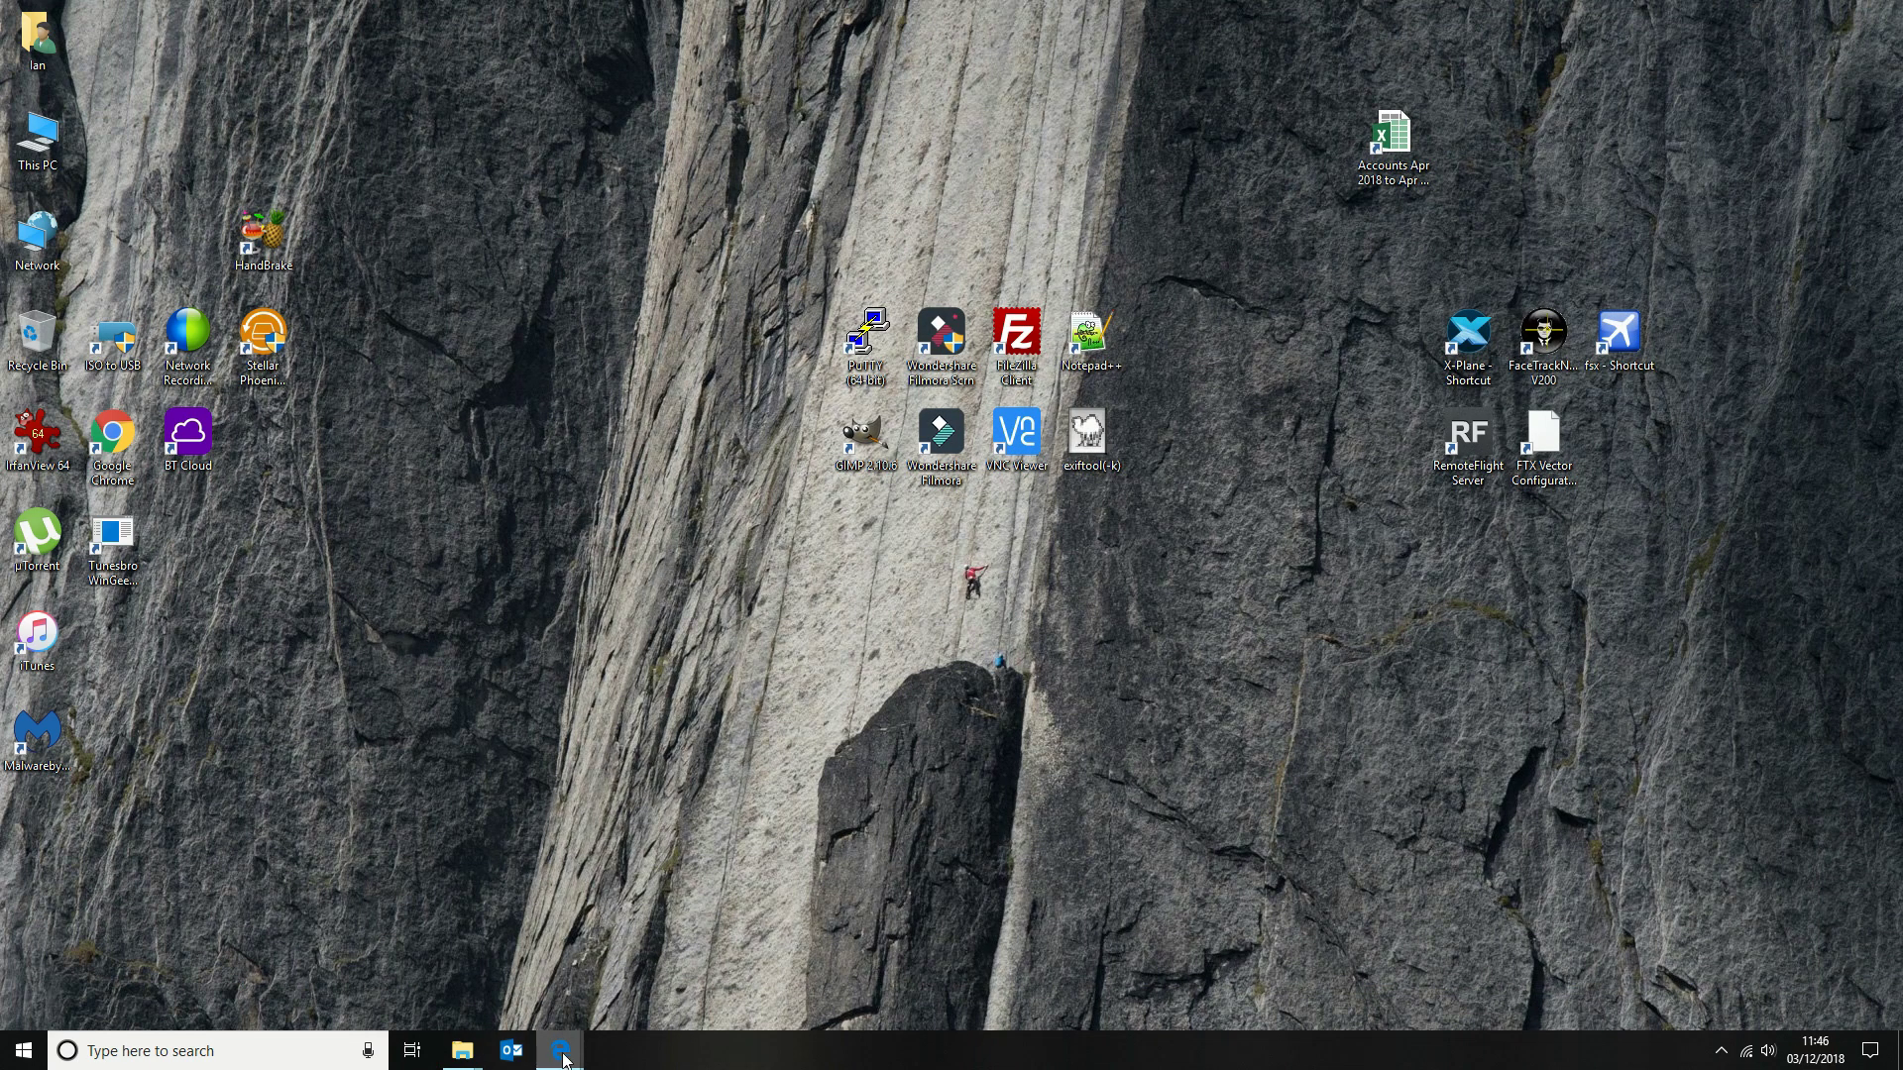
pyautogui.moveTo(562, 1054)
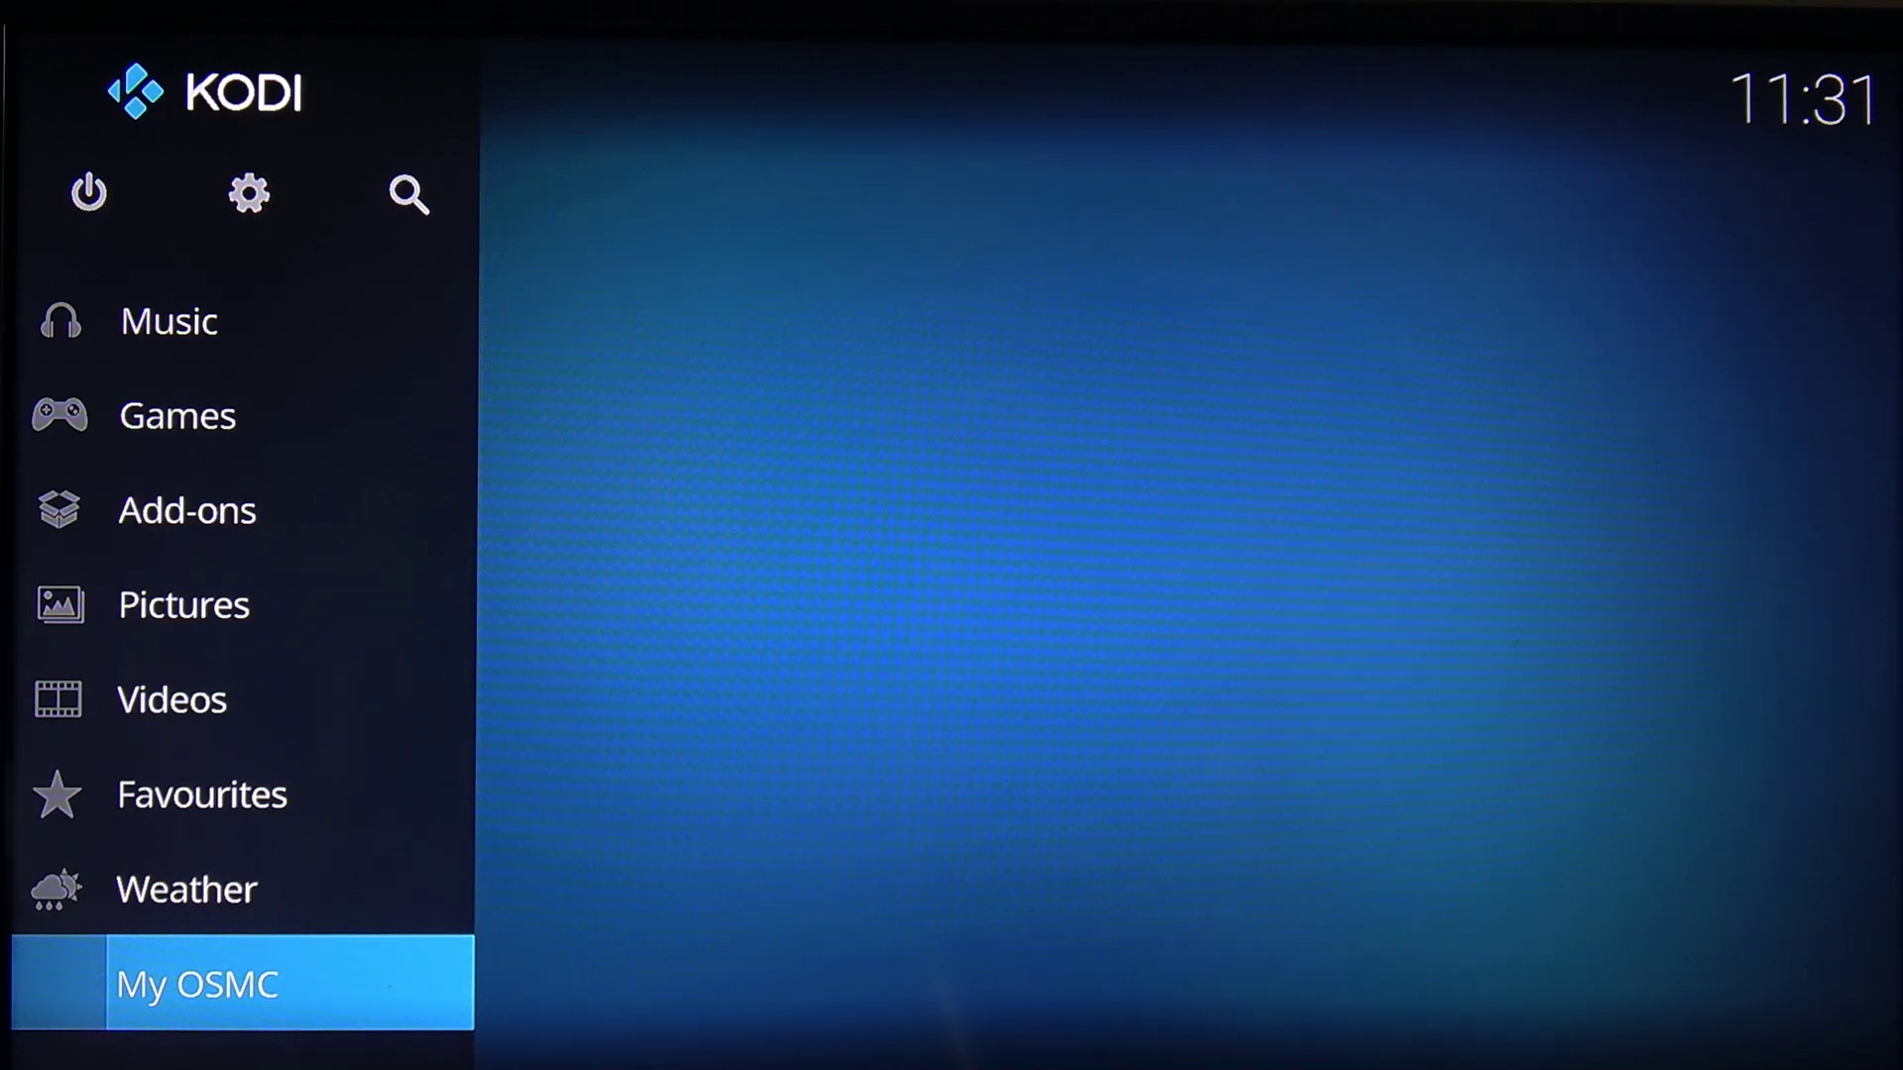
pyautogui.press('Up')
pyautogui.press('Up')
pyautogui.press('Up')
pyautogui.press('Up')
pyautogui.press('Up')
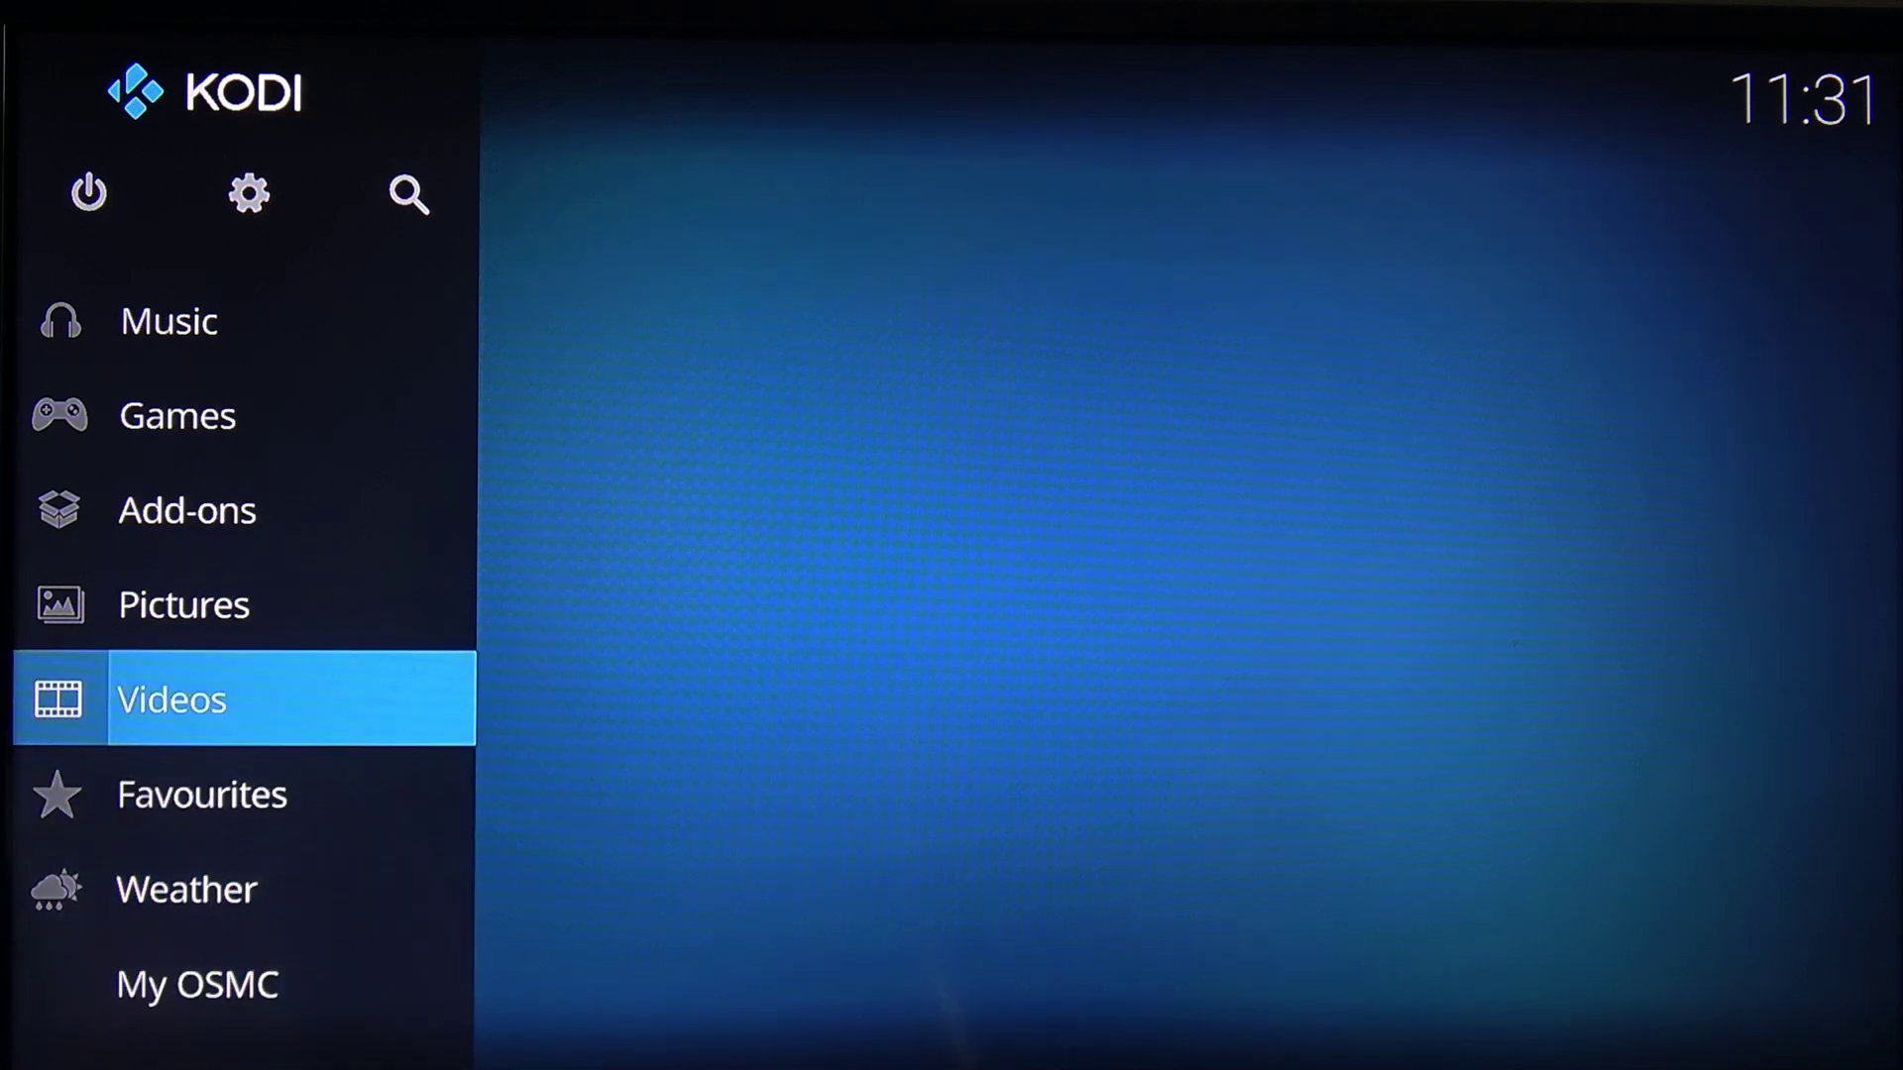
pyautogui.press('Return')
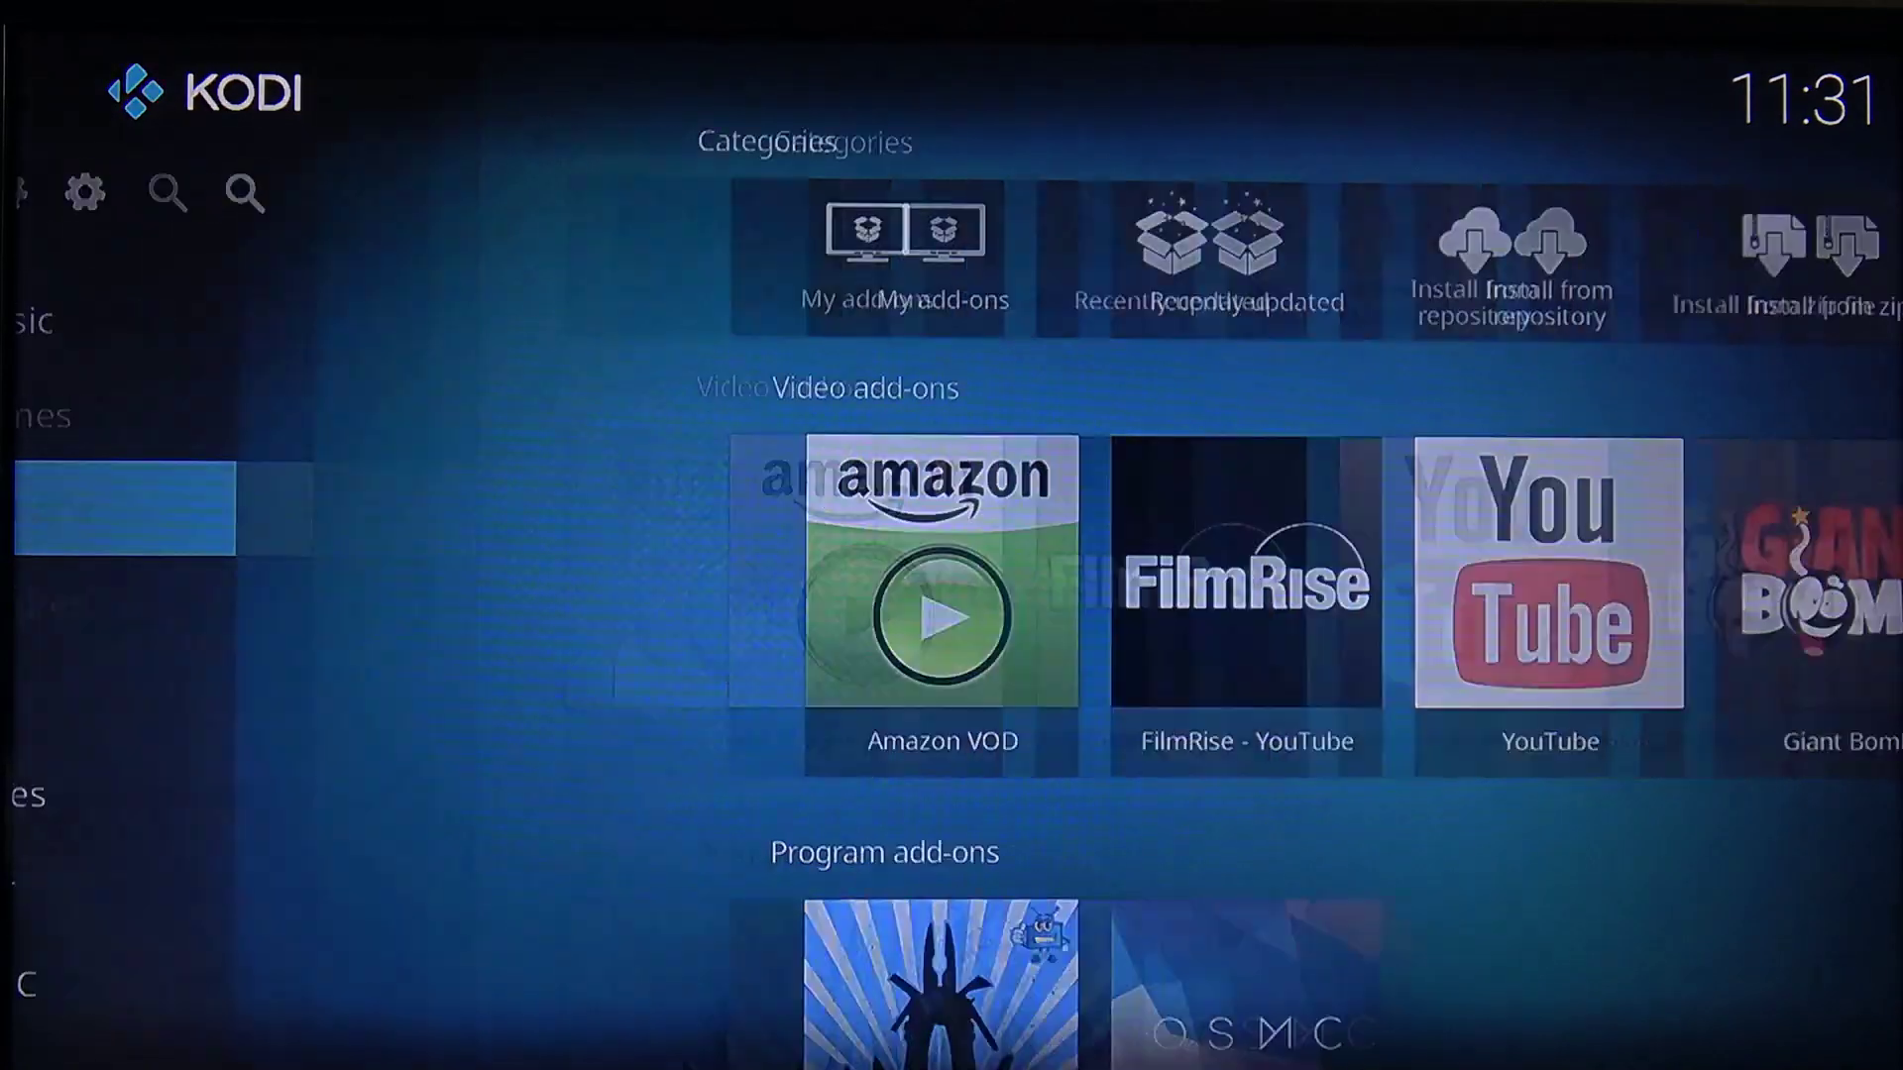
pyautogui.press('Up')
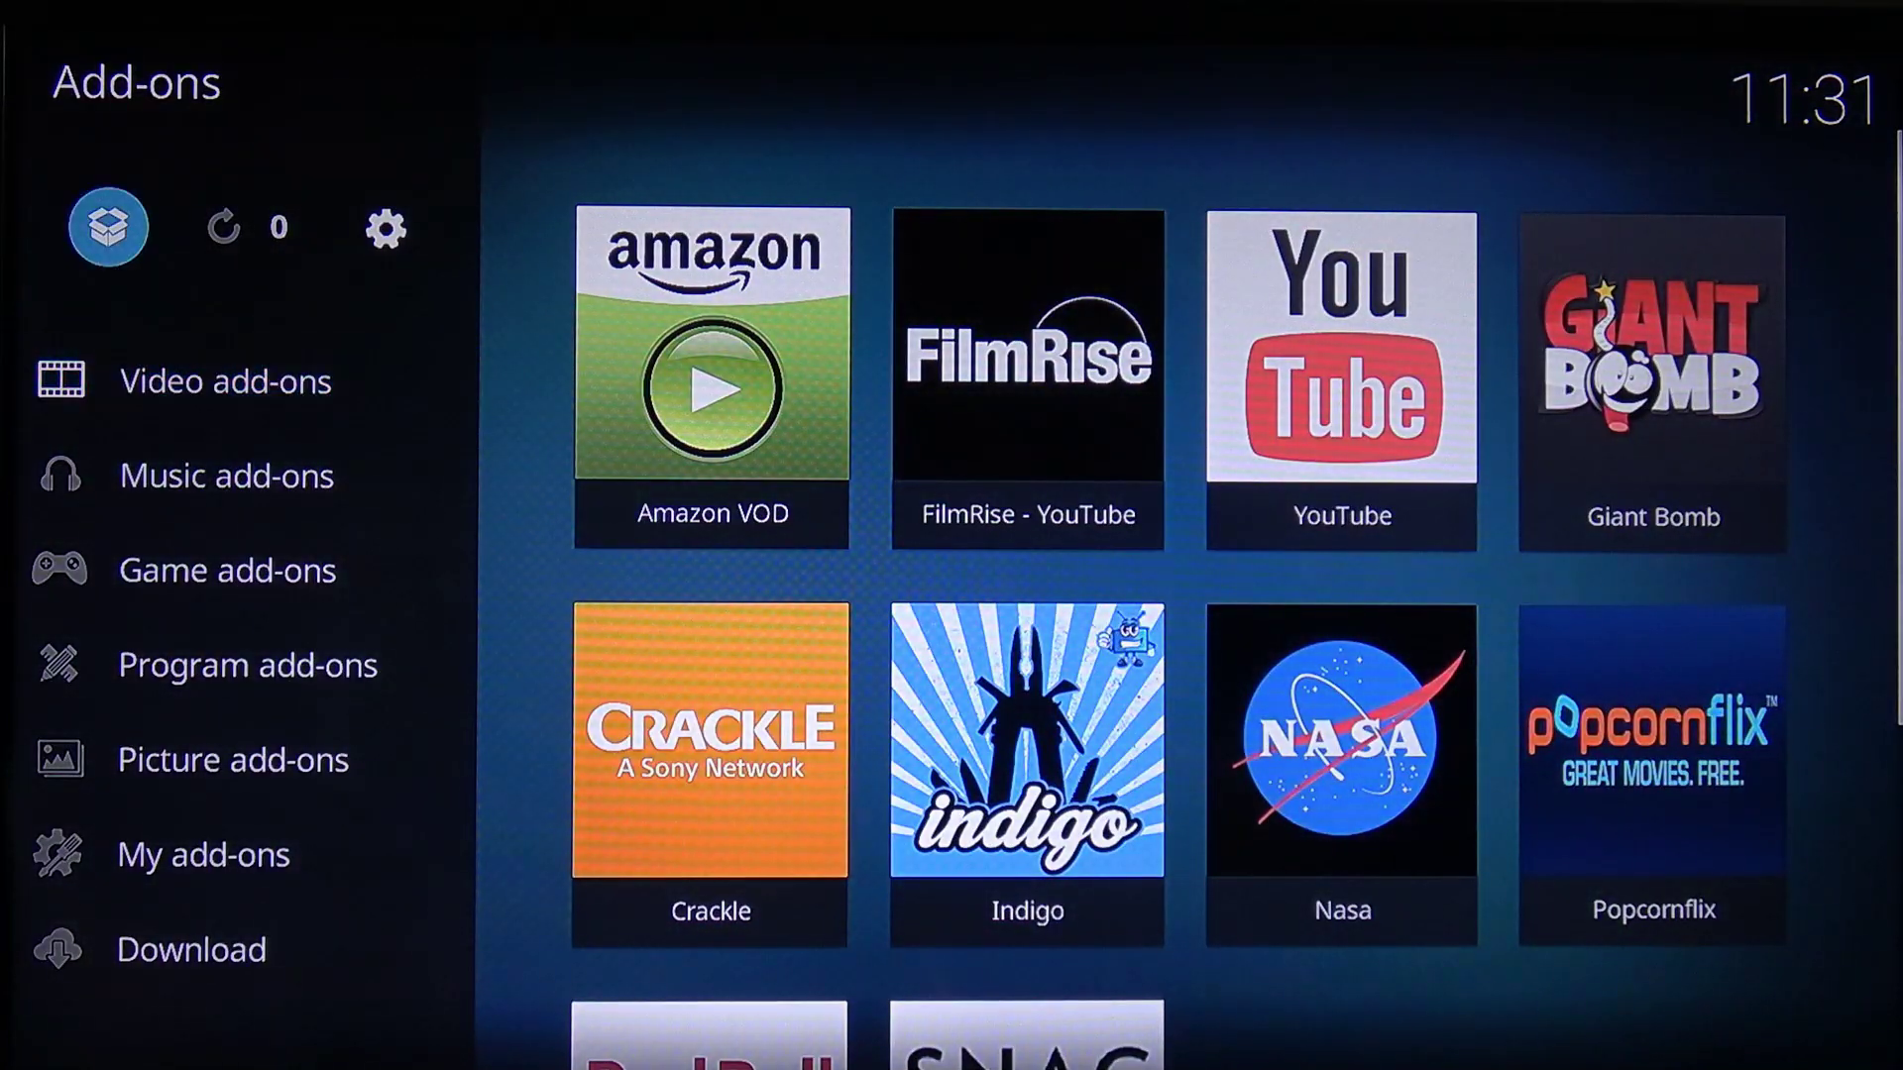
# In the add-on browser, choose Install from zip file and browse NFS to 192.168.0.240's /nfs share
pyautogui.press('Return')
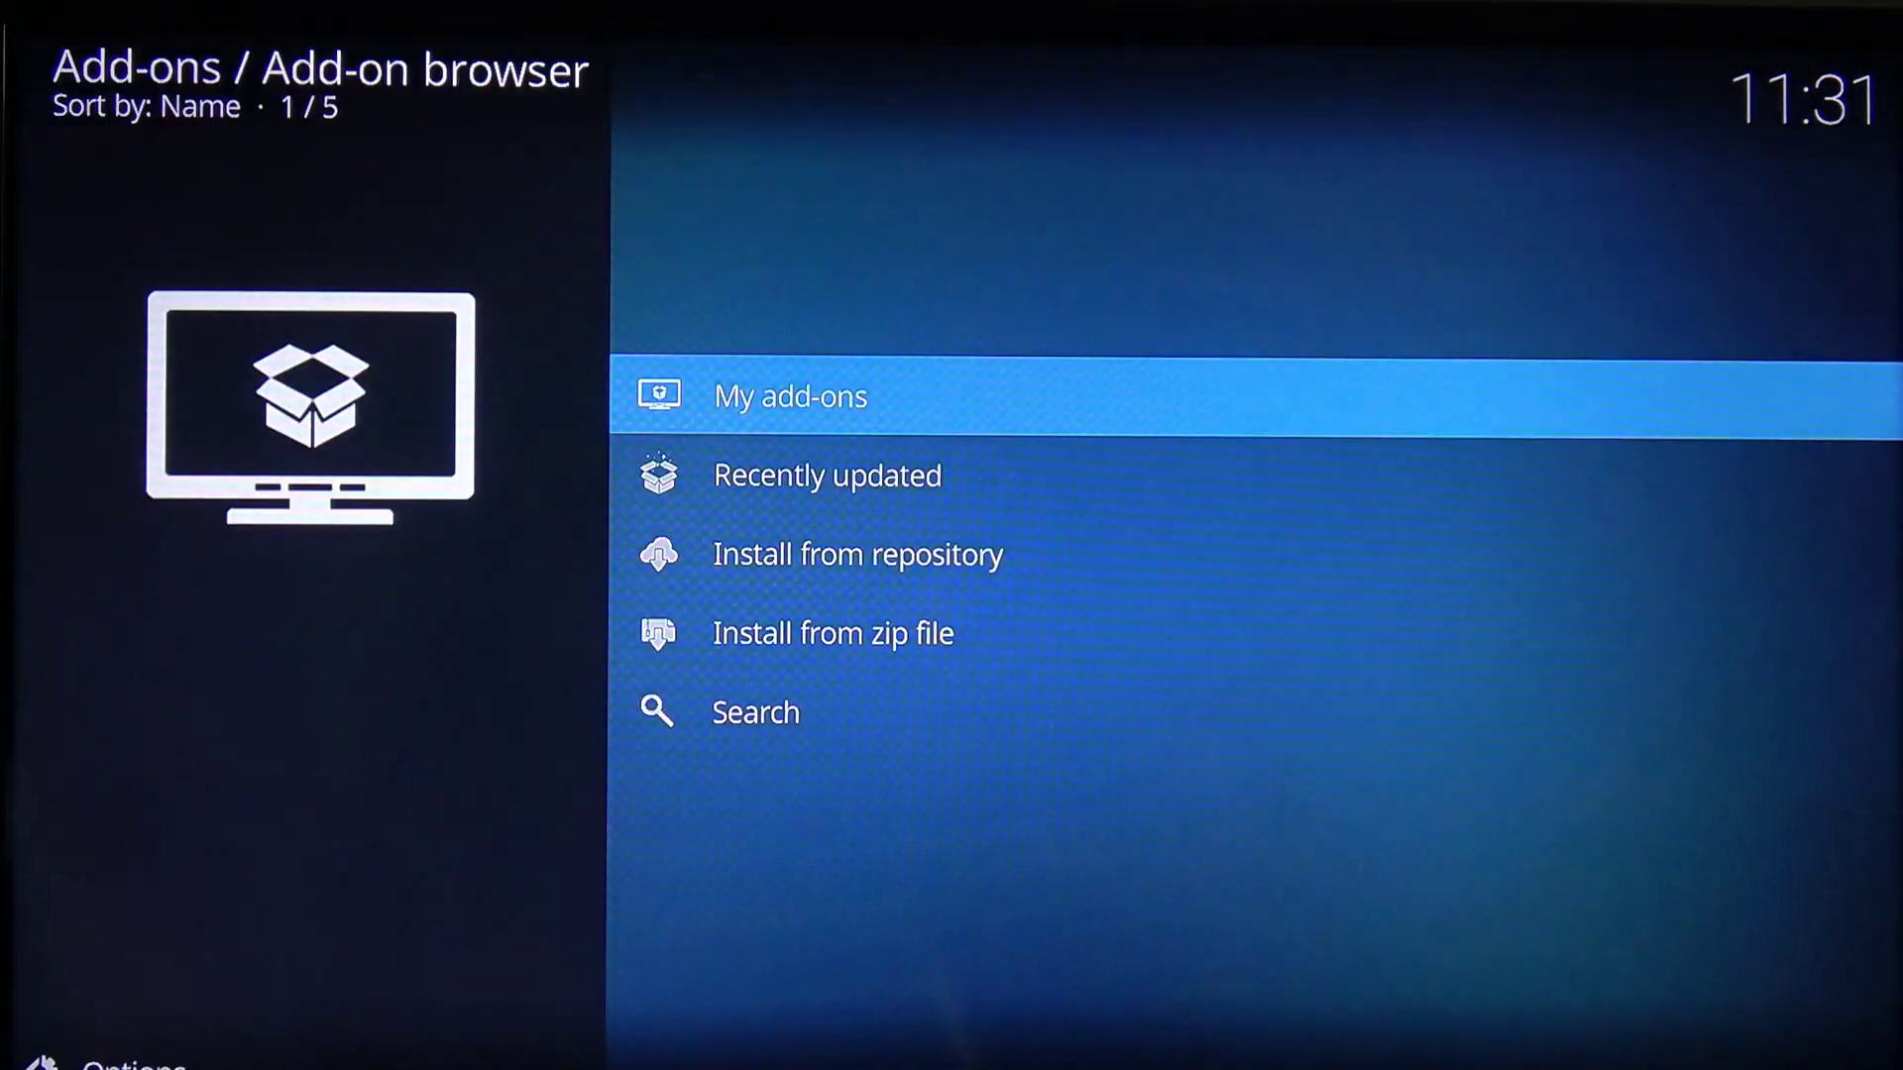
pyautogui.press('Down')
pyautogui.press('Down')
pyautogui.press('Down')
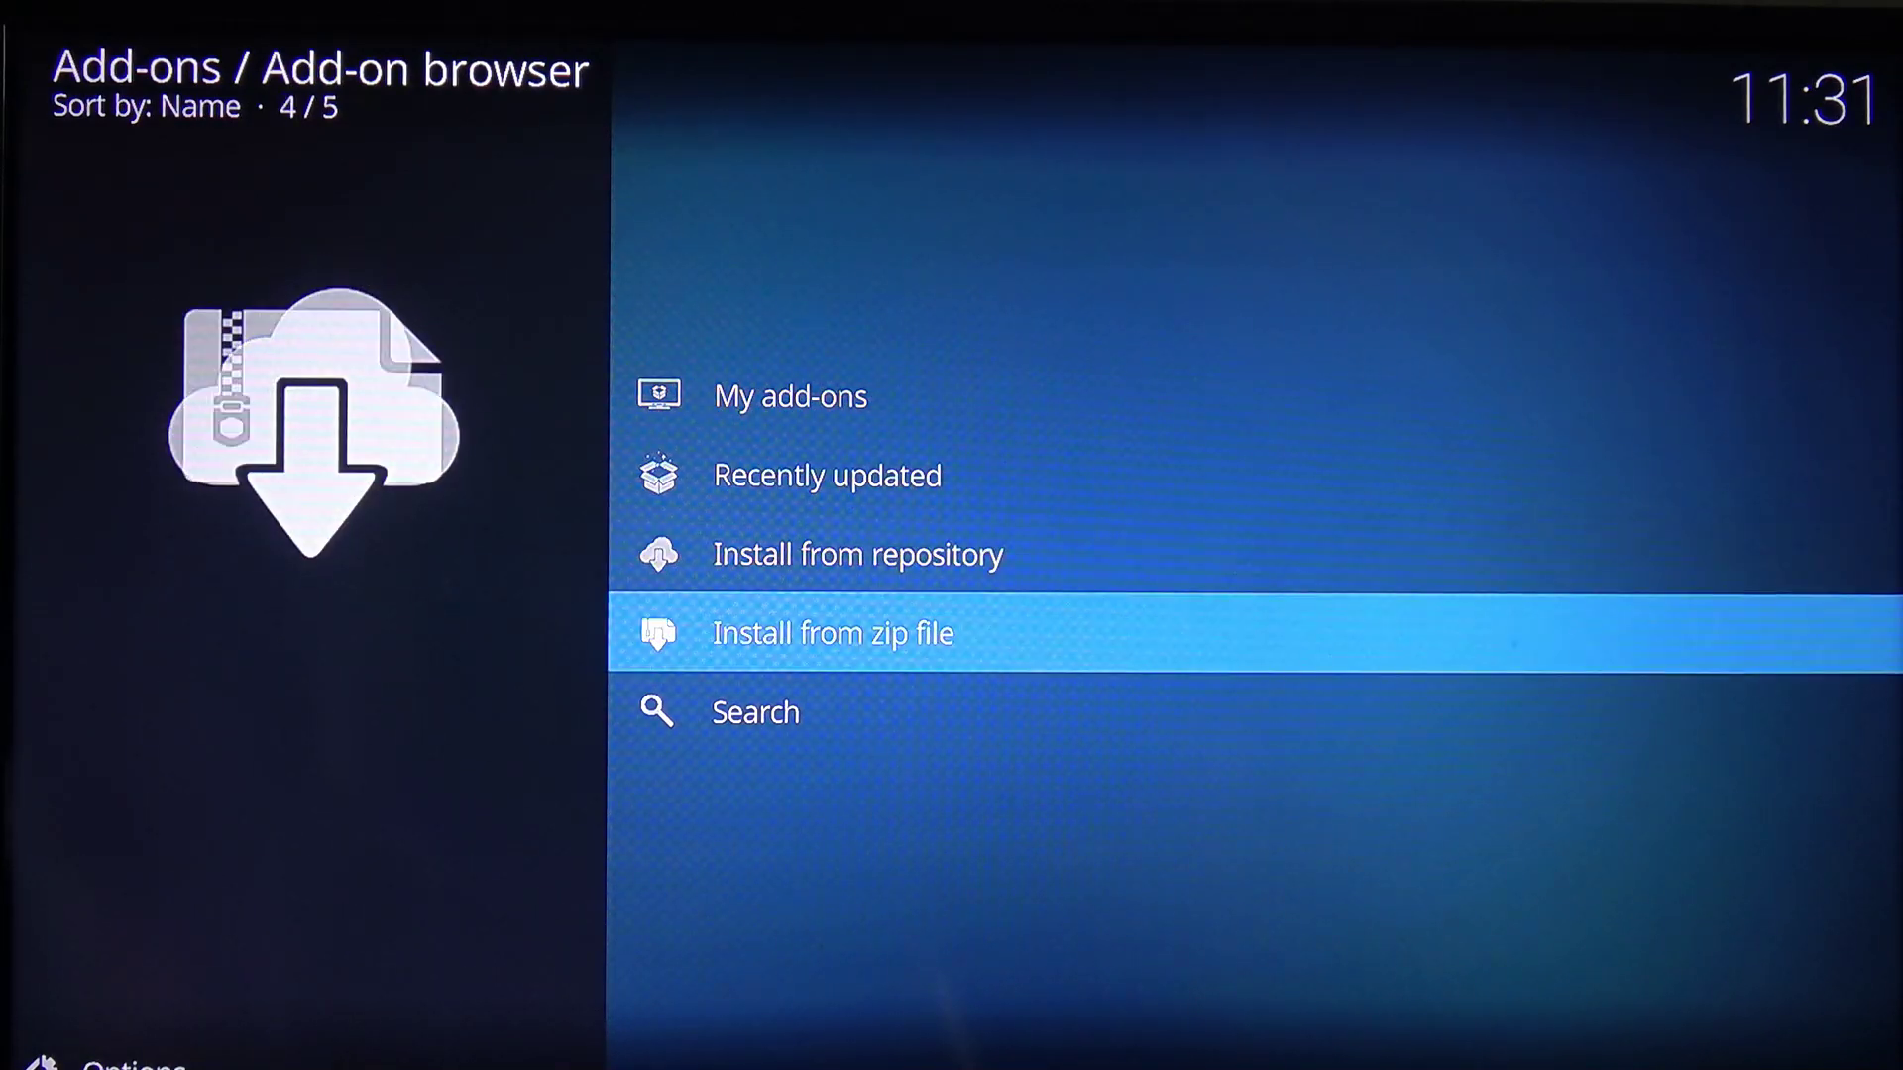
pyautogui.press('Return')
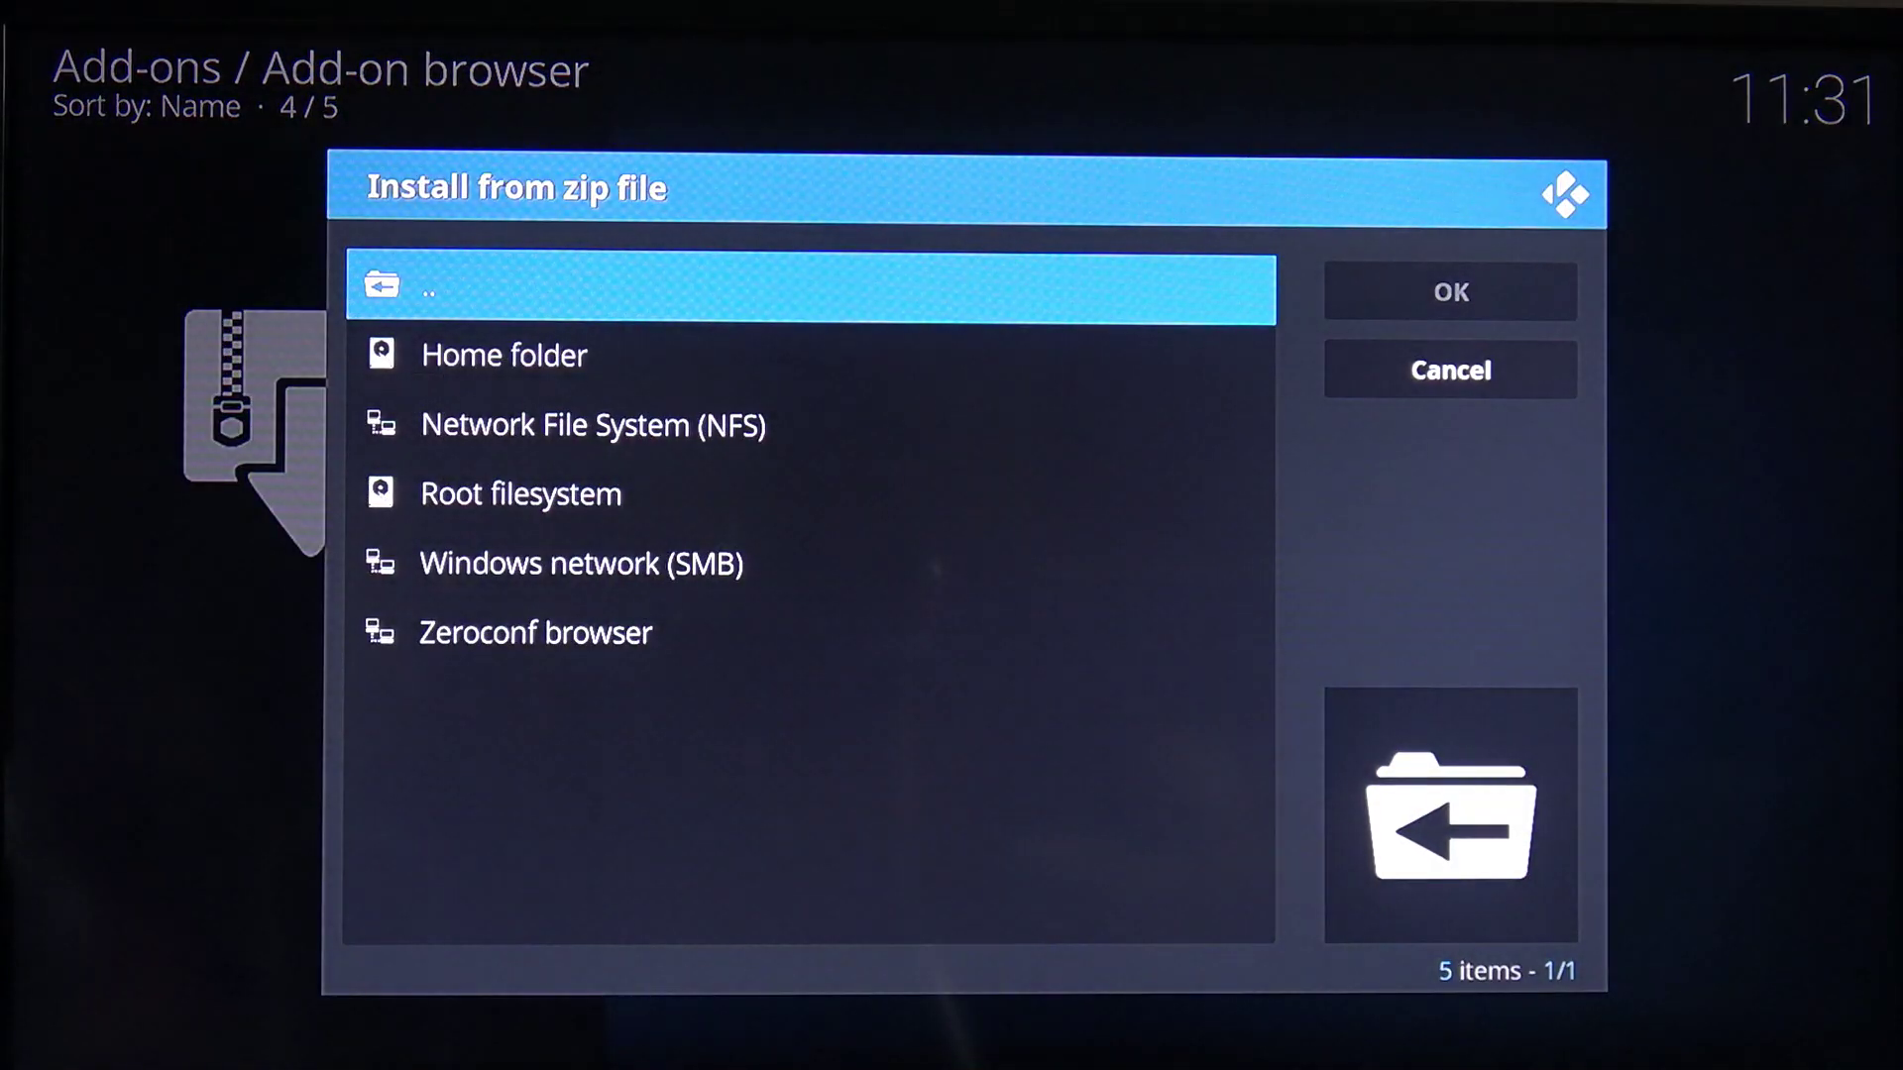
pyautogui.press('Down')
pyautogui.press('Down')
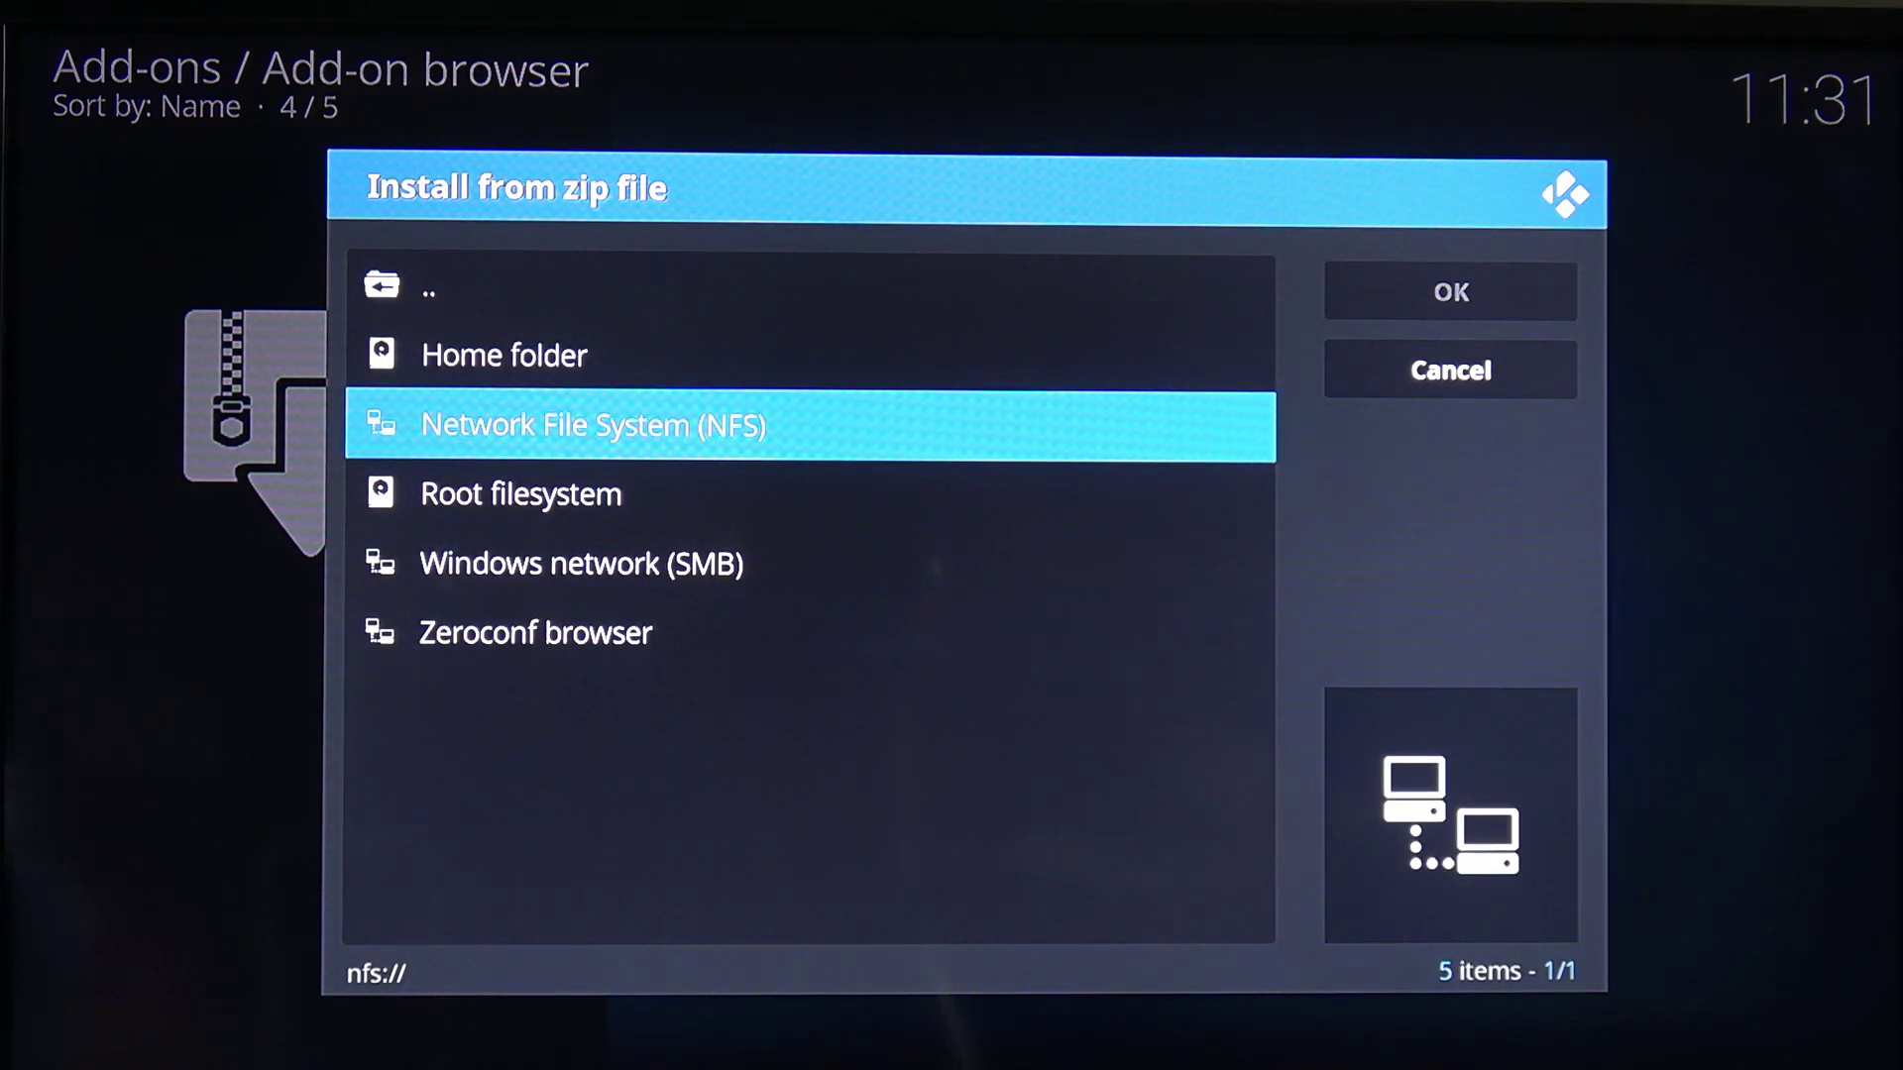
pyautogui.press('Return')
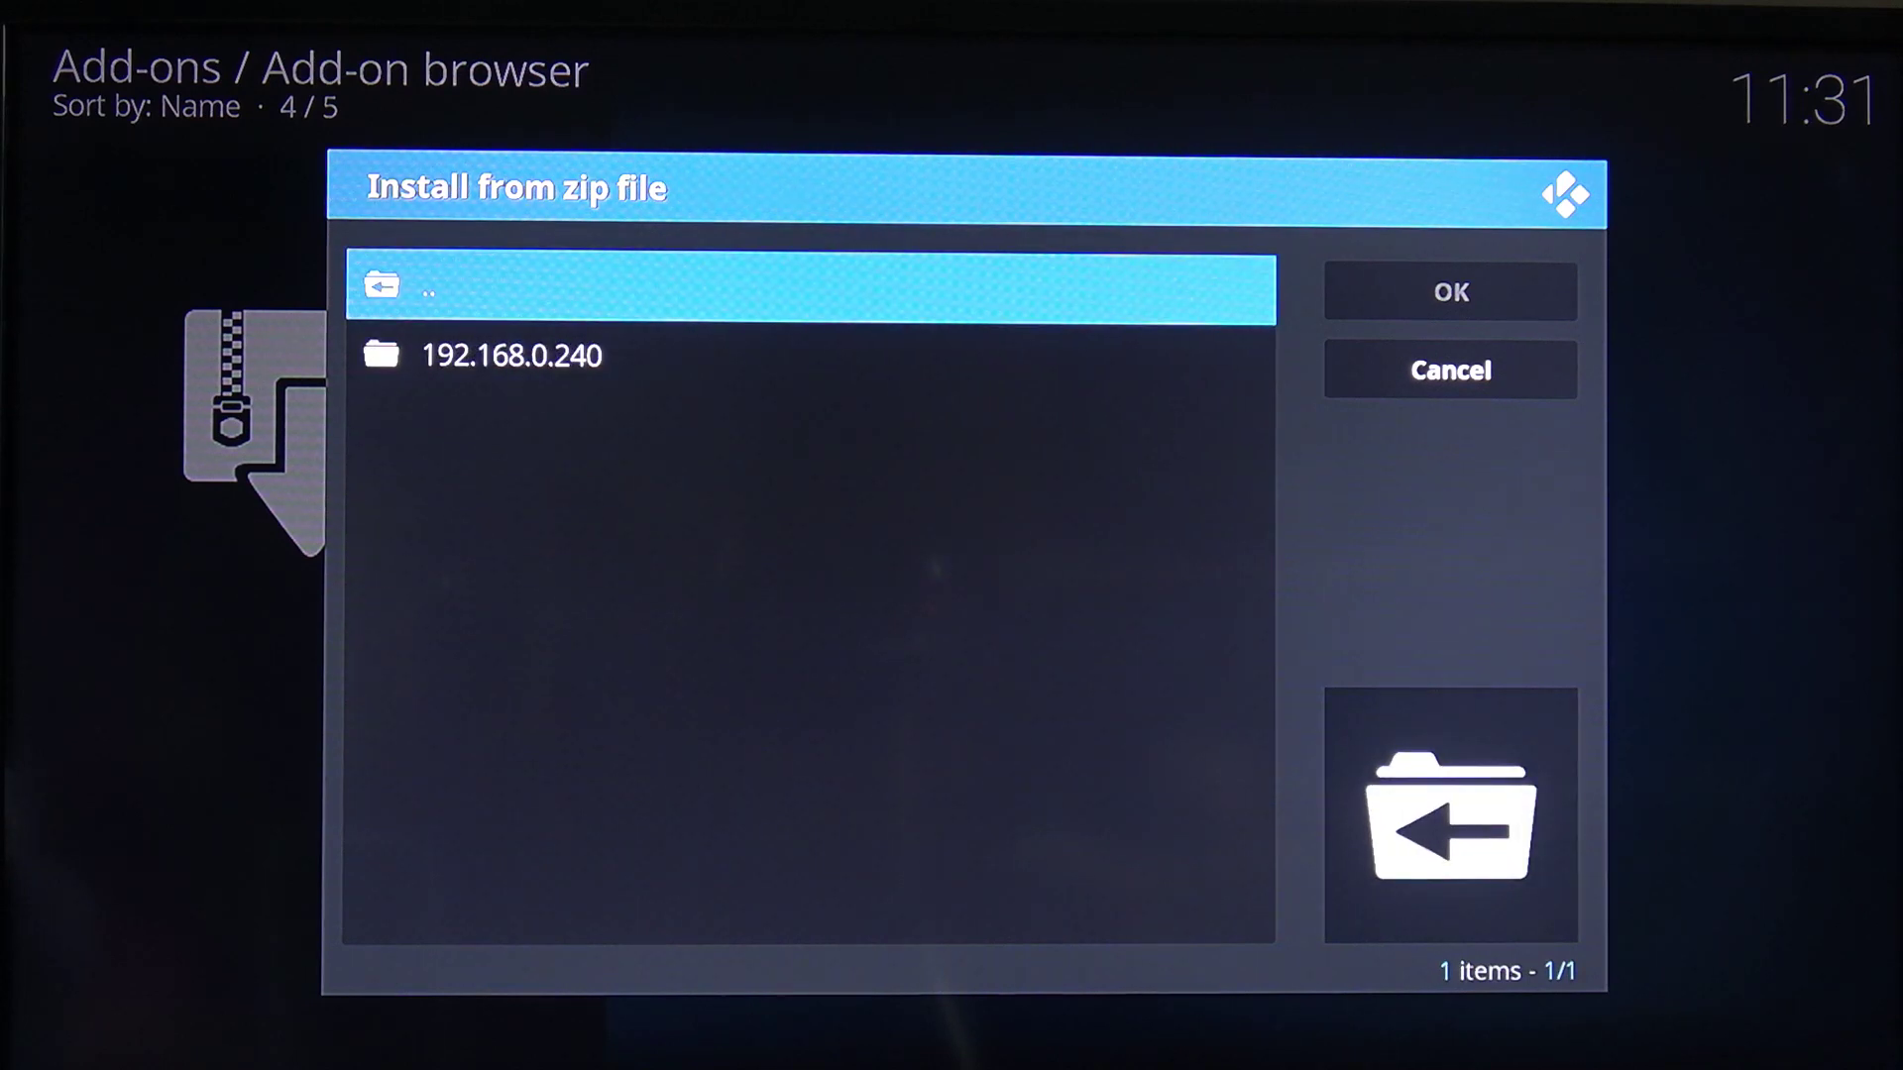
pyautogui.press('Down')
pyautogui.press('Return')
pyautogui.press('Down')
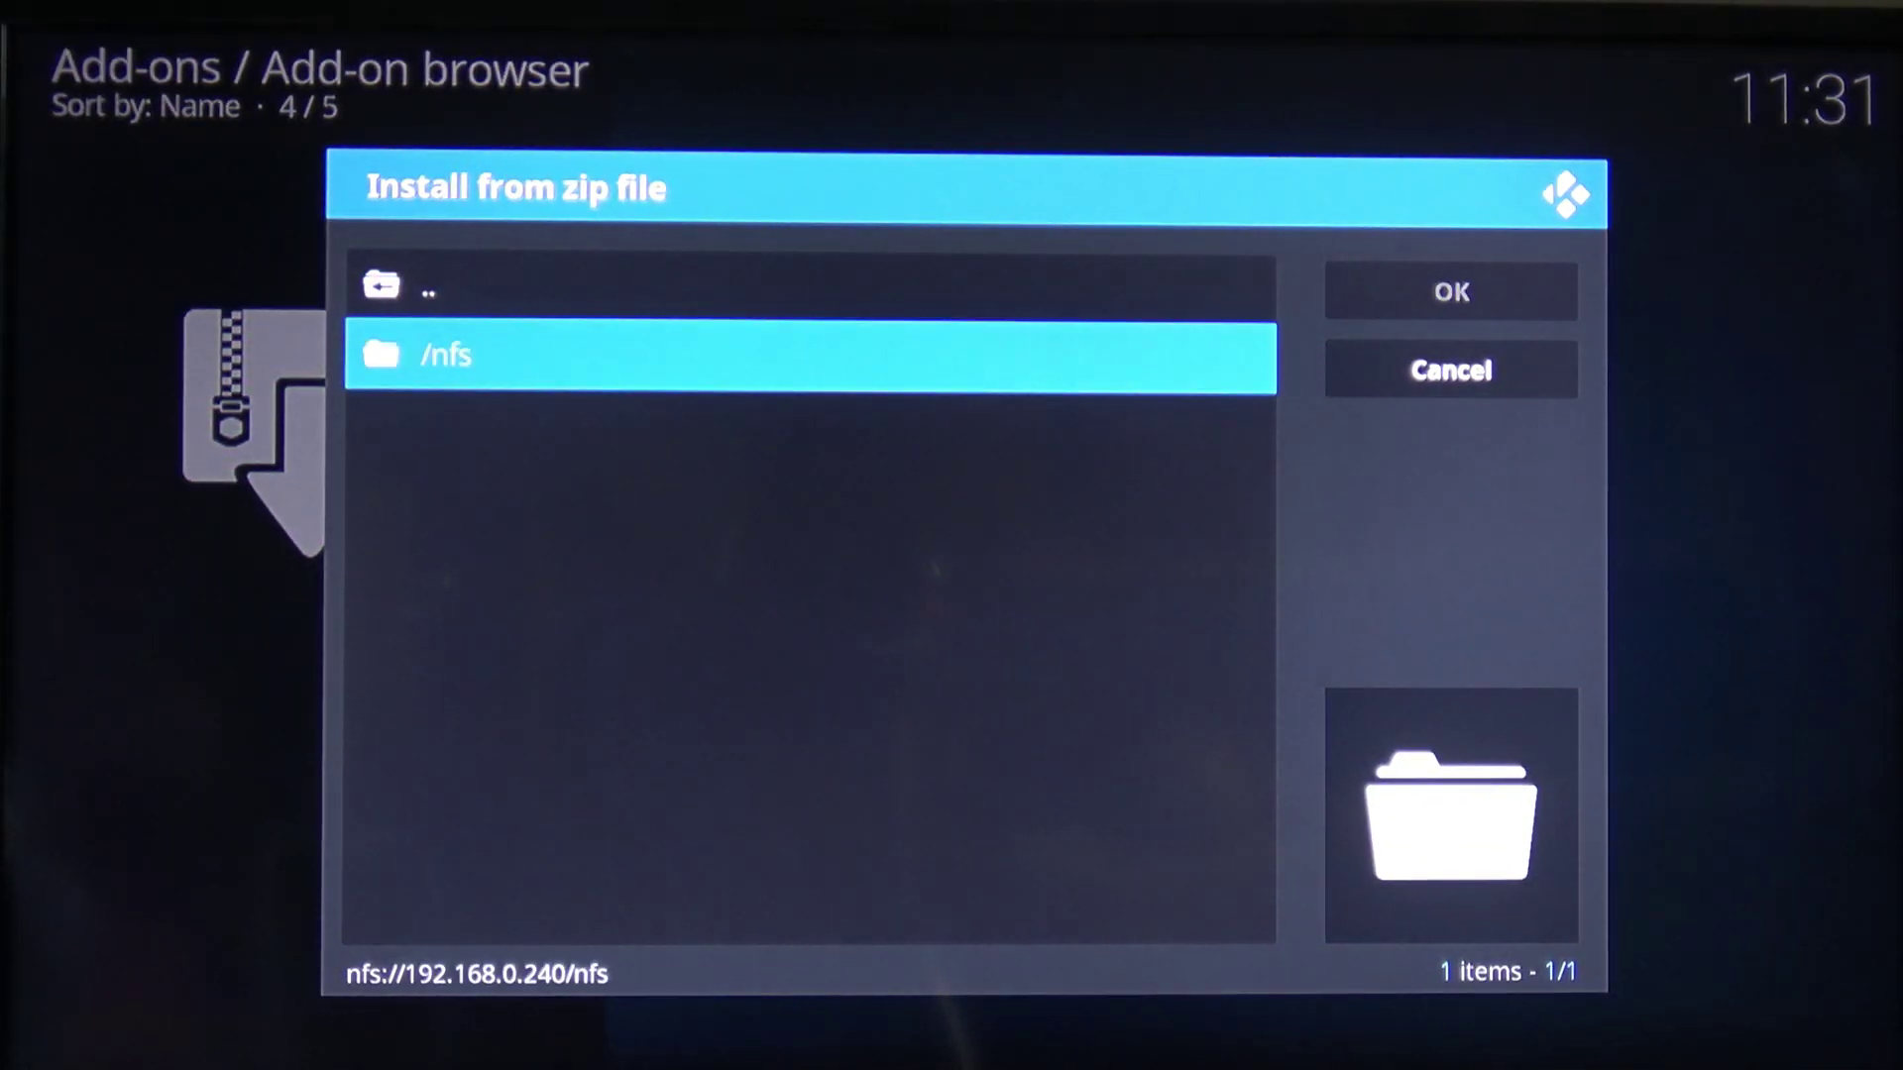
pyautogui.press('Return')
# Go to Public > Pi Repos and install repository.zomboided.plugins-1.0.0.zip
pyautogui.press('Down')
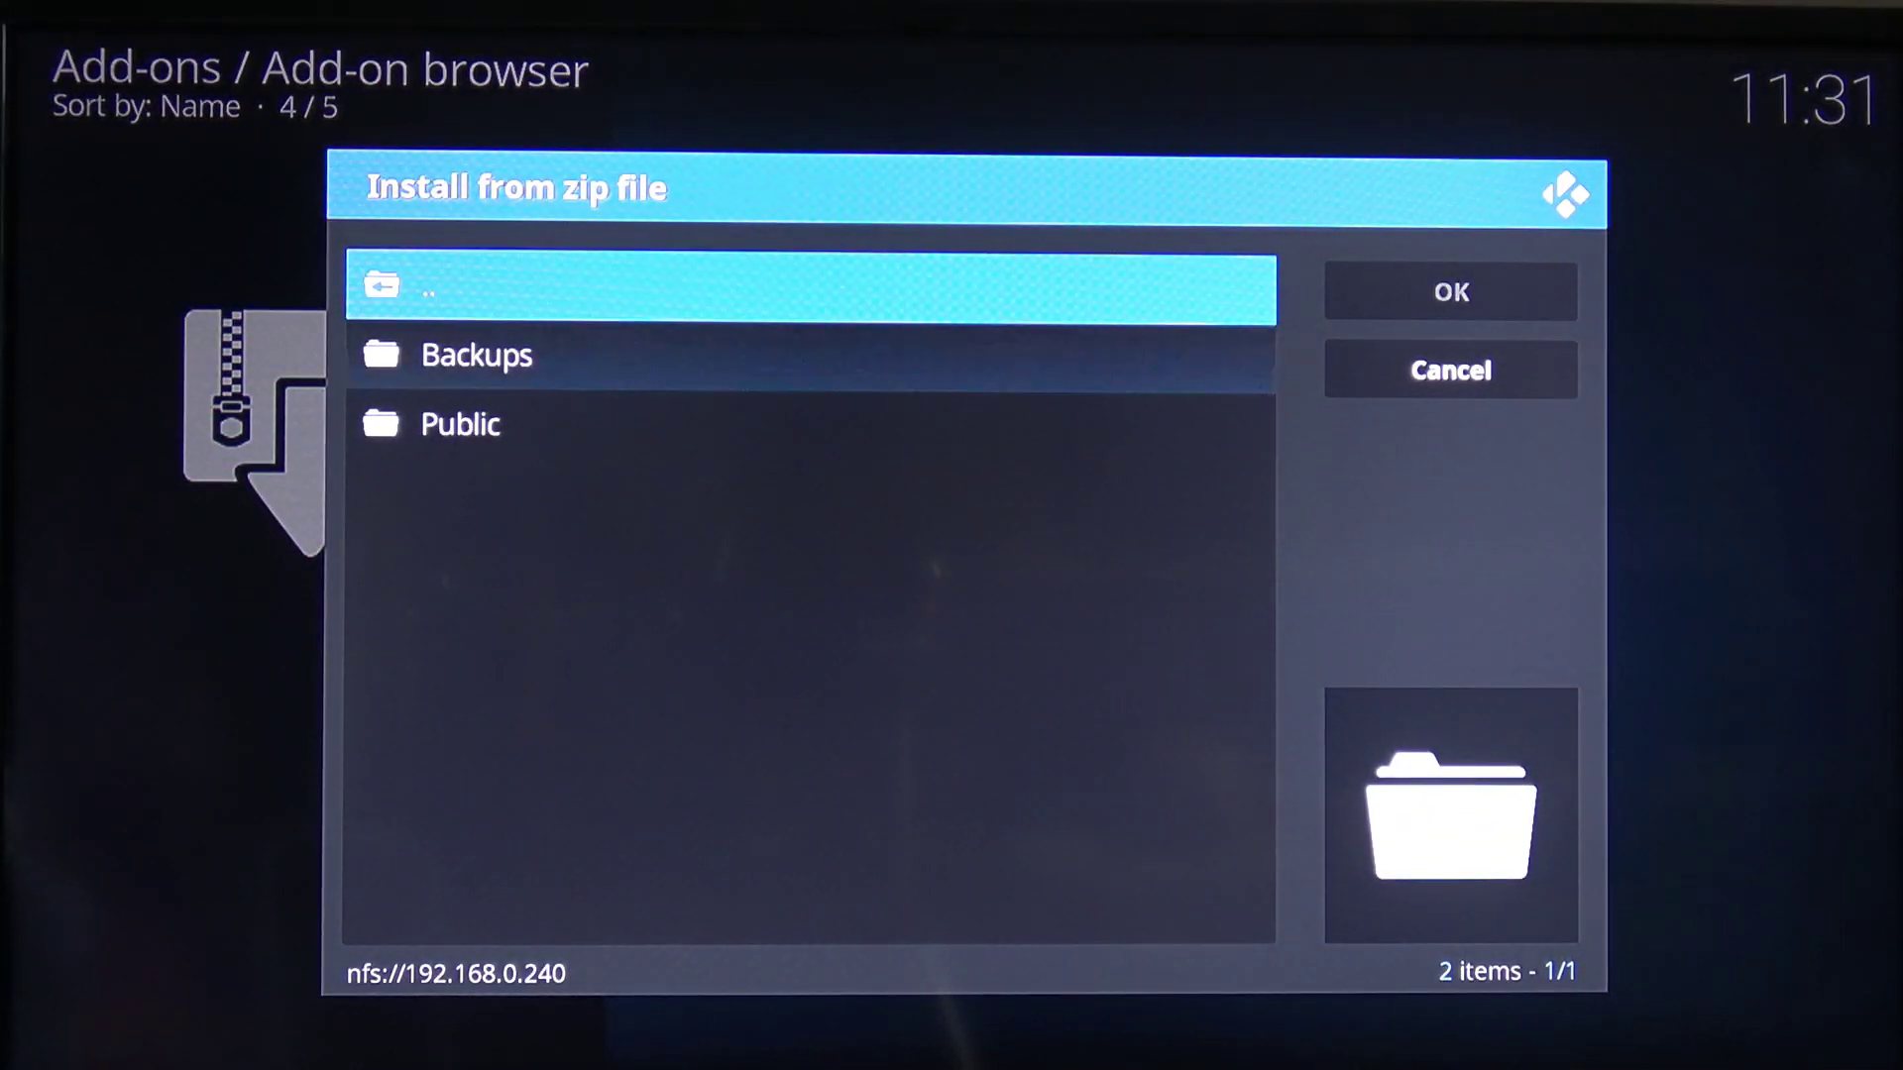
pyautogui.press('Down')
pyautogui.press('Return')
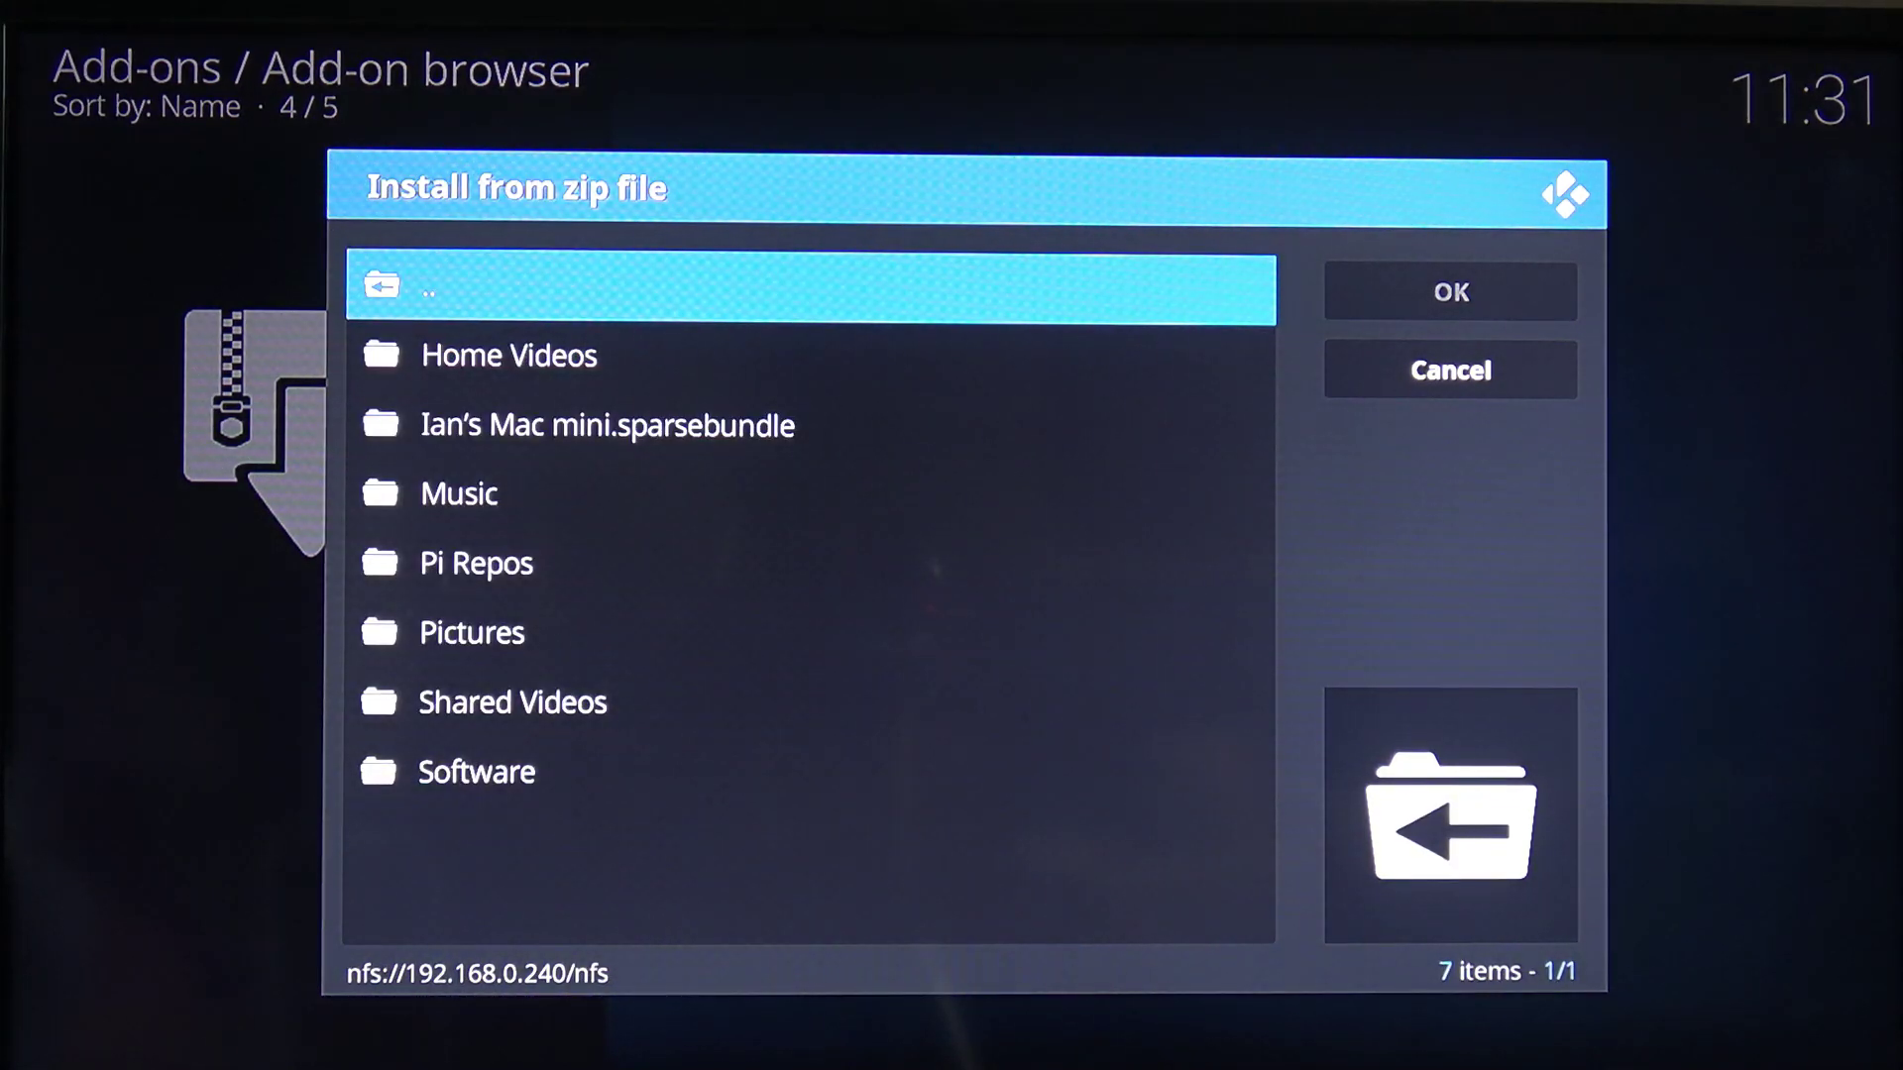
pyautogui.press('Up')
pyautogui.press('Up')
pyautogui.press('Up')
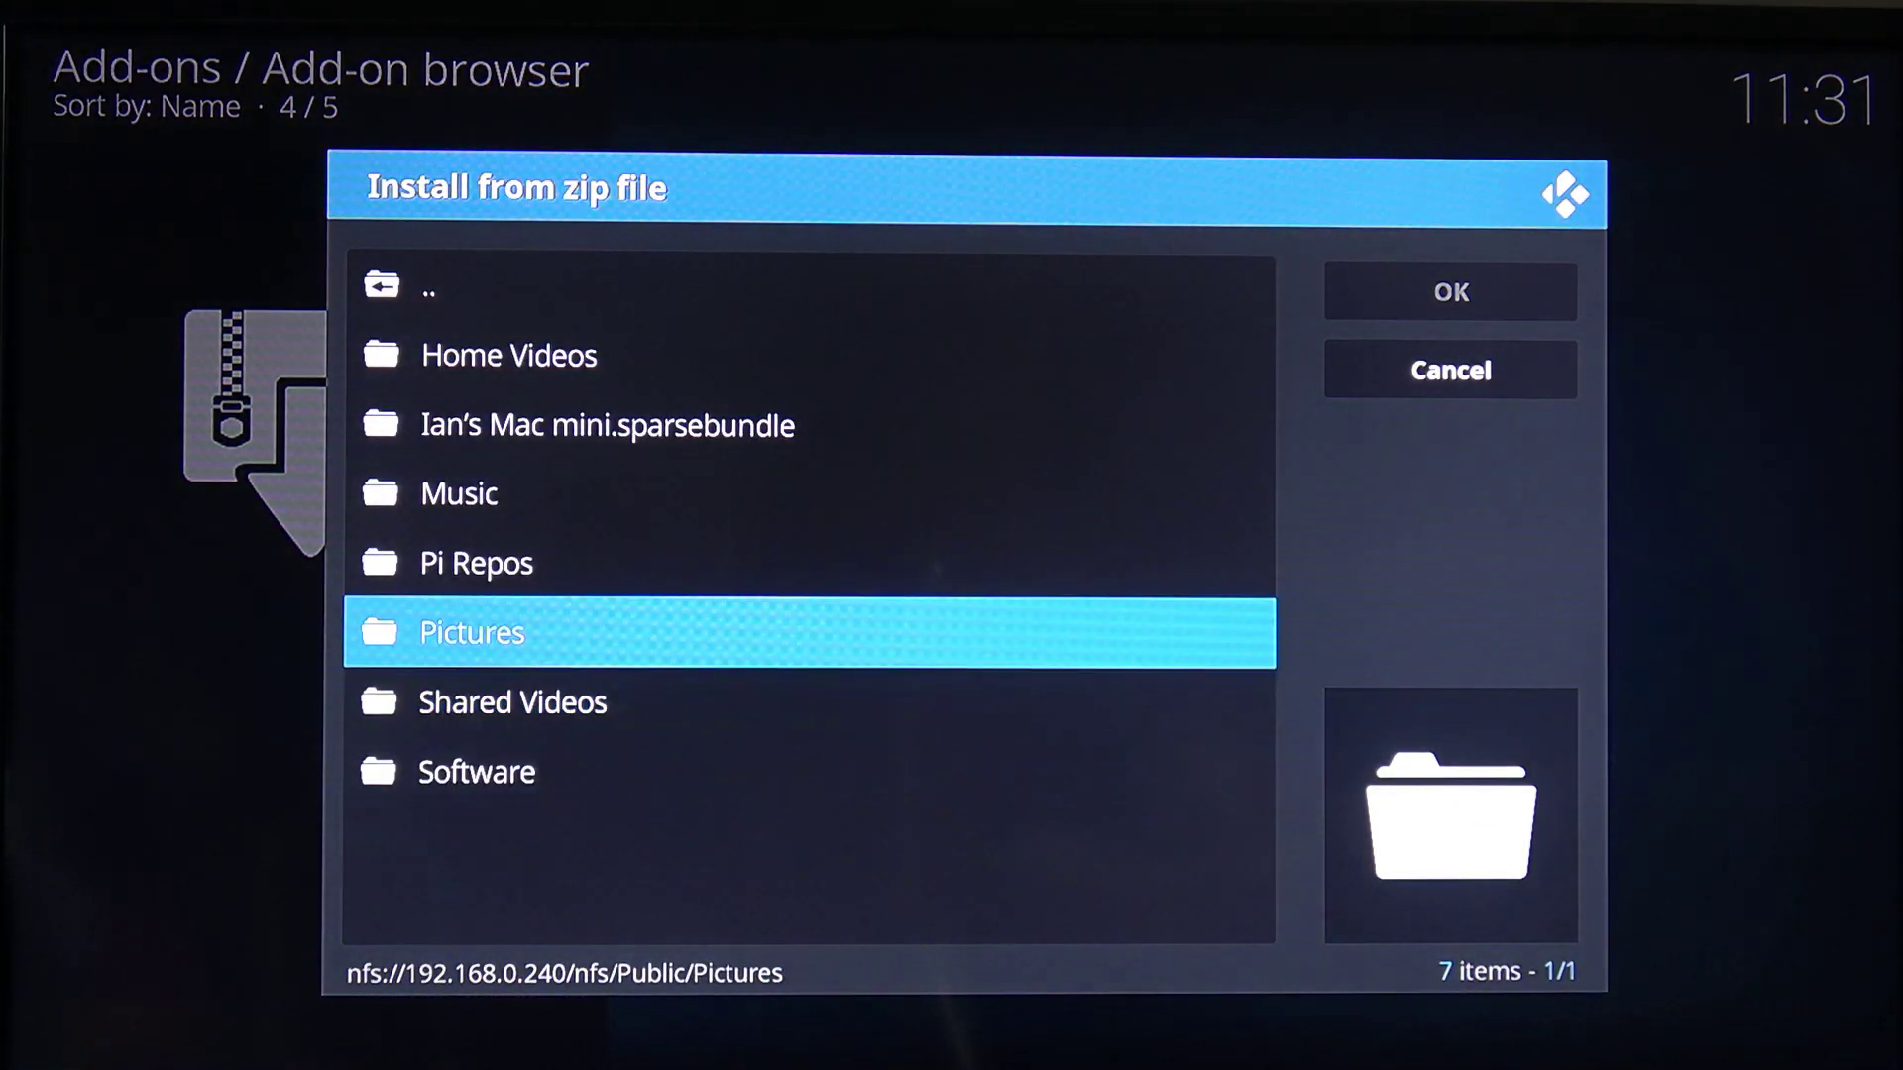
pyautogui.press('Up')
pyautogui.press('Return')
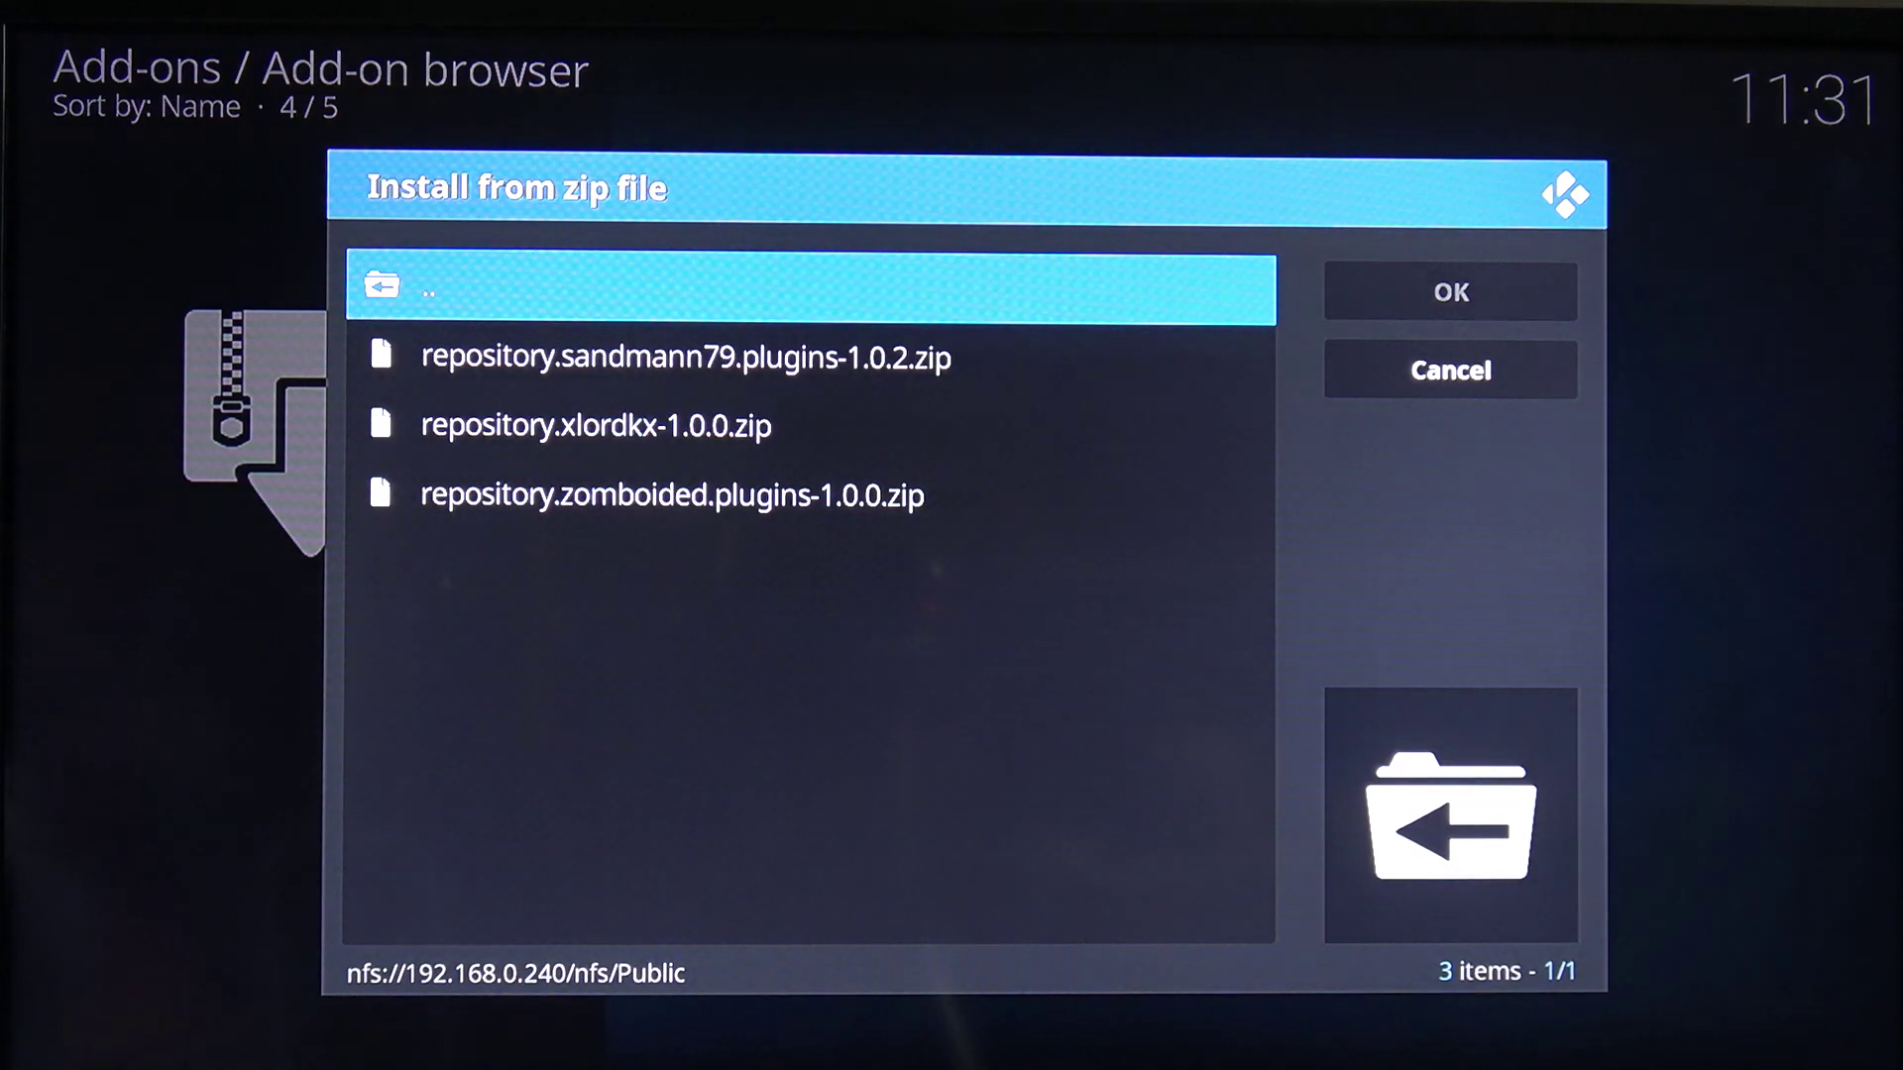
pyautogui.press('Down')
pyautogui.press('Down')
pyautogui.press('Down')
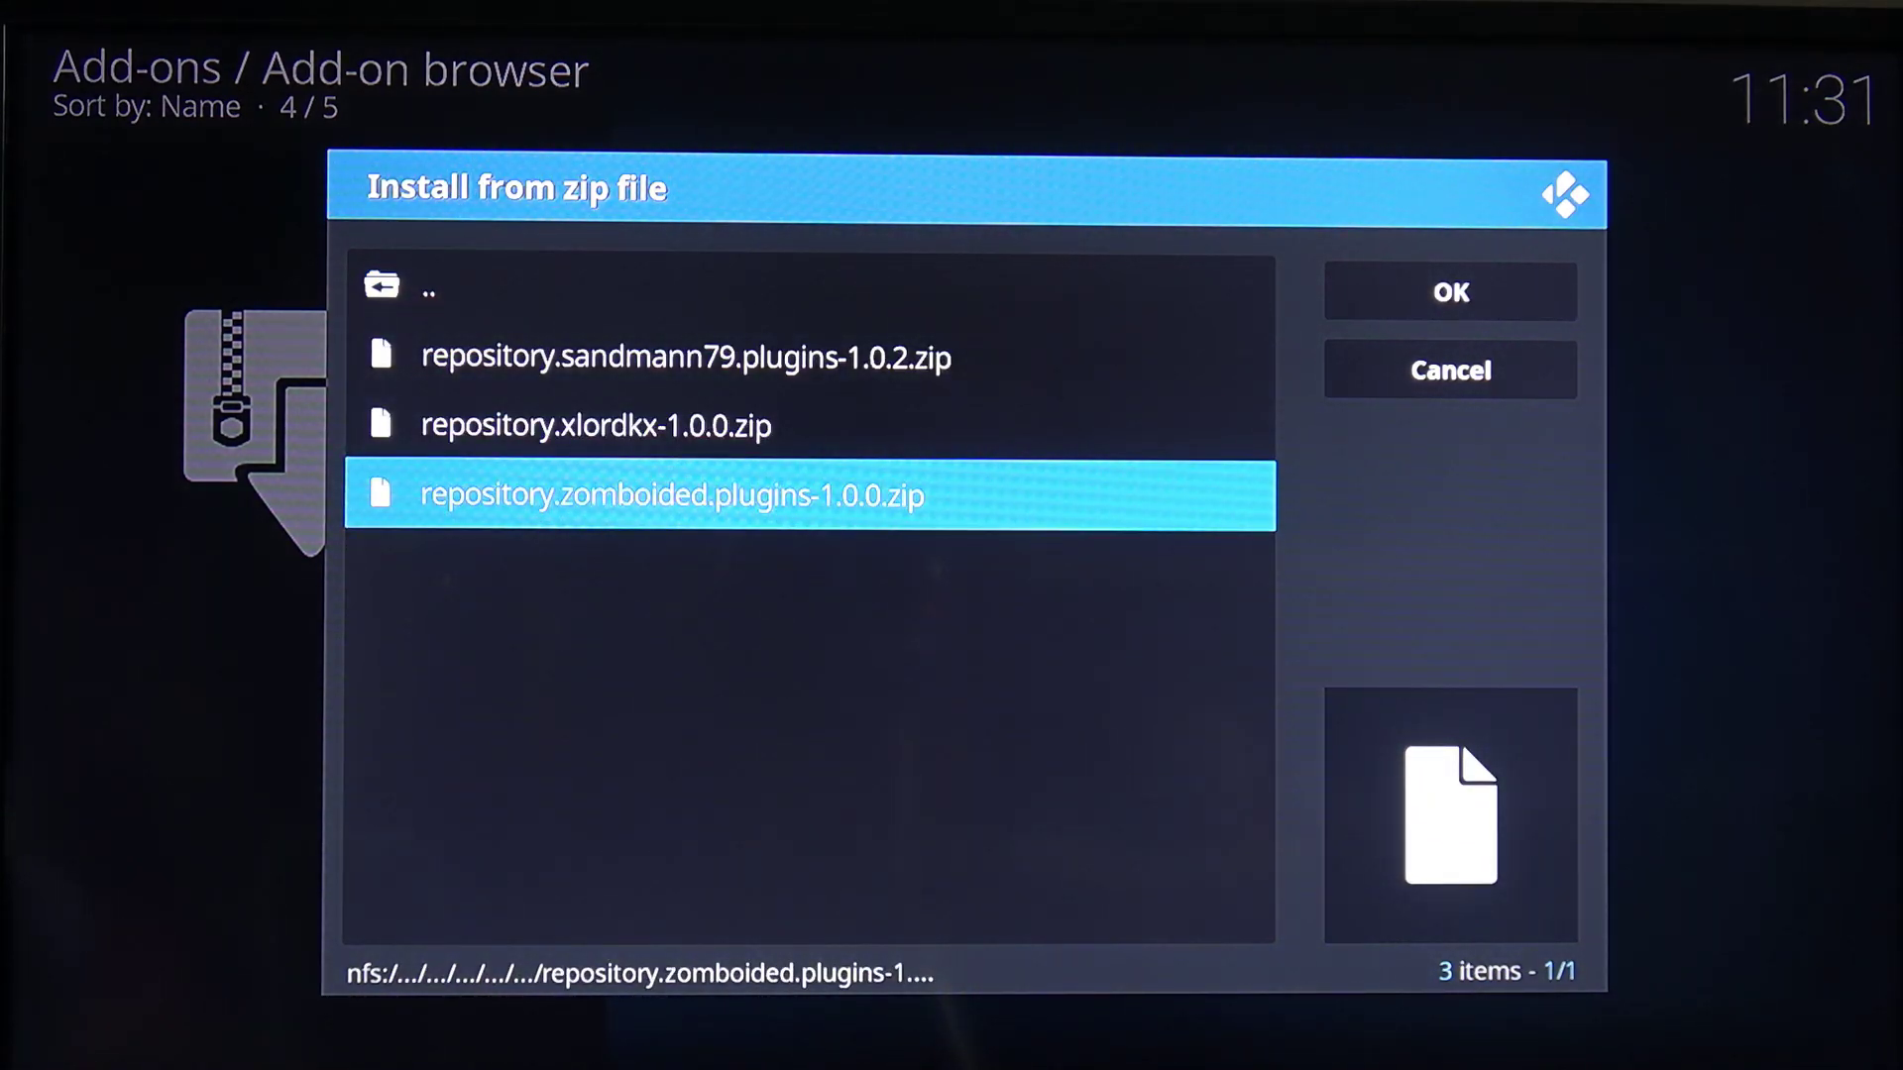
pyautogui.press('Return')
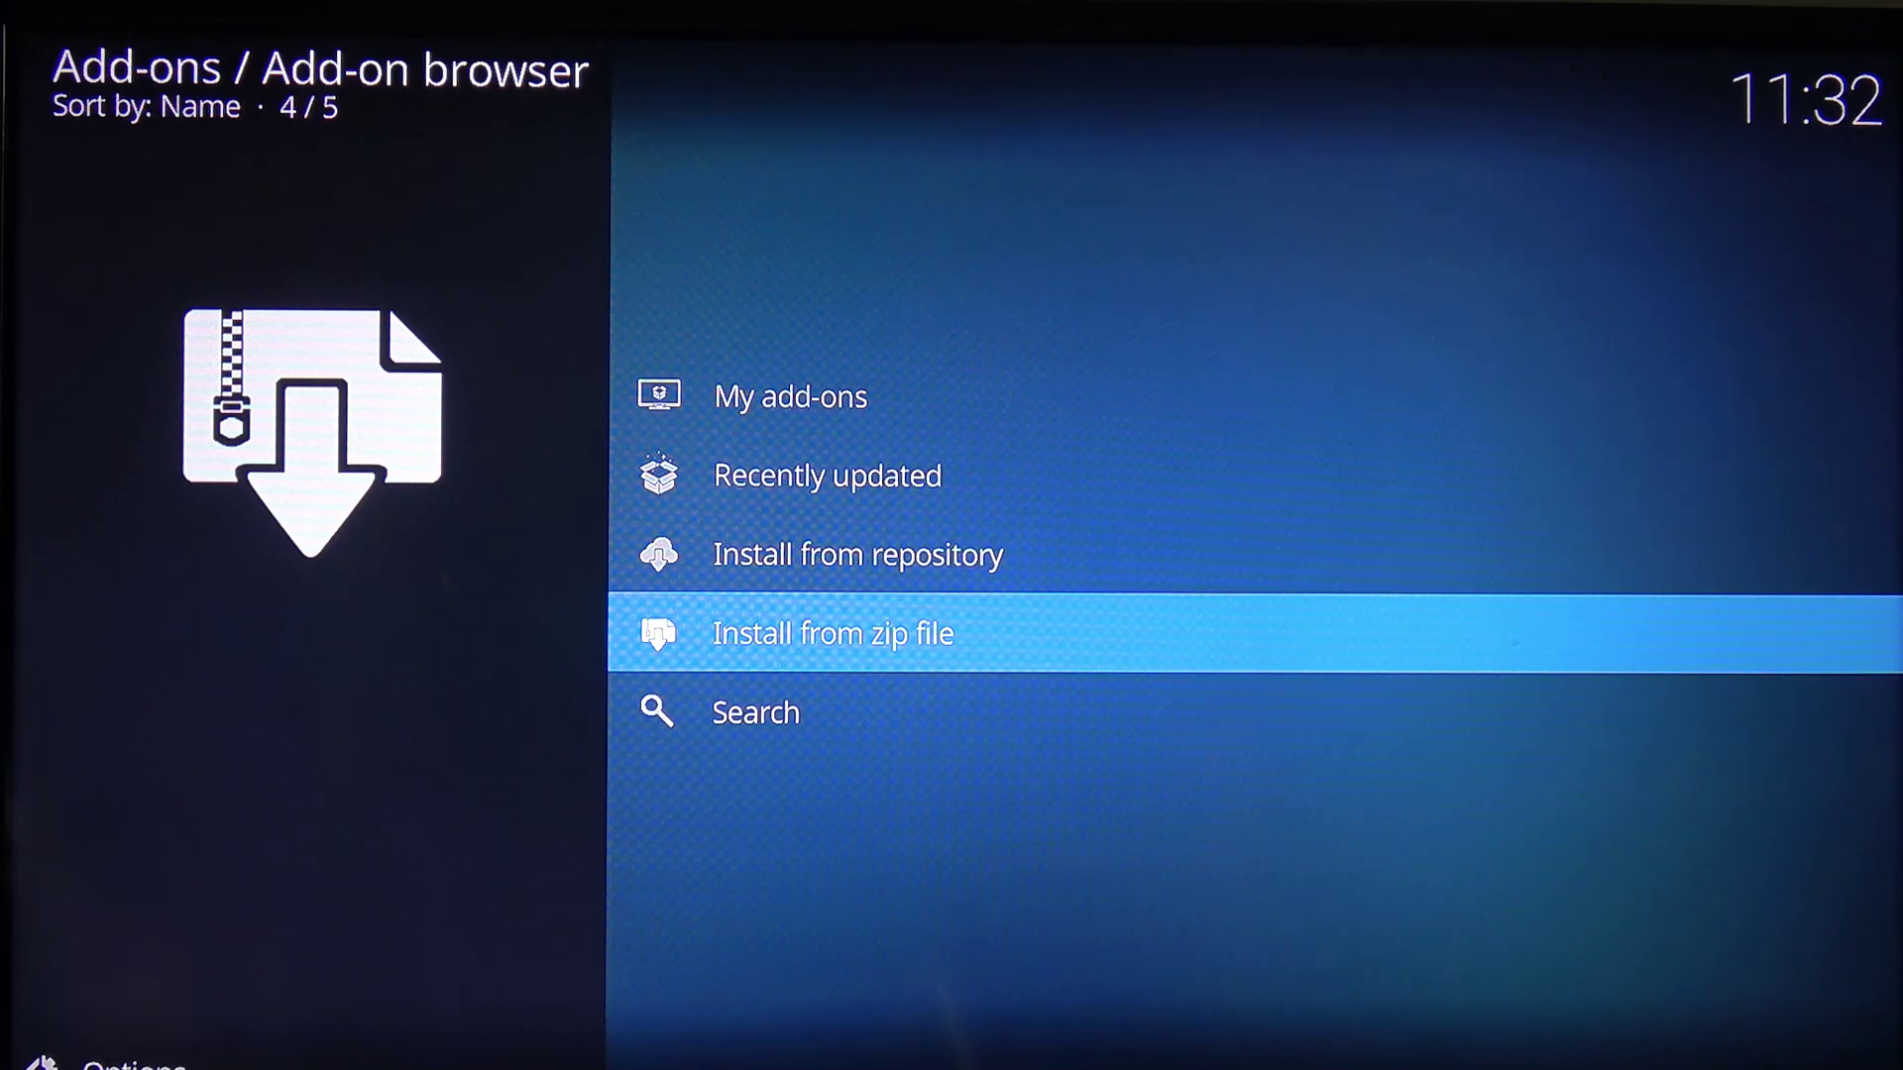
# Install VPN Manager for OpenVPN 5.0.7 from the Zomboided Add-on Repository's Services category
pyautogui.press('Up')
pyautogui.press('Return')
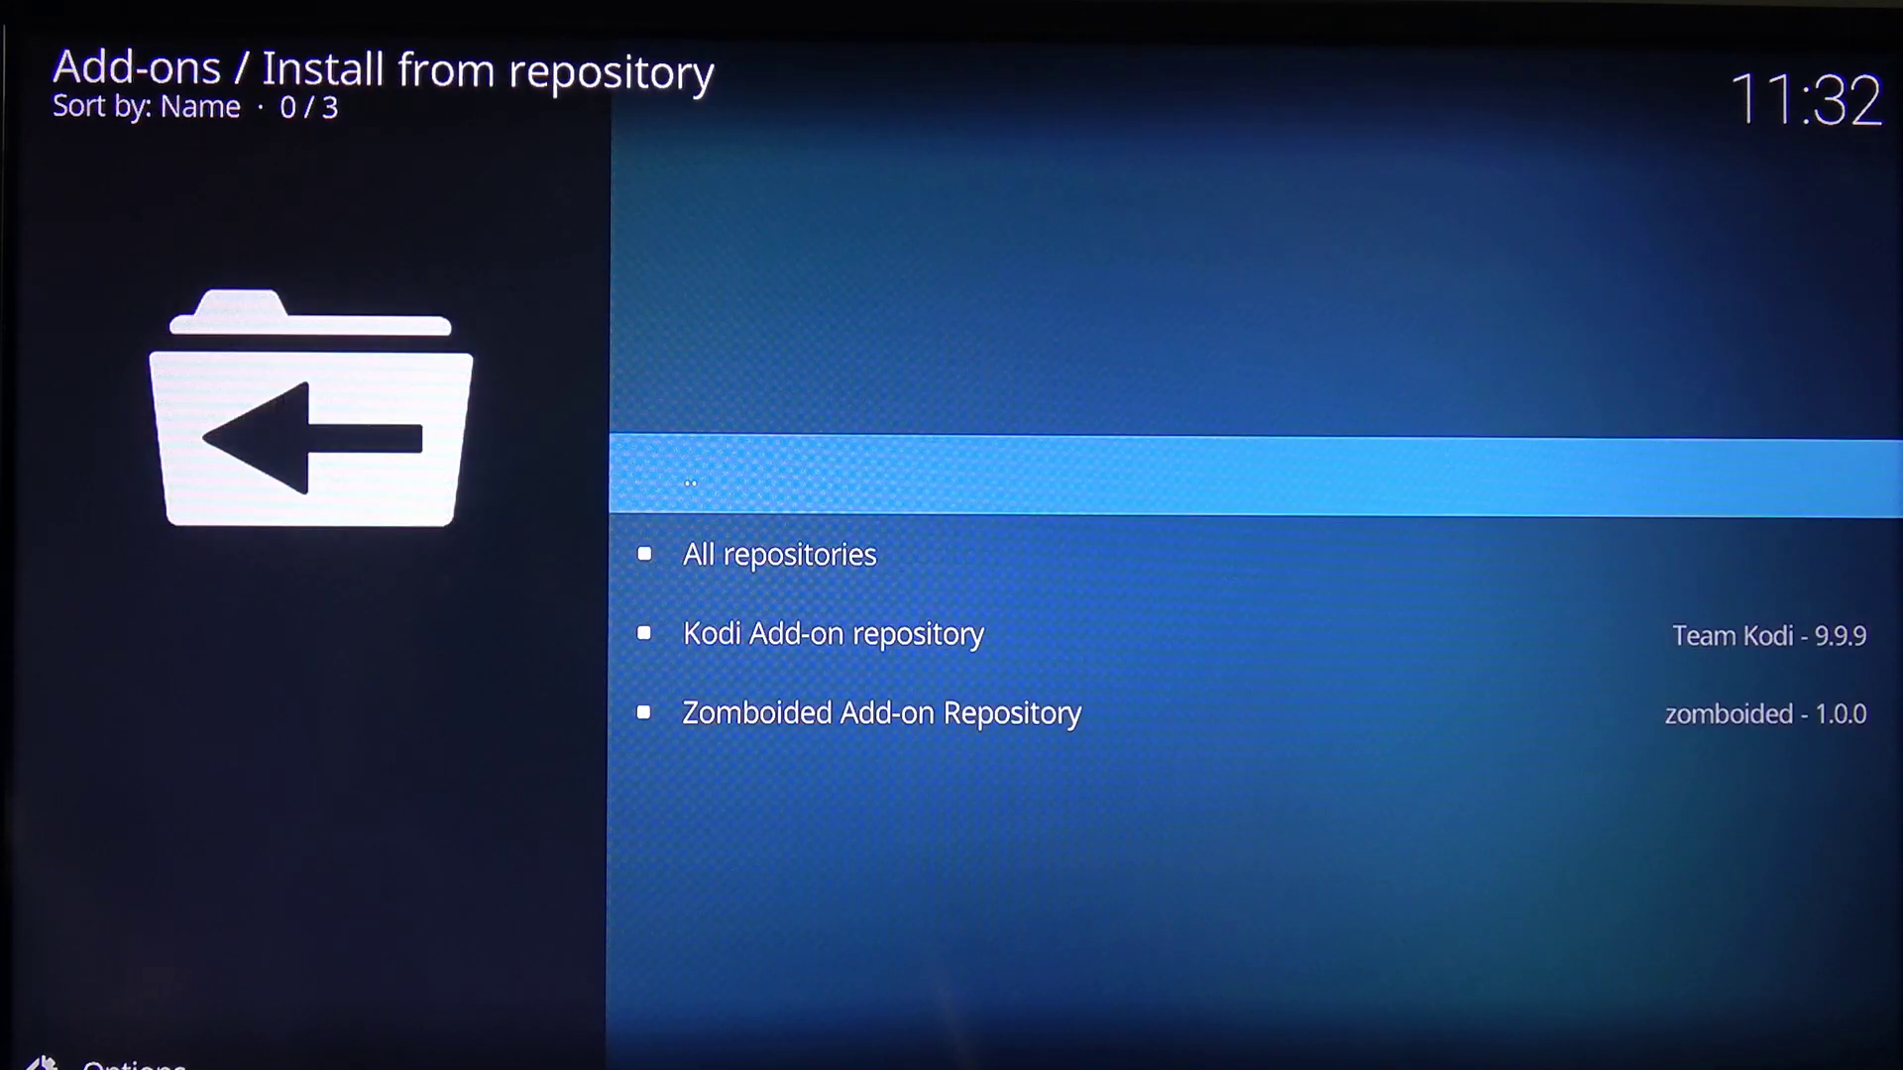
pyautogui.press('Down')
pyautogui.press('Down')
pyautogui.press('Down')
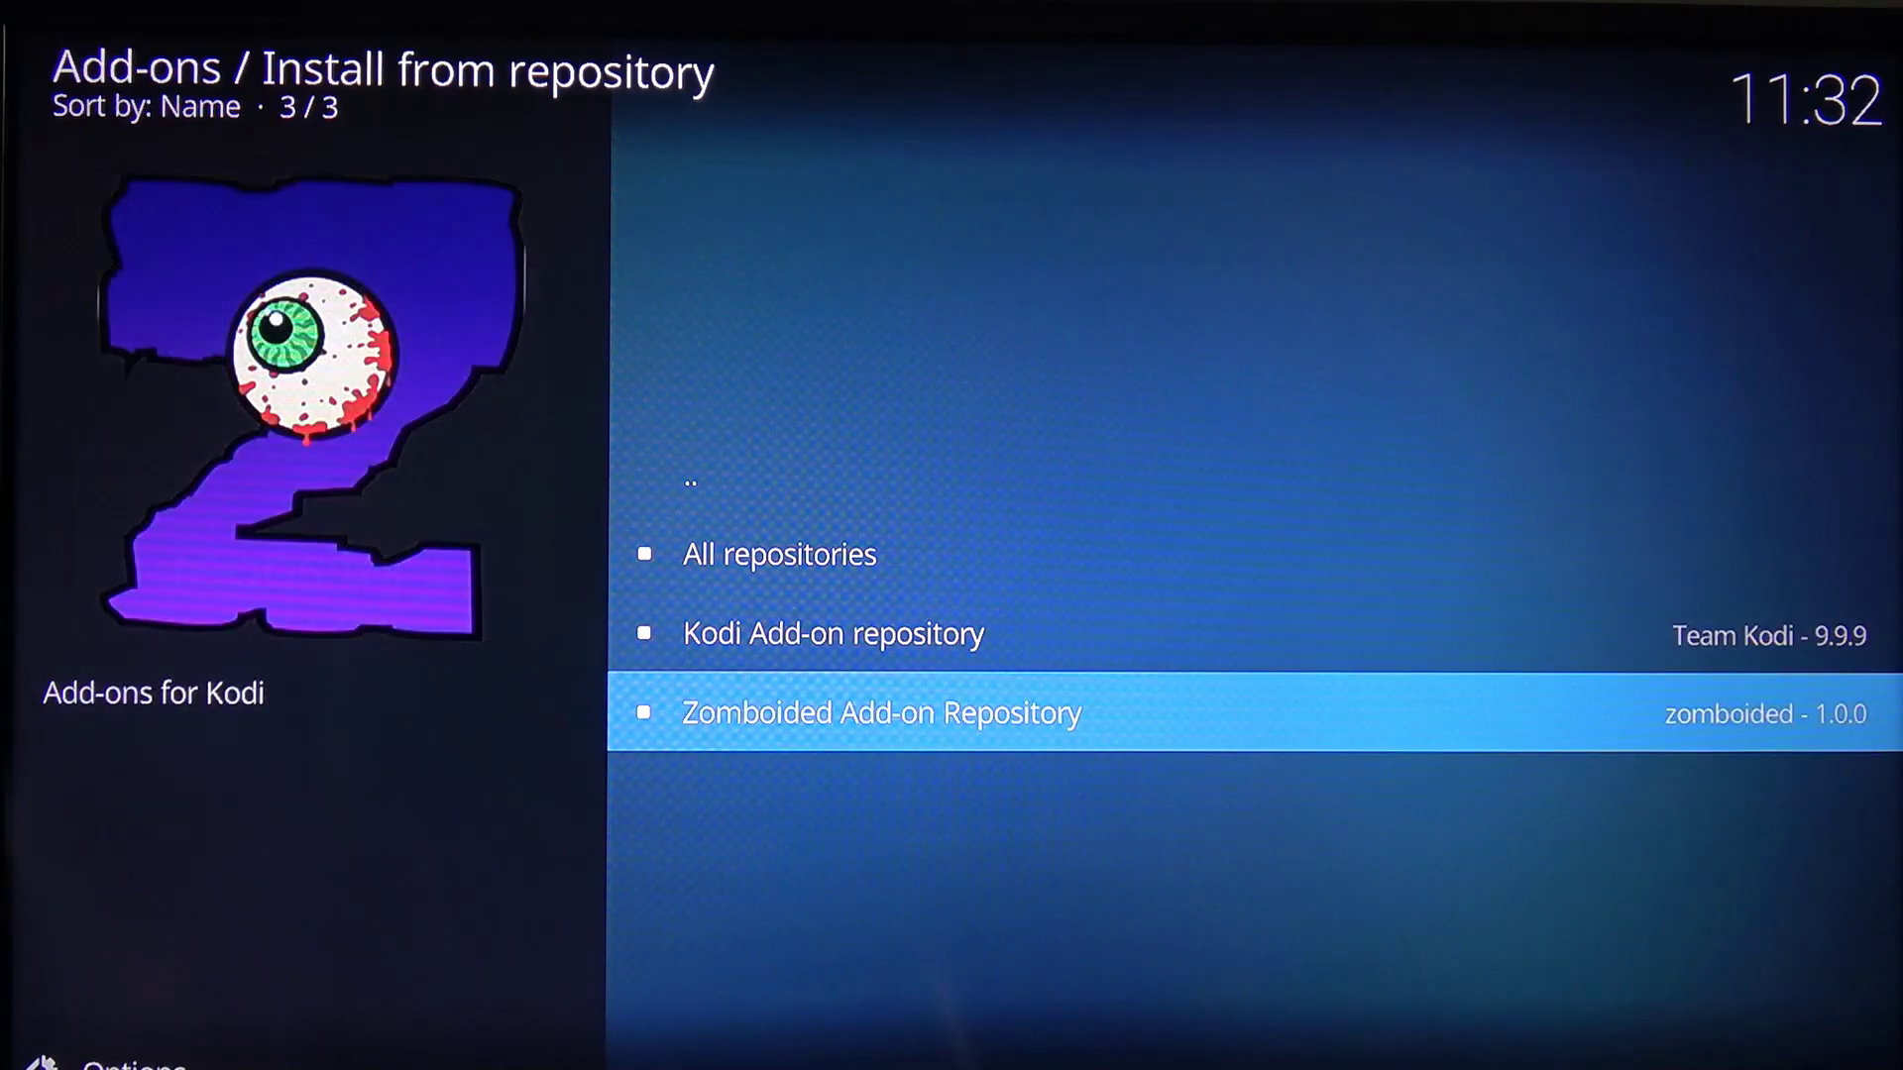
pyautogui.press('Return')
pyautogui.press('Down')
pyautogui.press('Return')
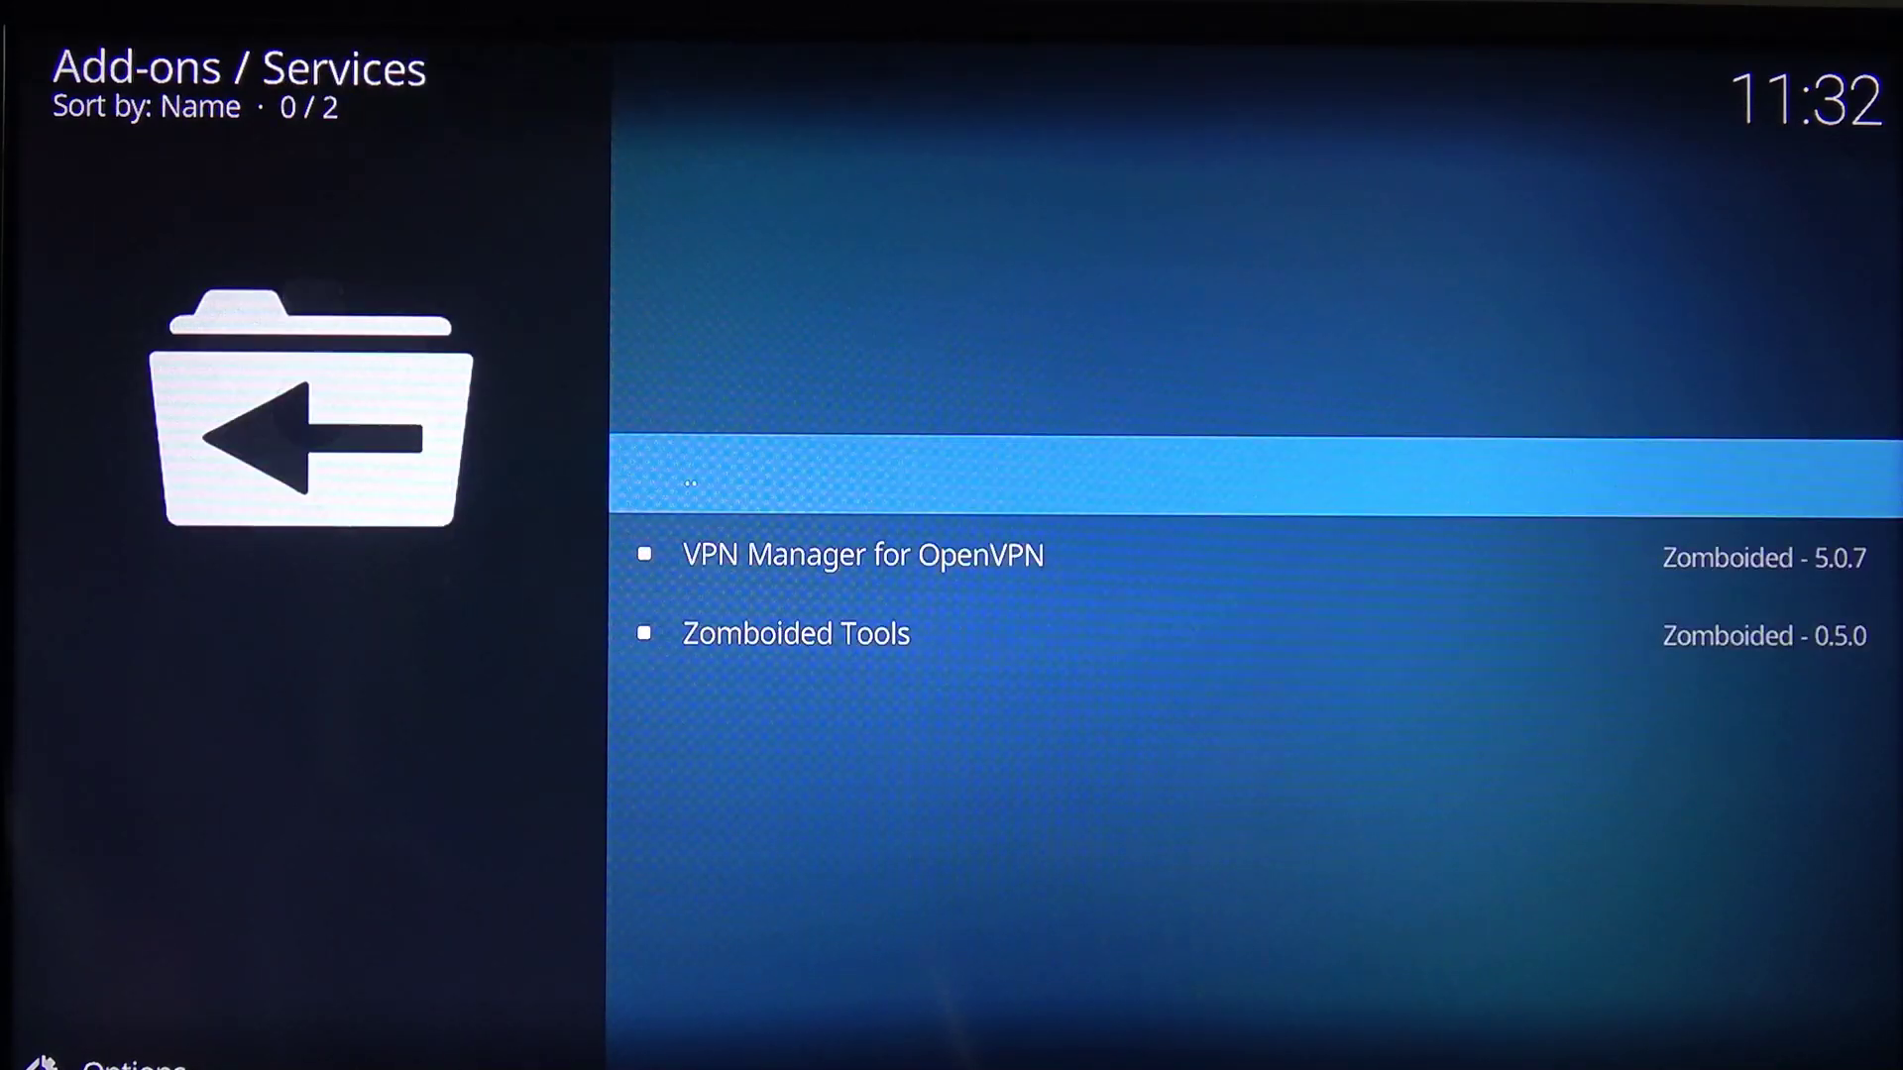
pyautogui.press('Down')
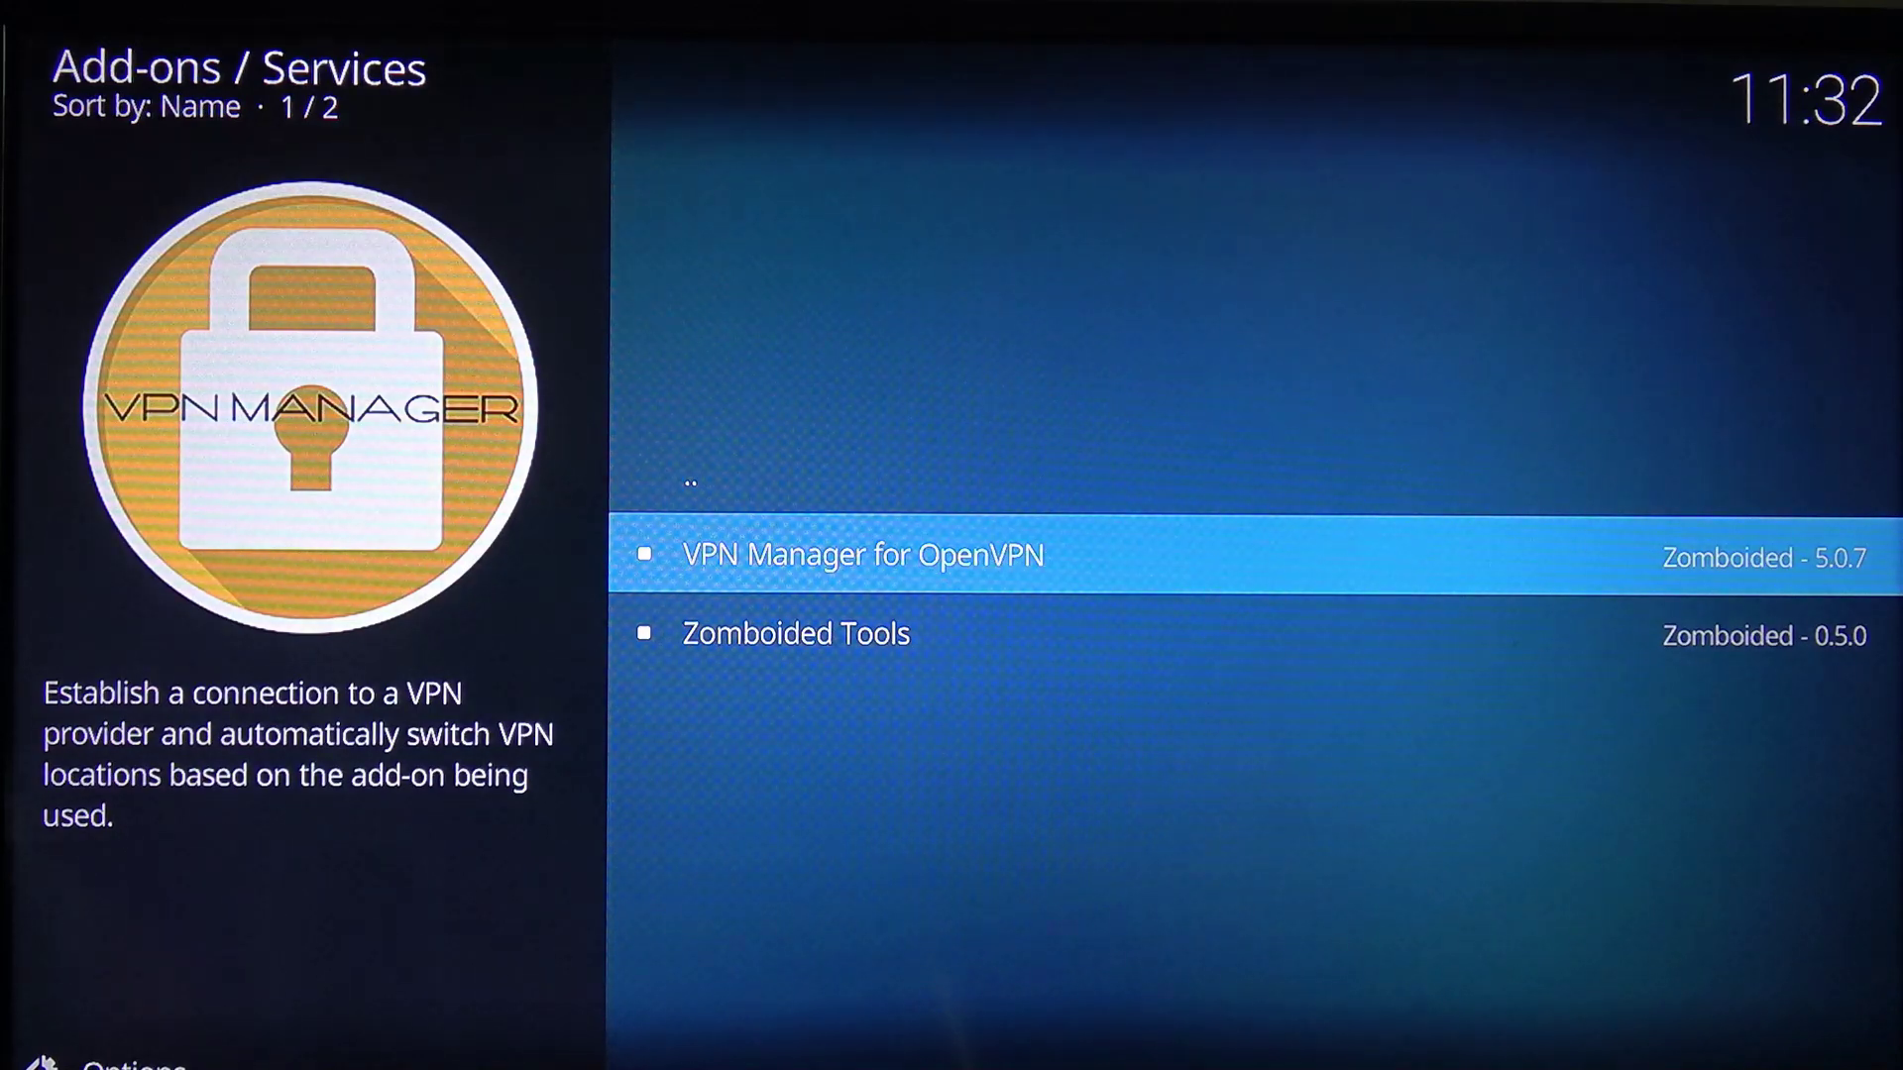
pyautogui.press('Return')
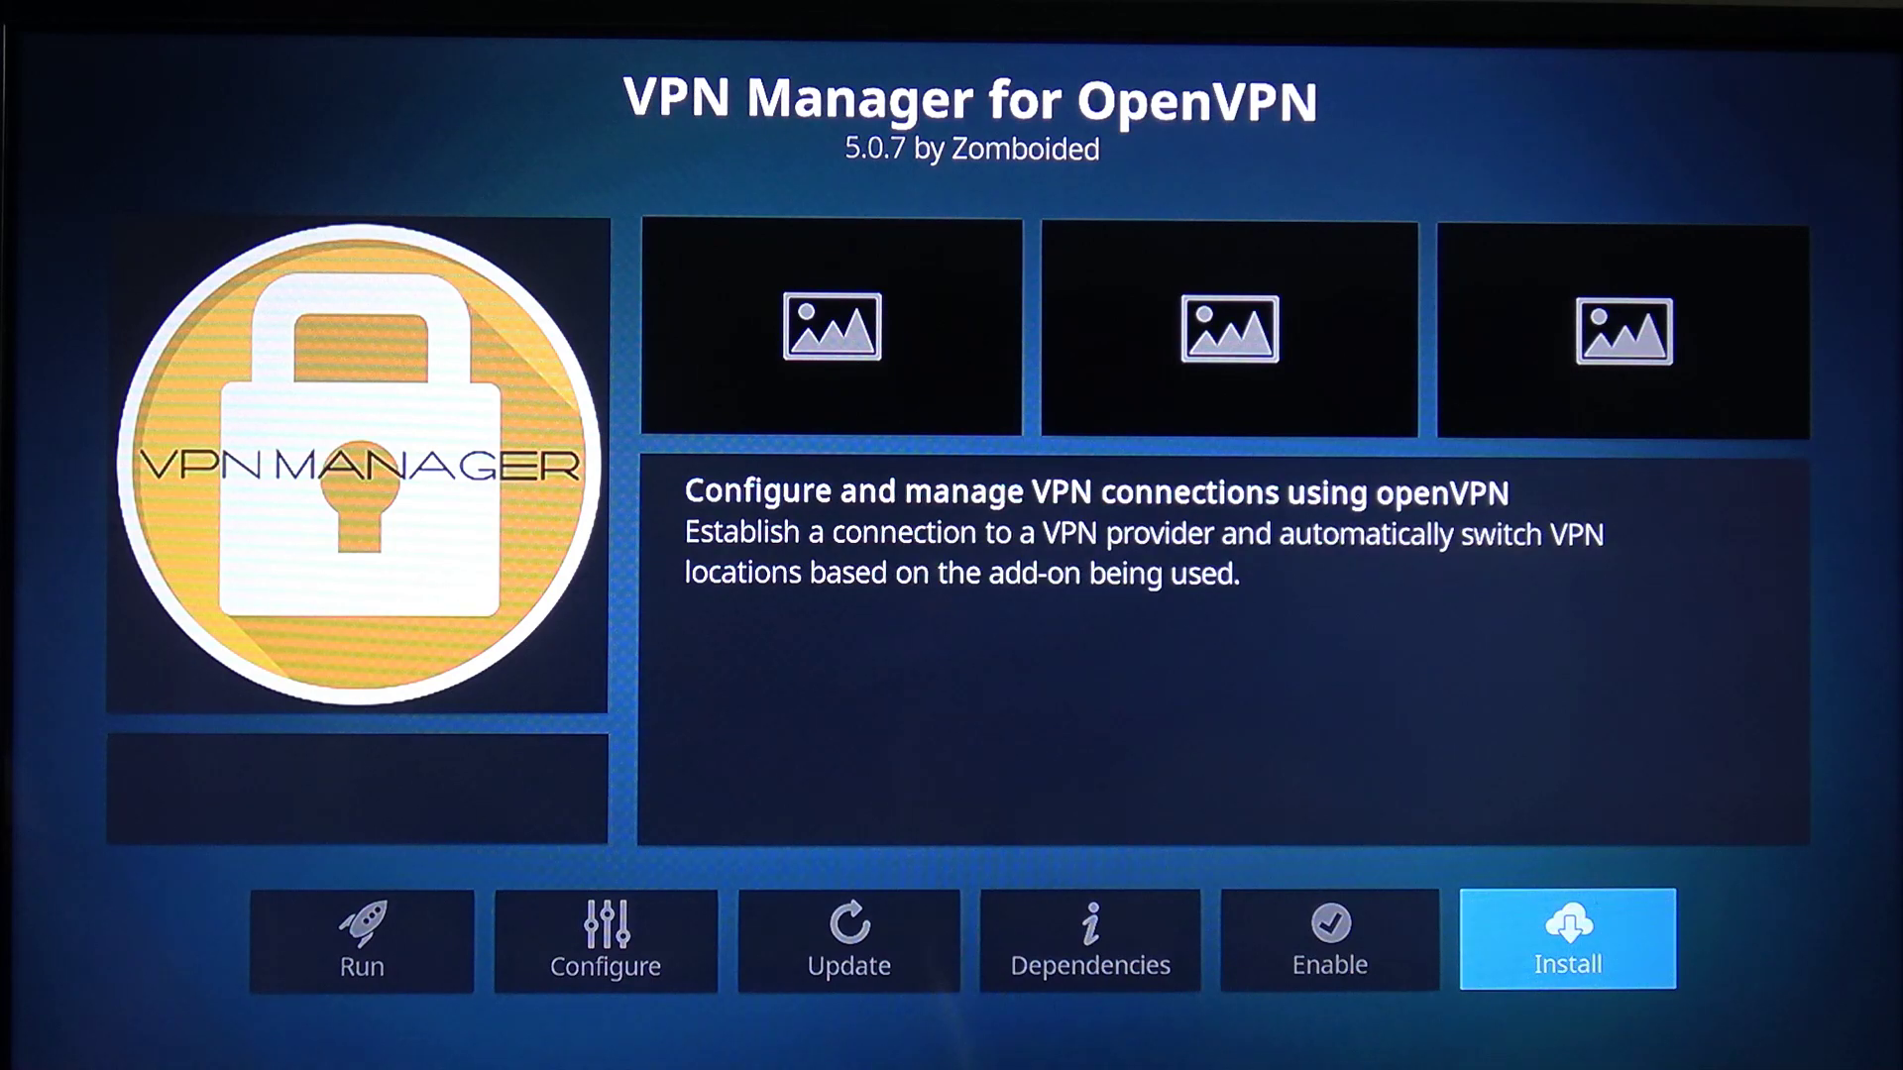
pyautogui.press('Return')
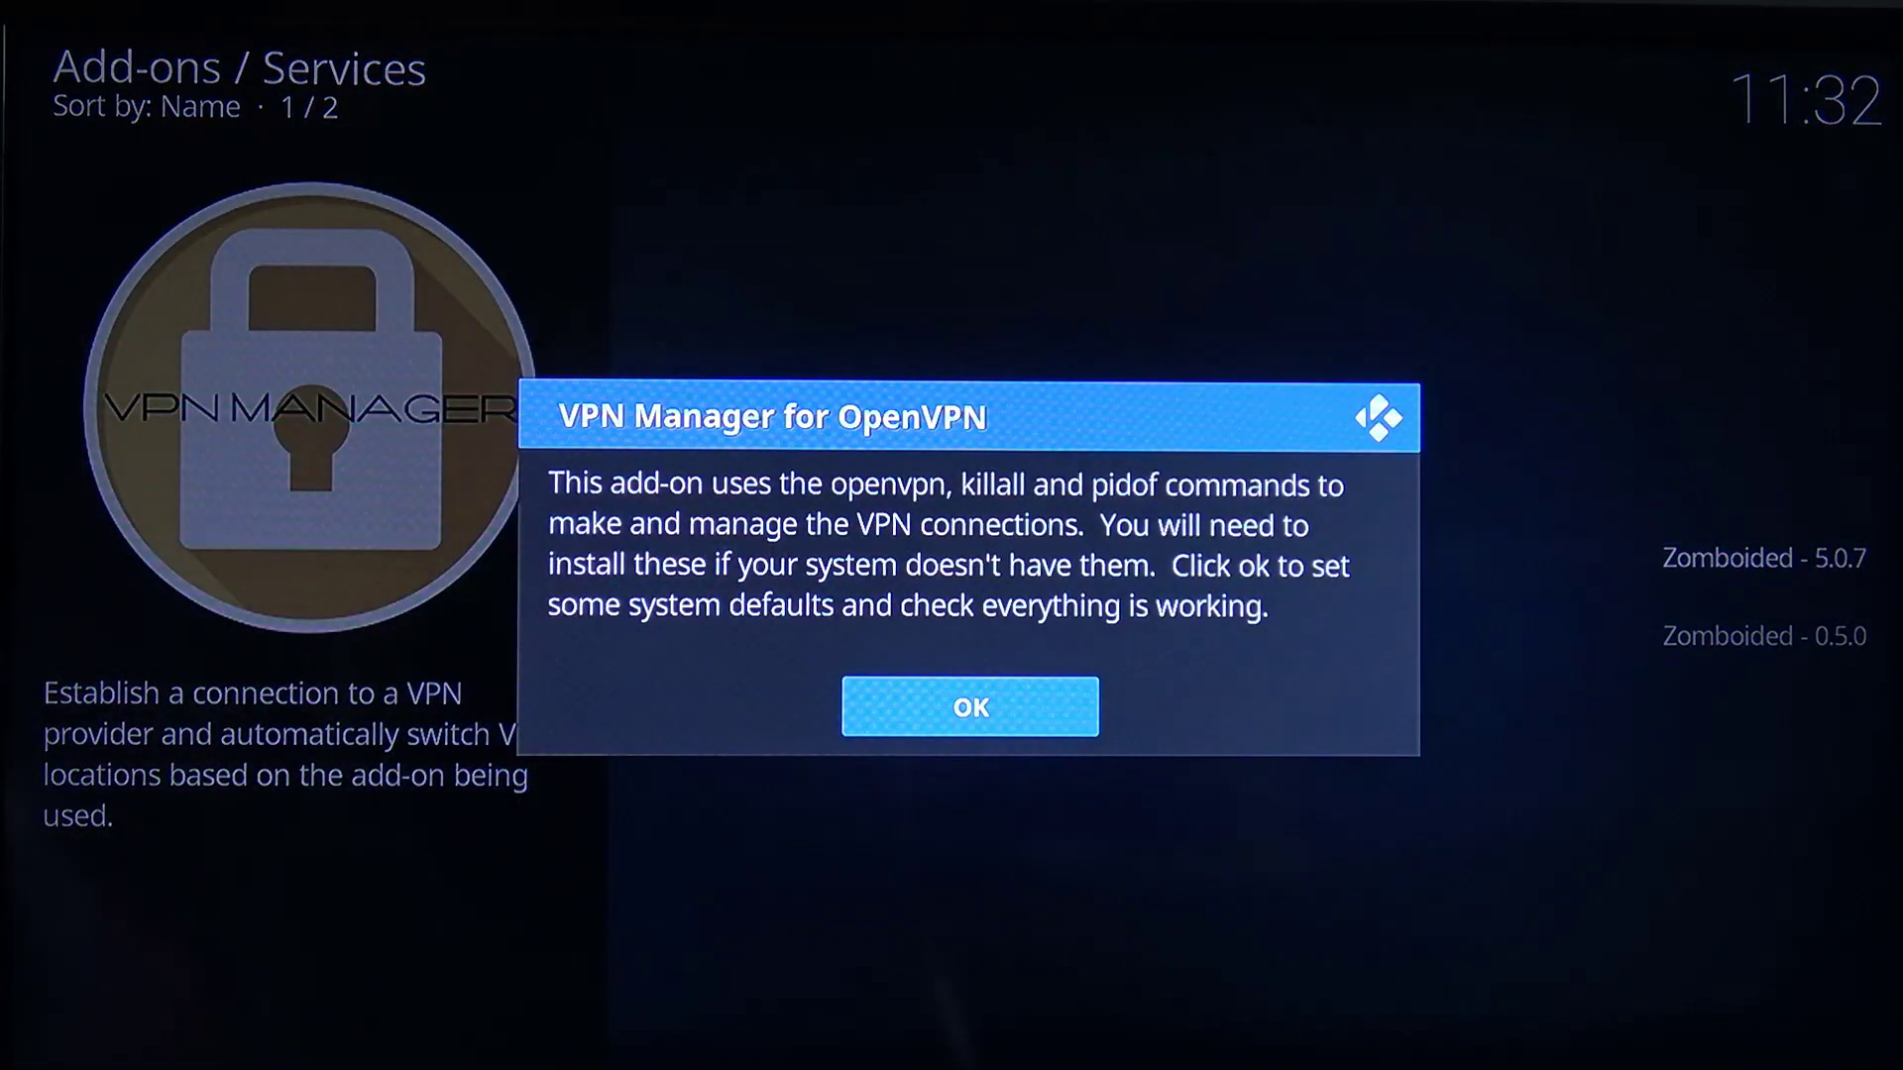
# Acknowledge the VPN Manager setup notice and choose CyberGhost as the VPN provider
pyautogui.press('Return')
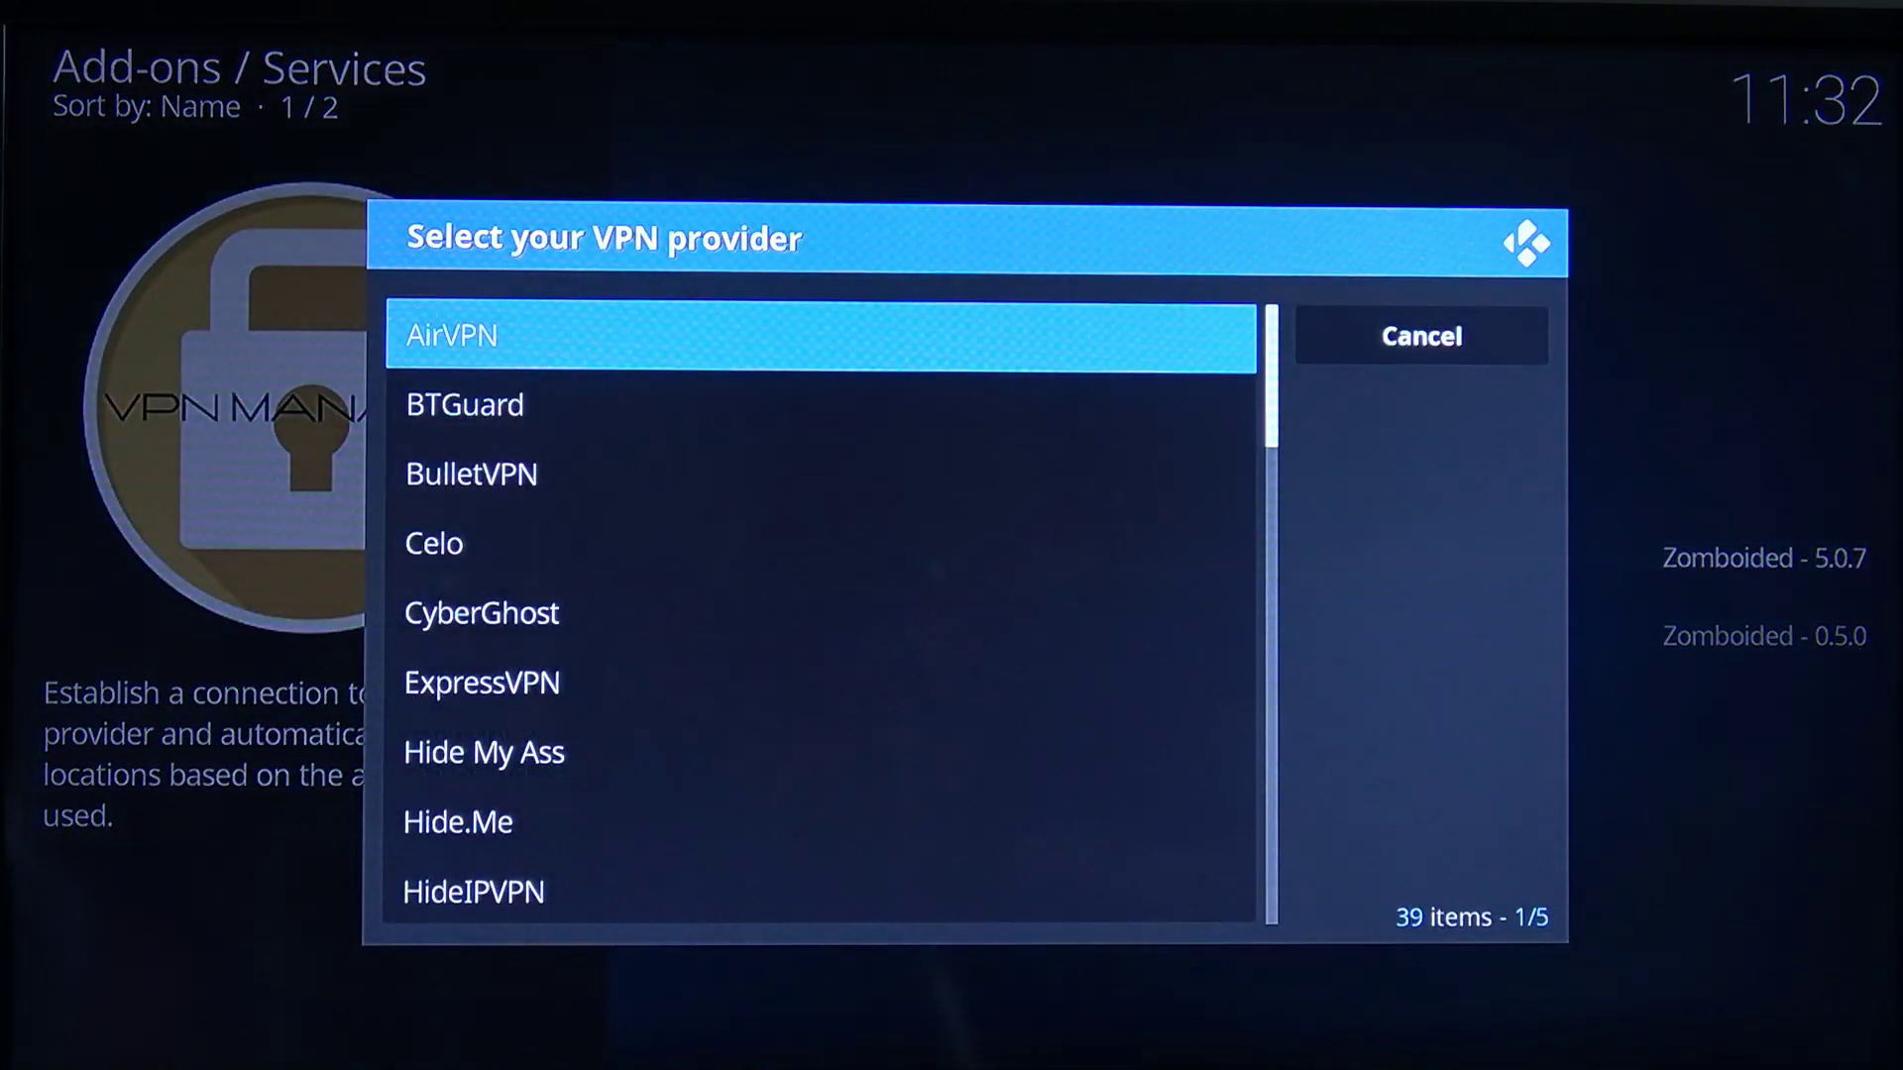
pyautogui.press('Down')
pyautogui.press('Down')
pyautogui.press('Down')
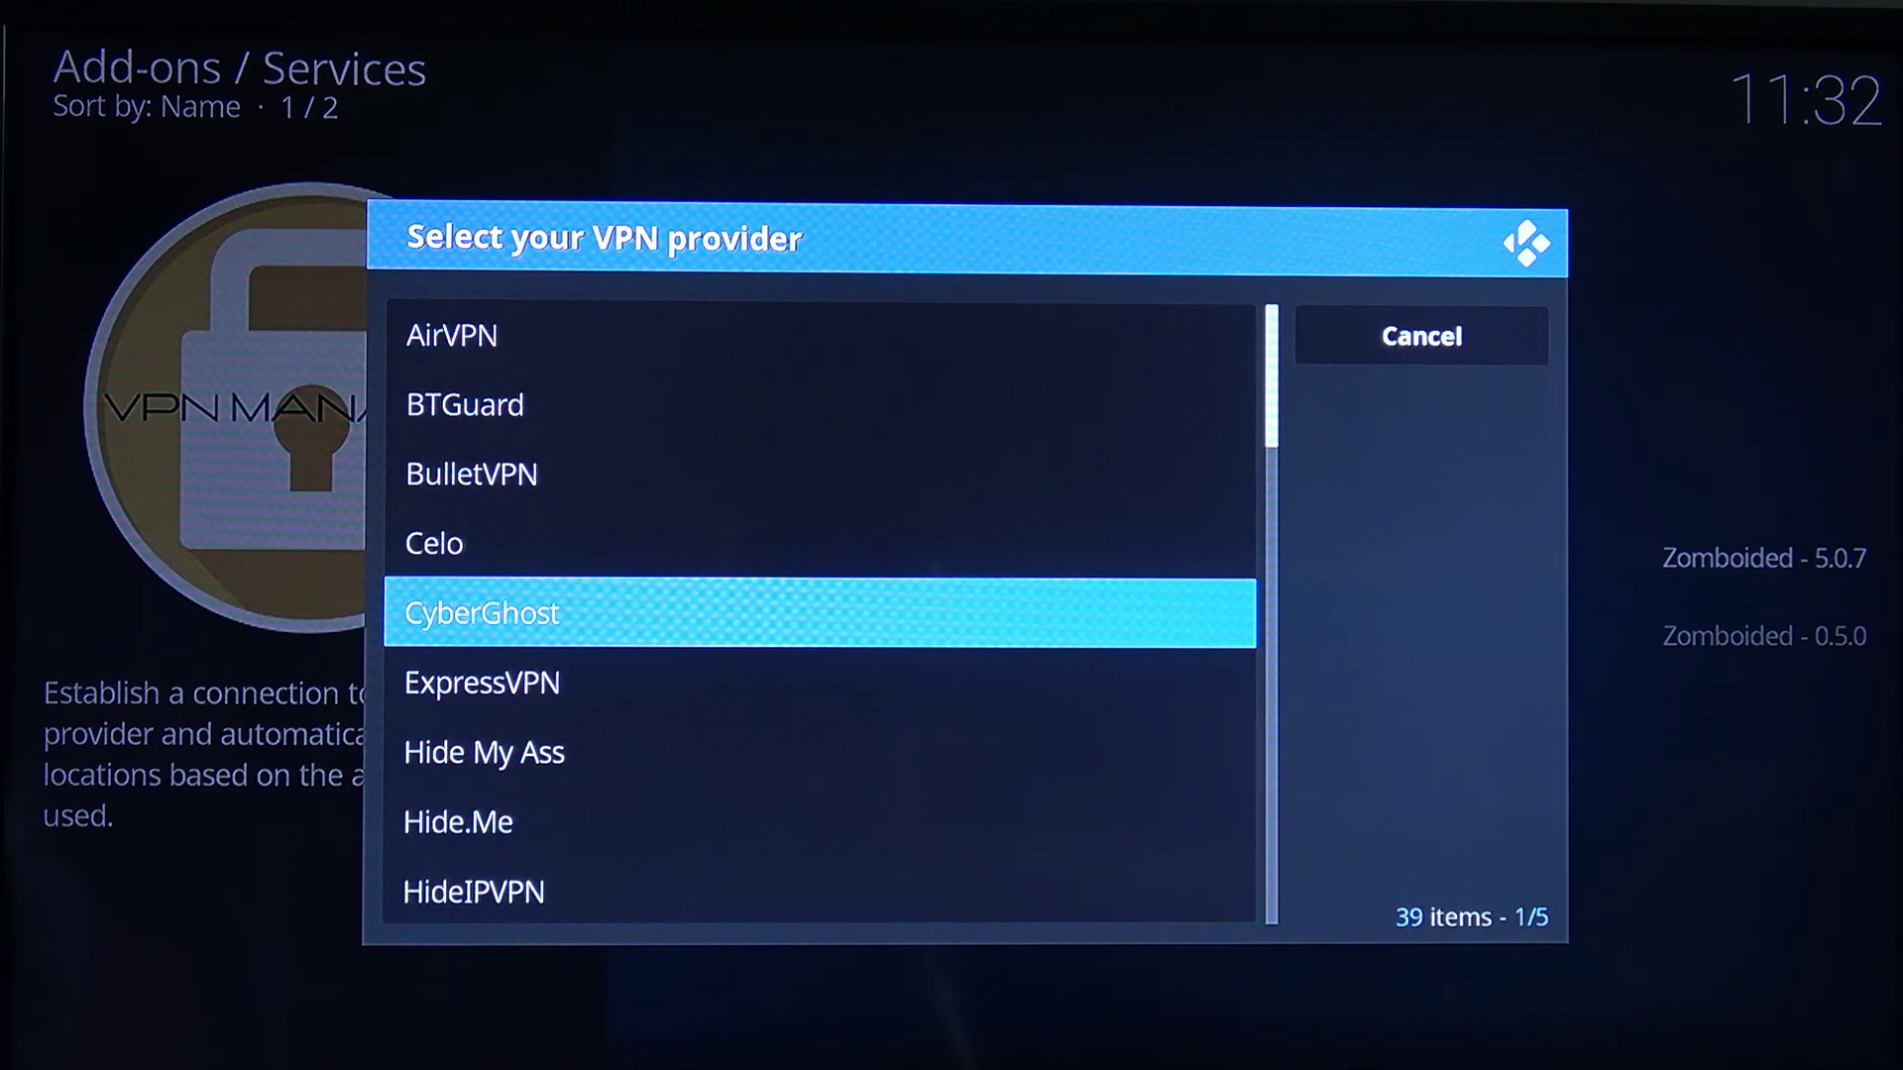
pyautogui.press('Return')
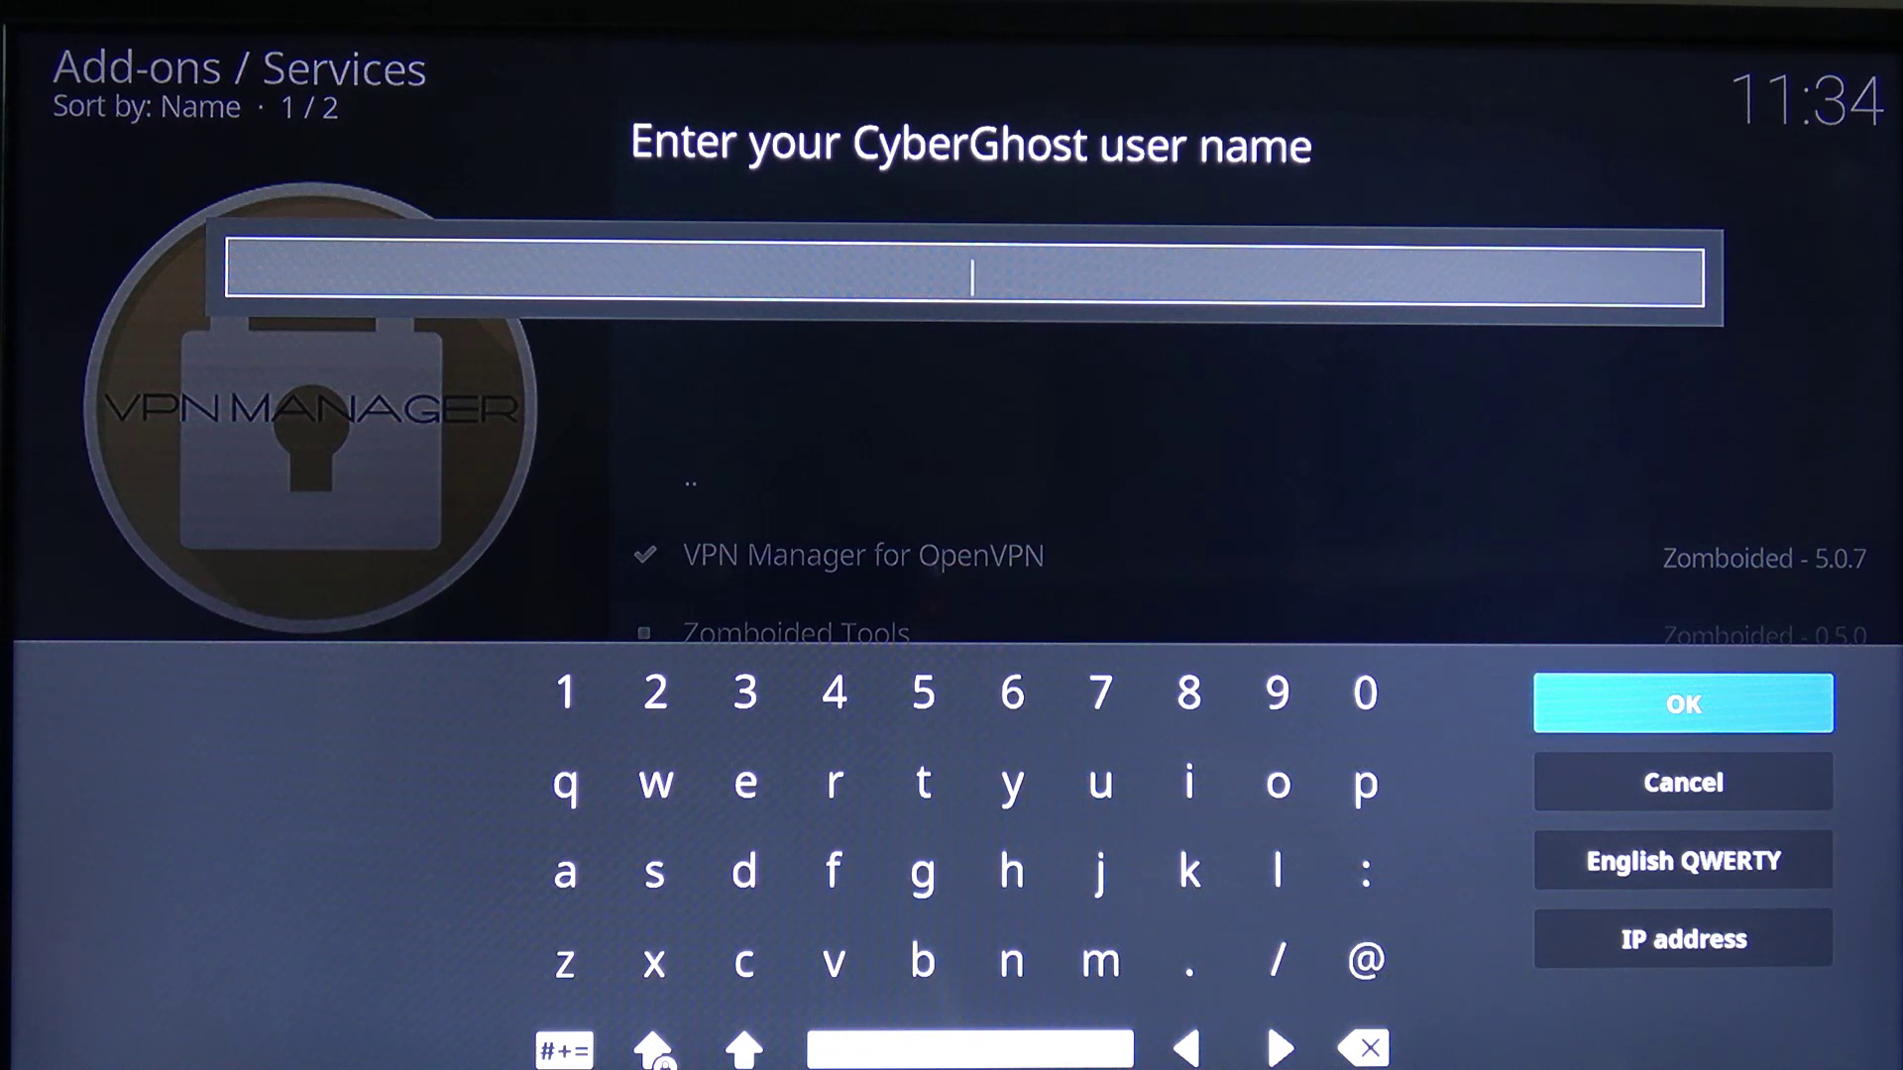
# Enter the CyberGhost account user name, then the account password, on the on-screen keyboard
pyautogui.write('31')
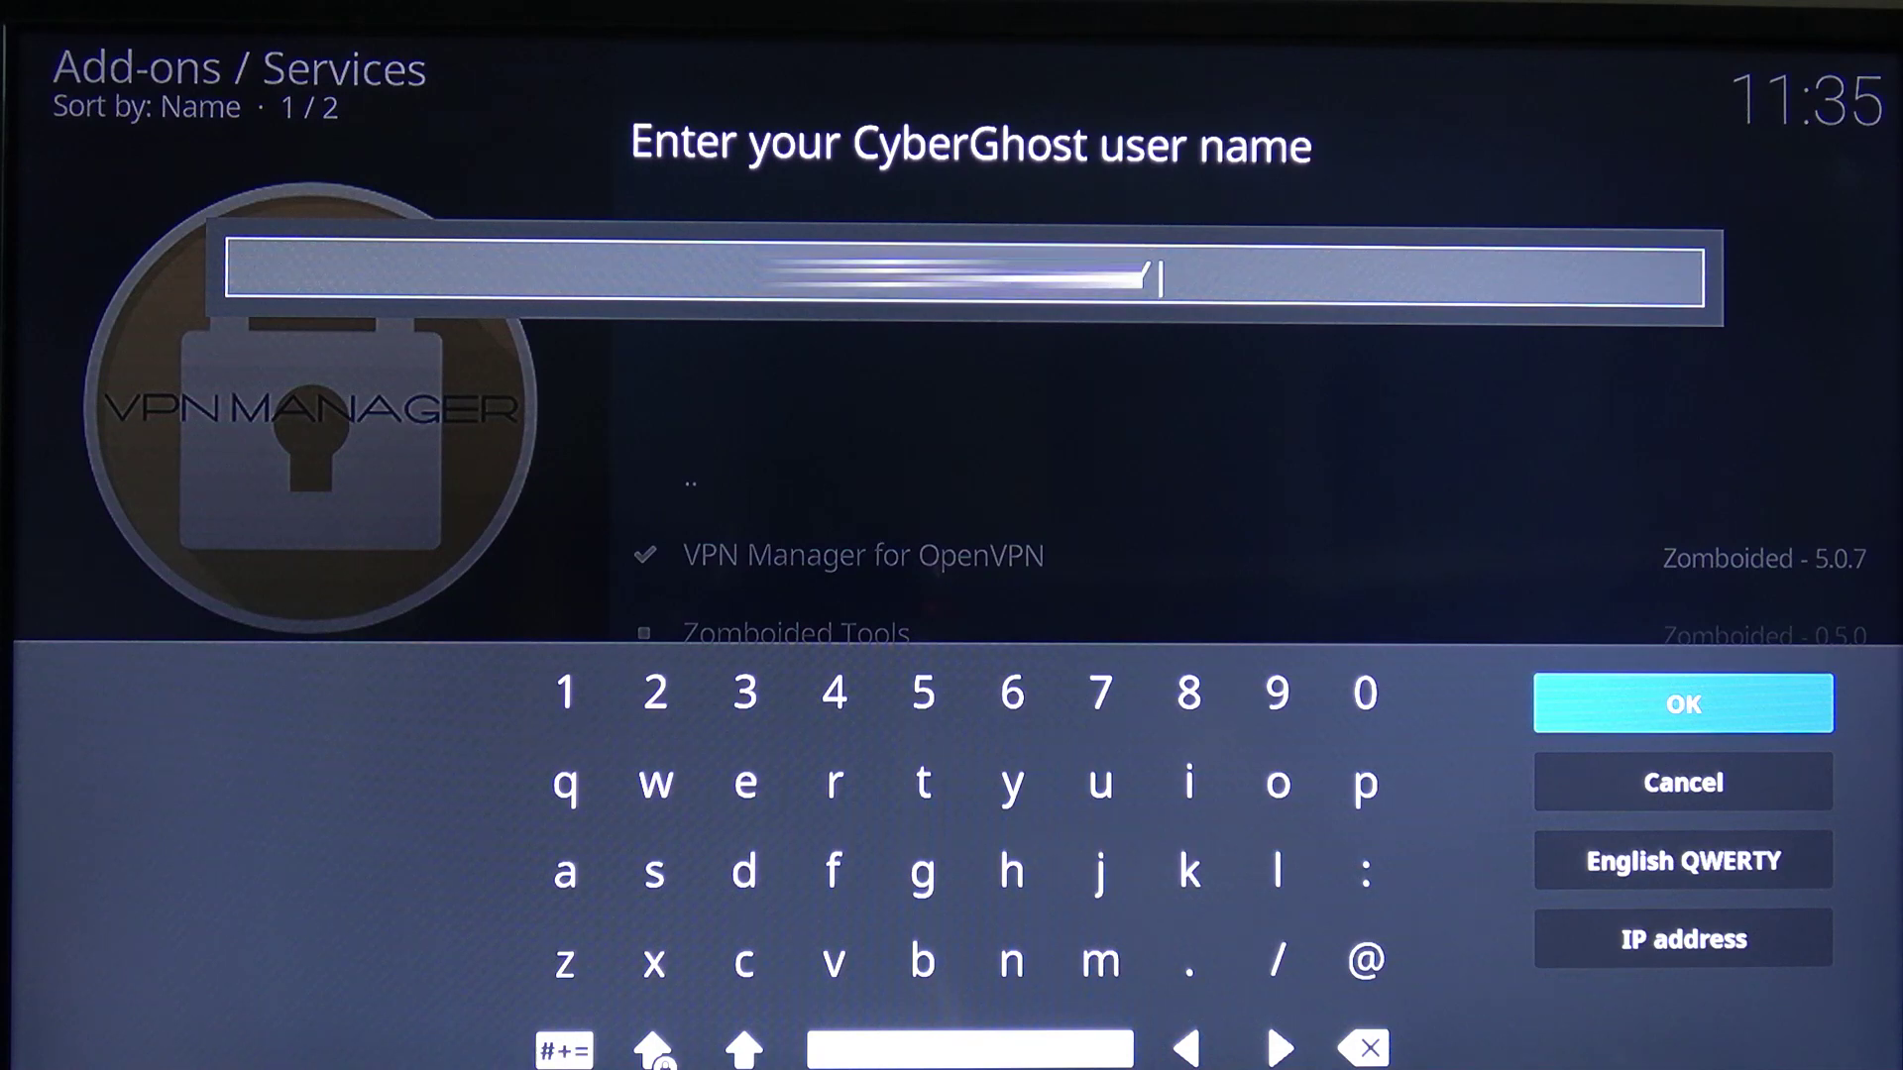
pyautogui.write('w')
pyautogui.press('Return')
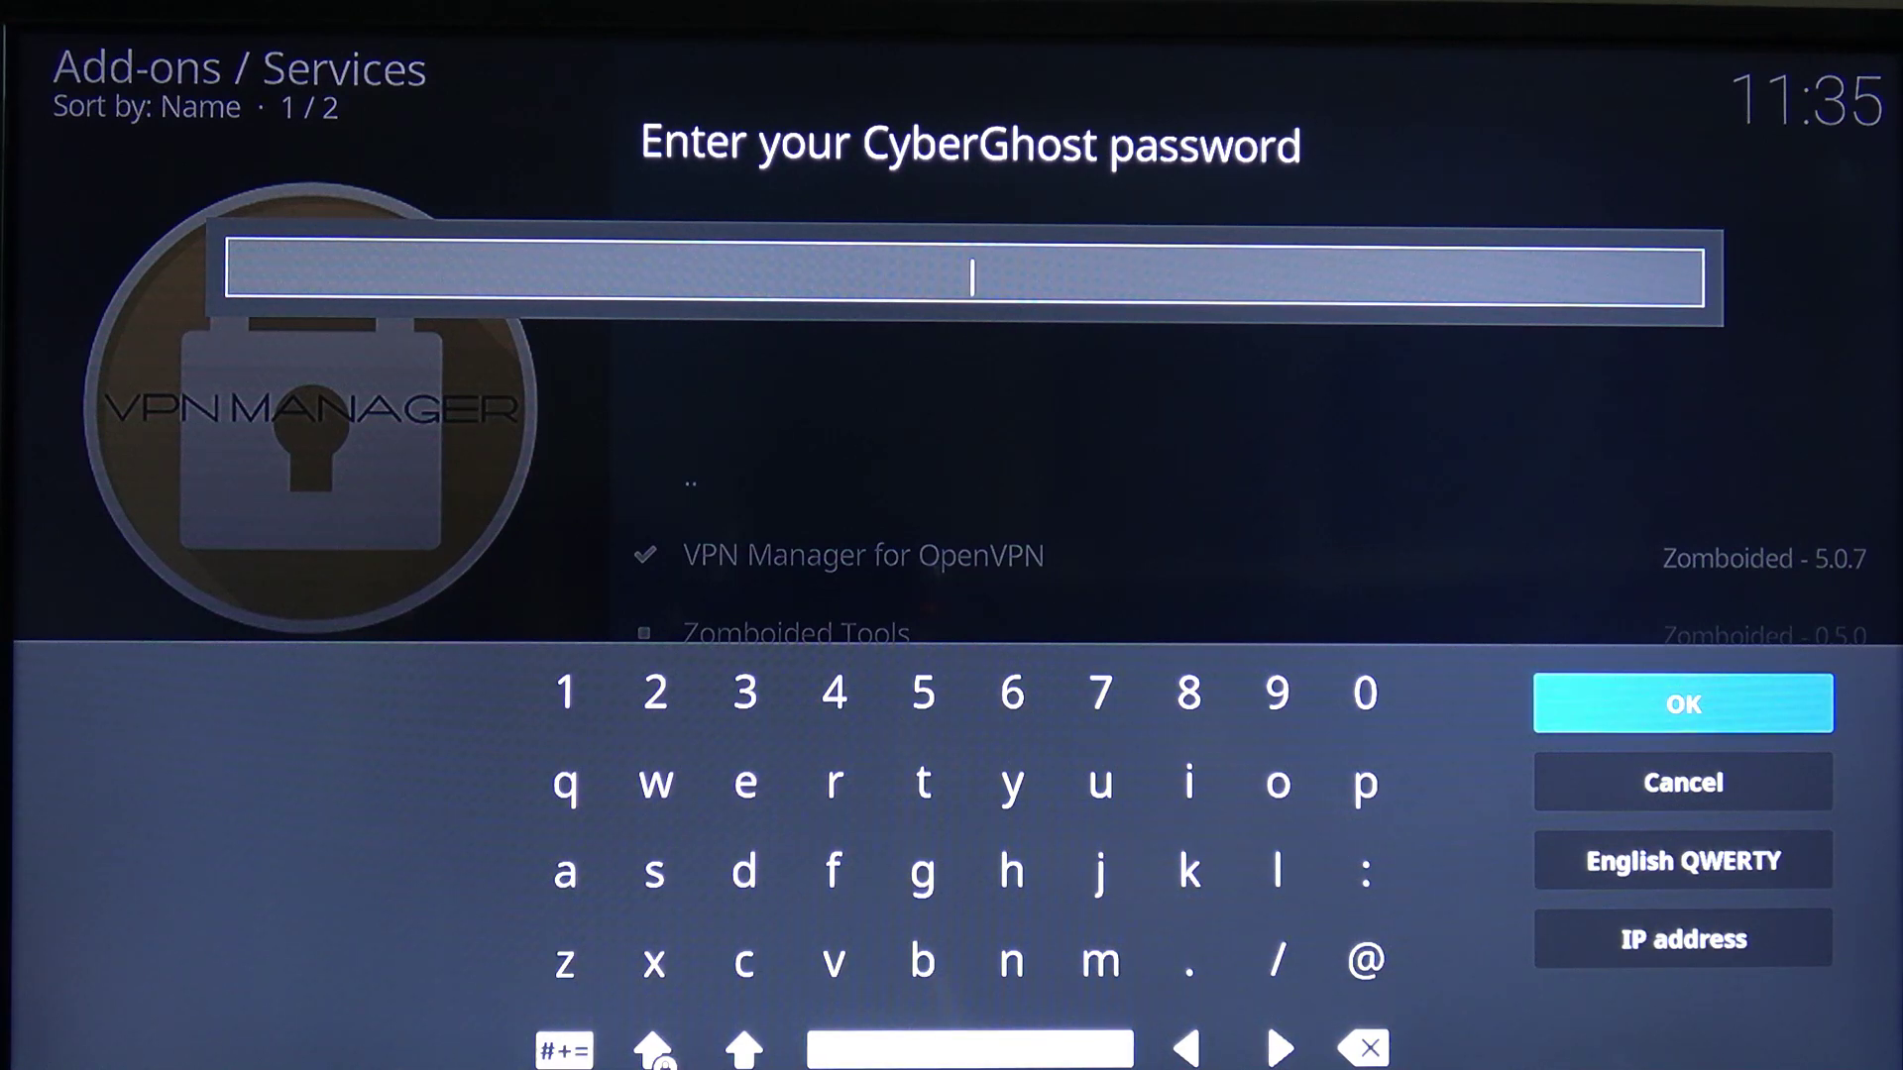
pyautogui.write('********')
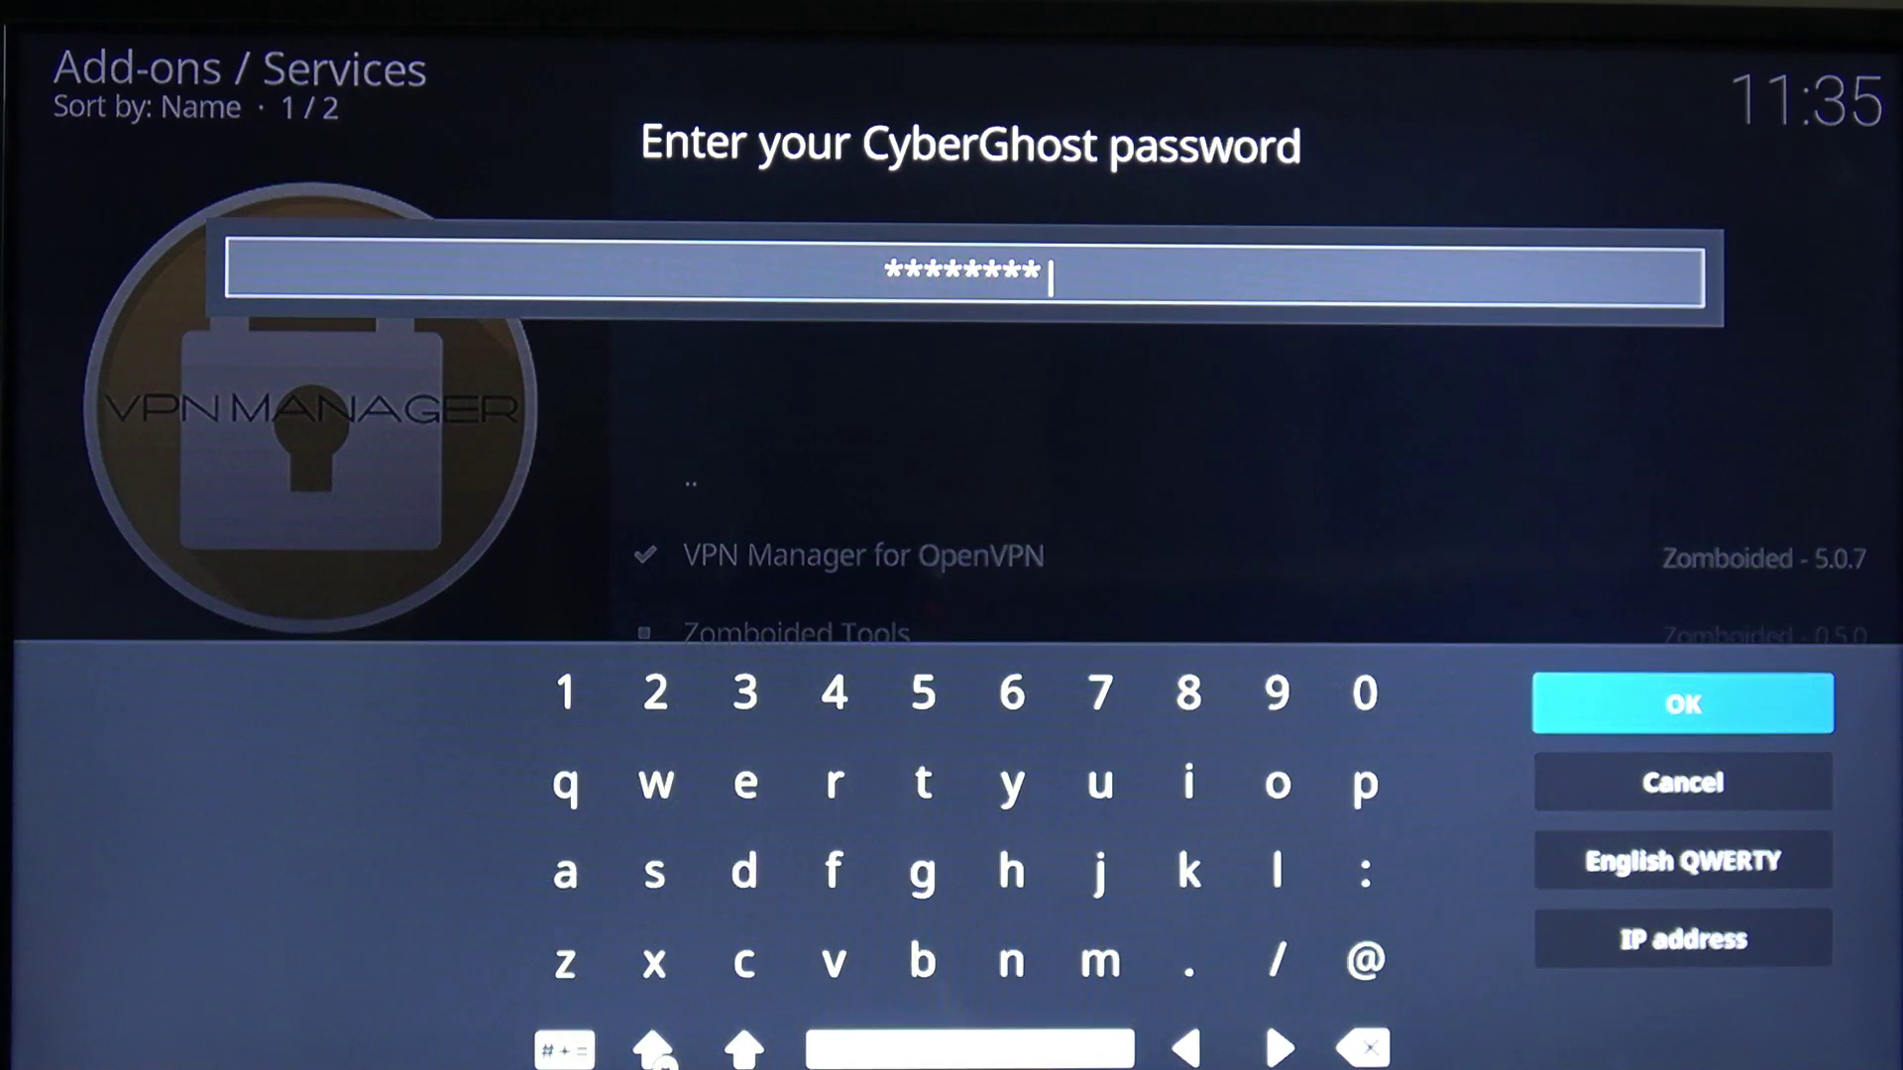
pyautogui.write('**')
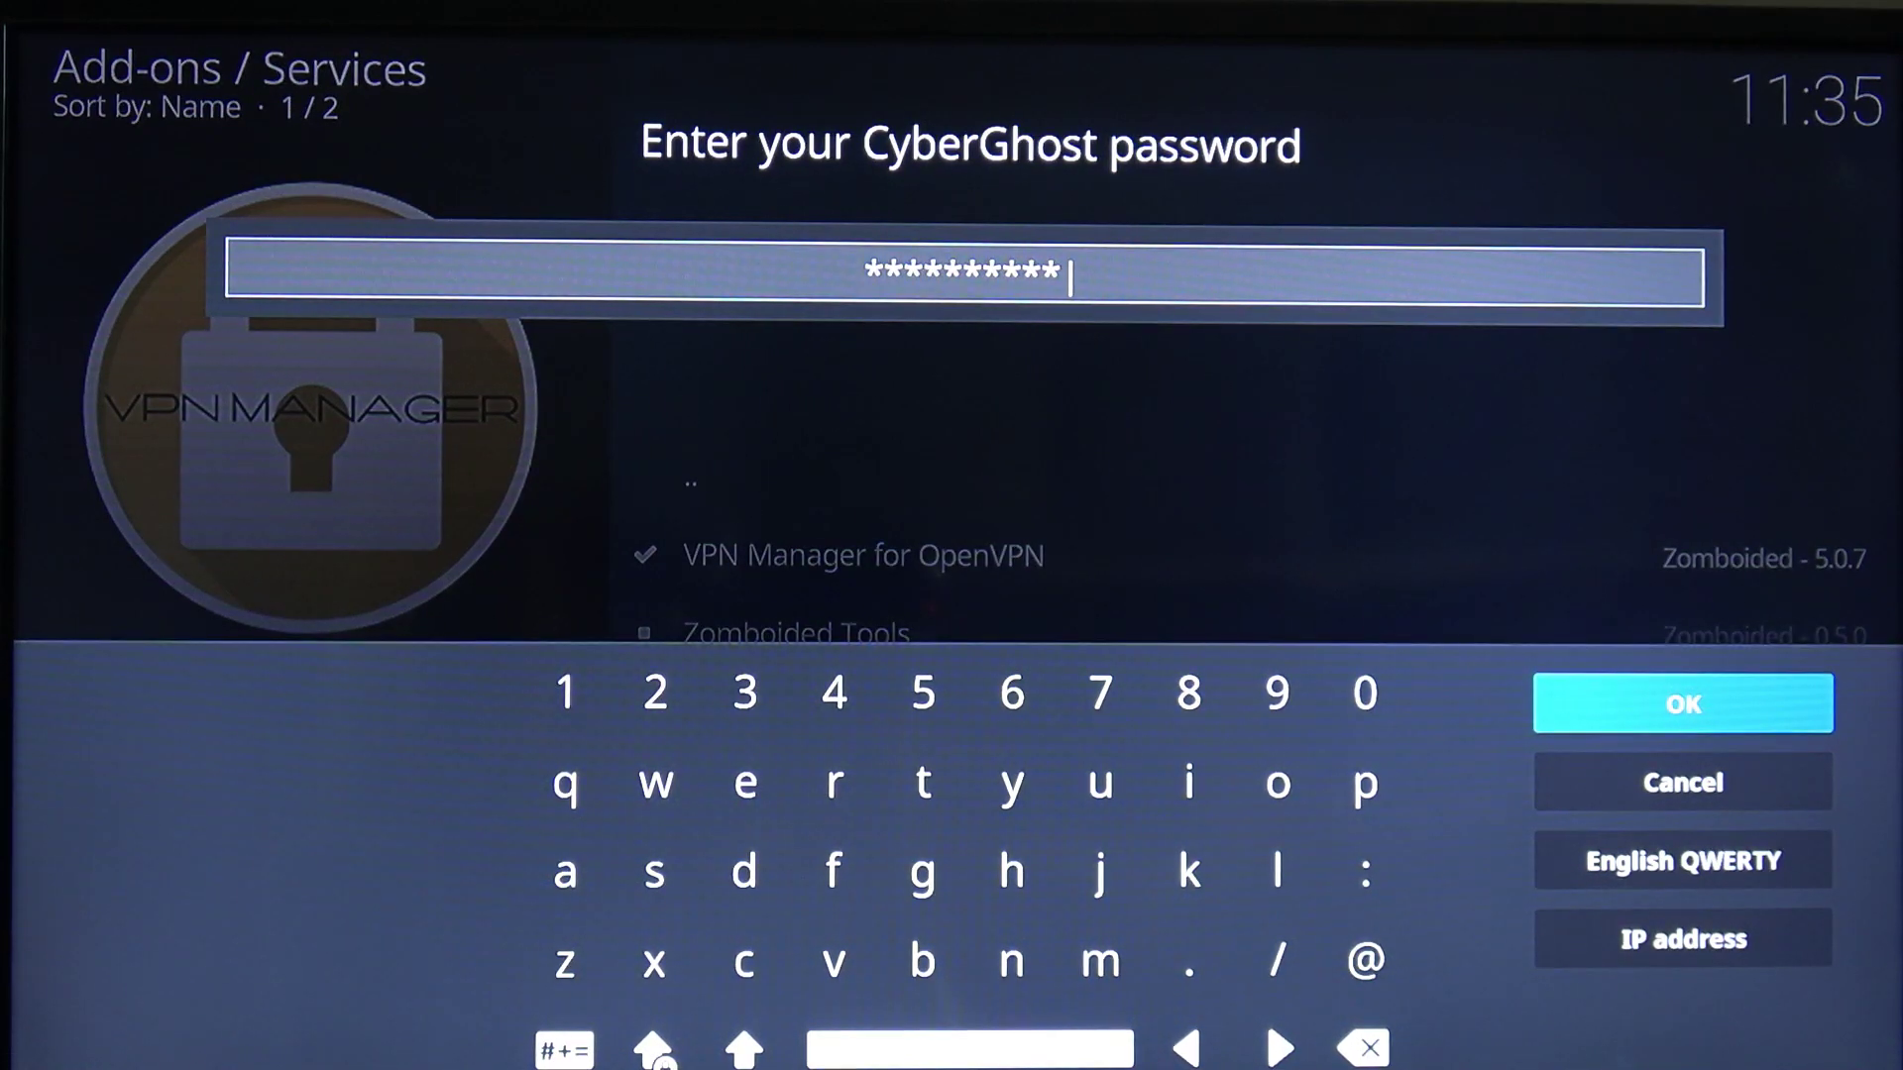
pyautogui.press('Return')
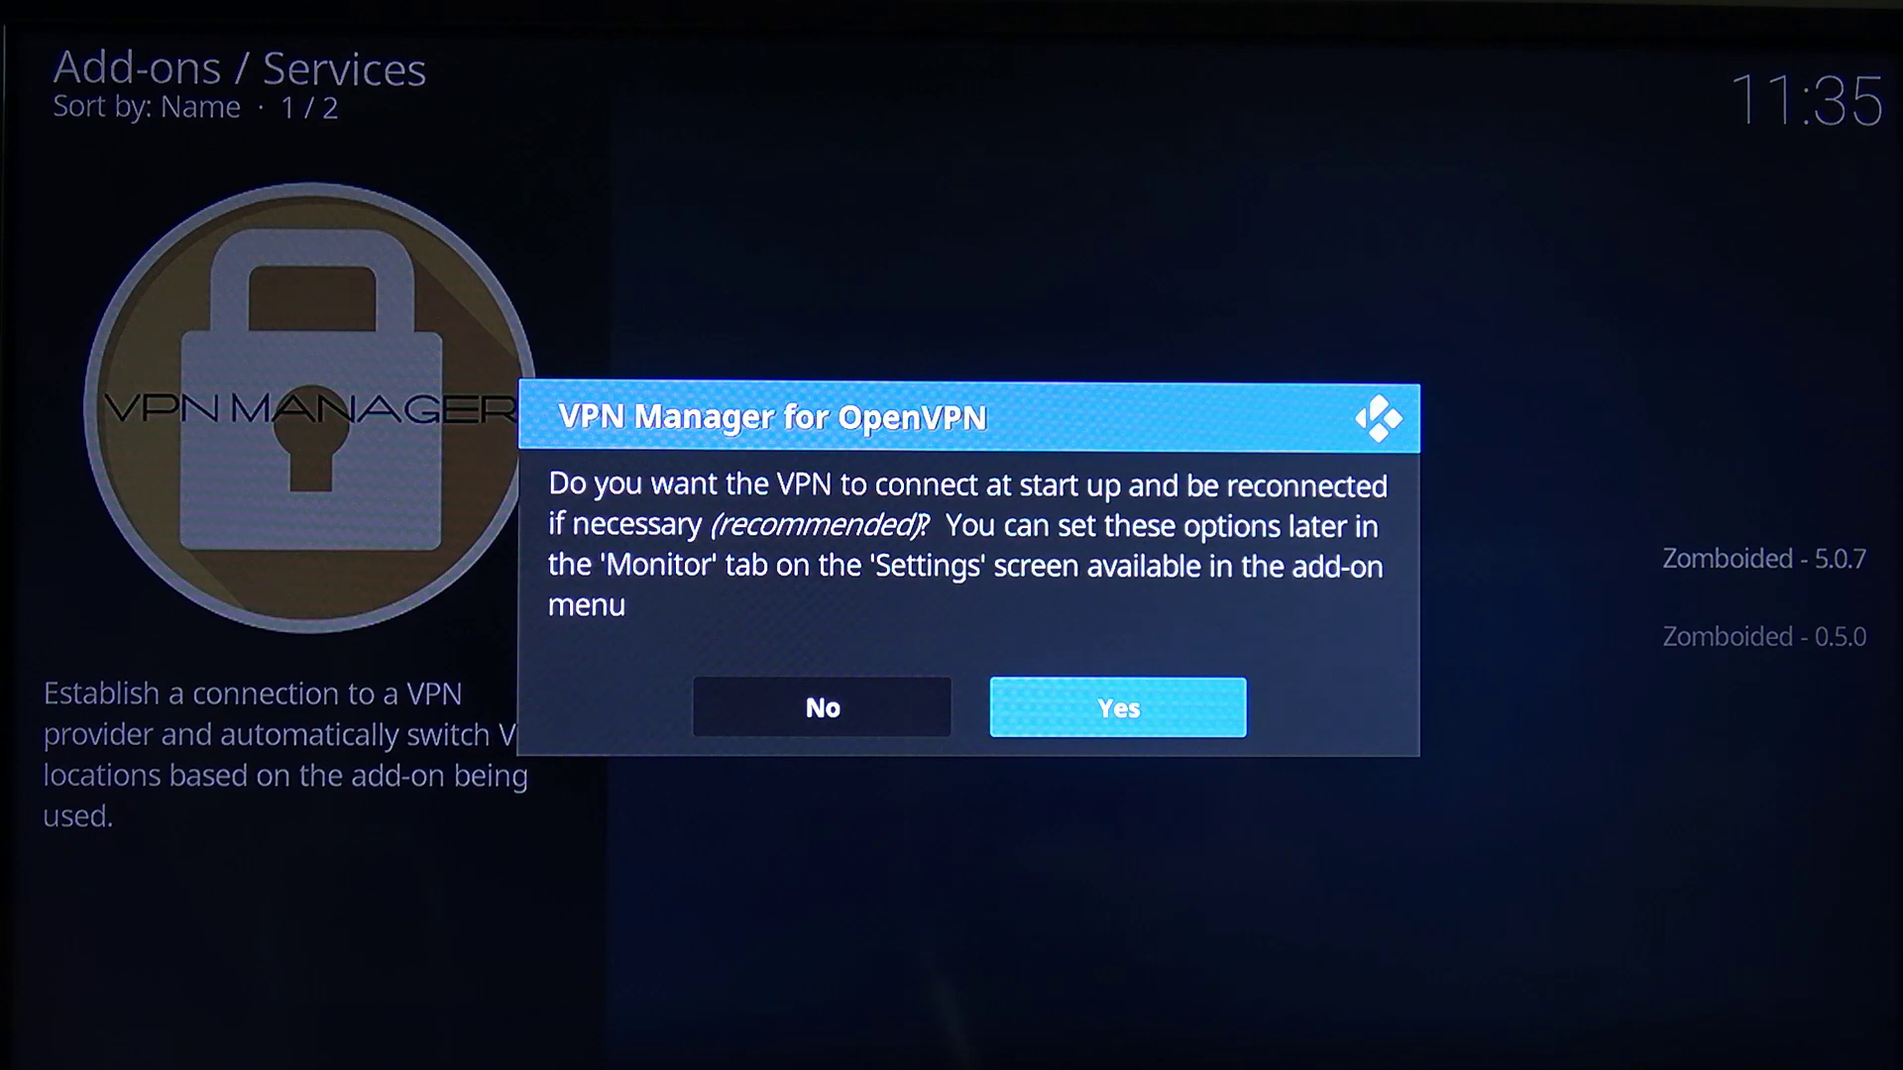
# Agree to connect at start-up and choose the Premium and Premium Plus Account profile
pyautogui.press('Return')
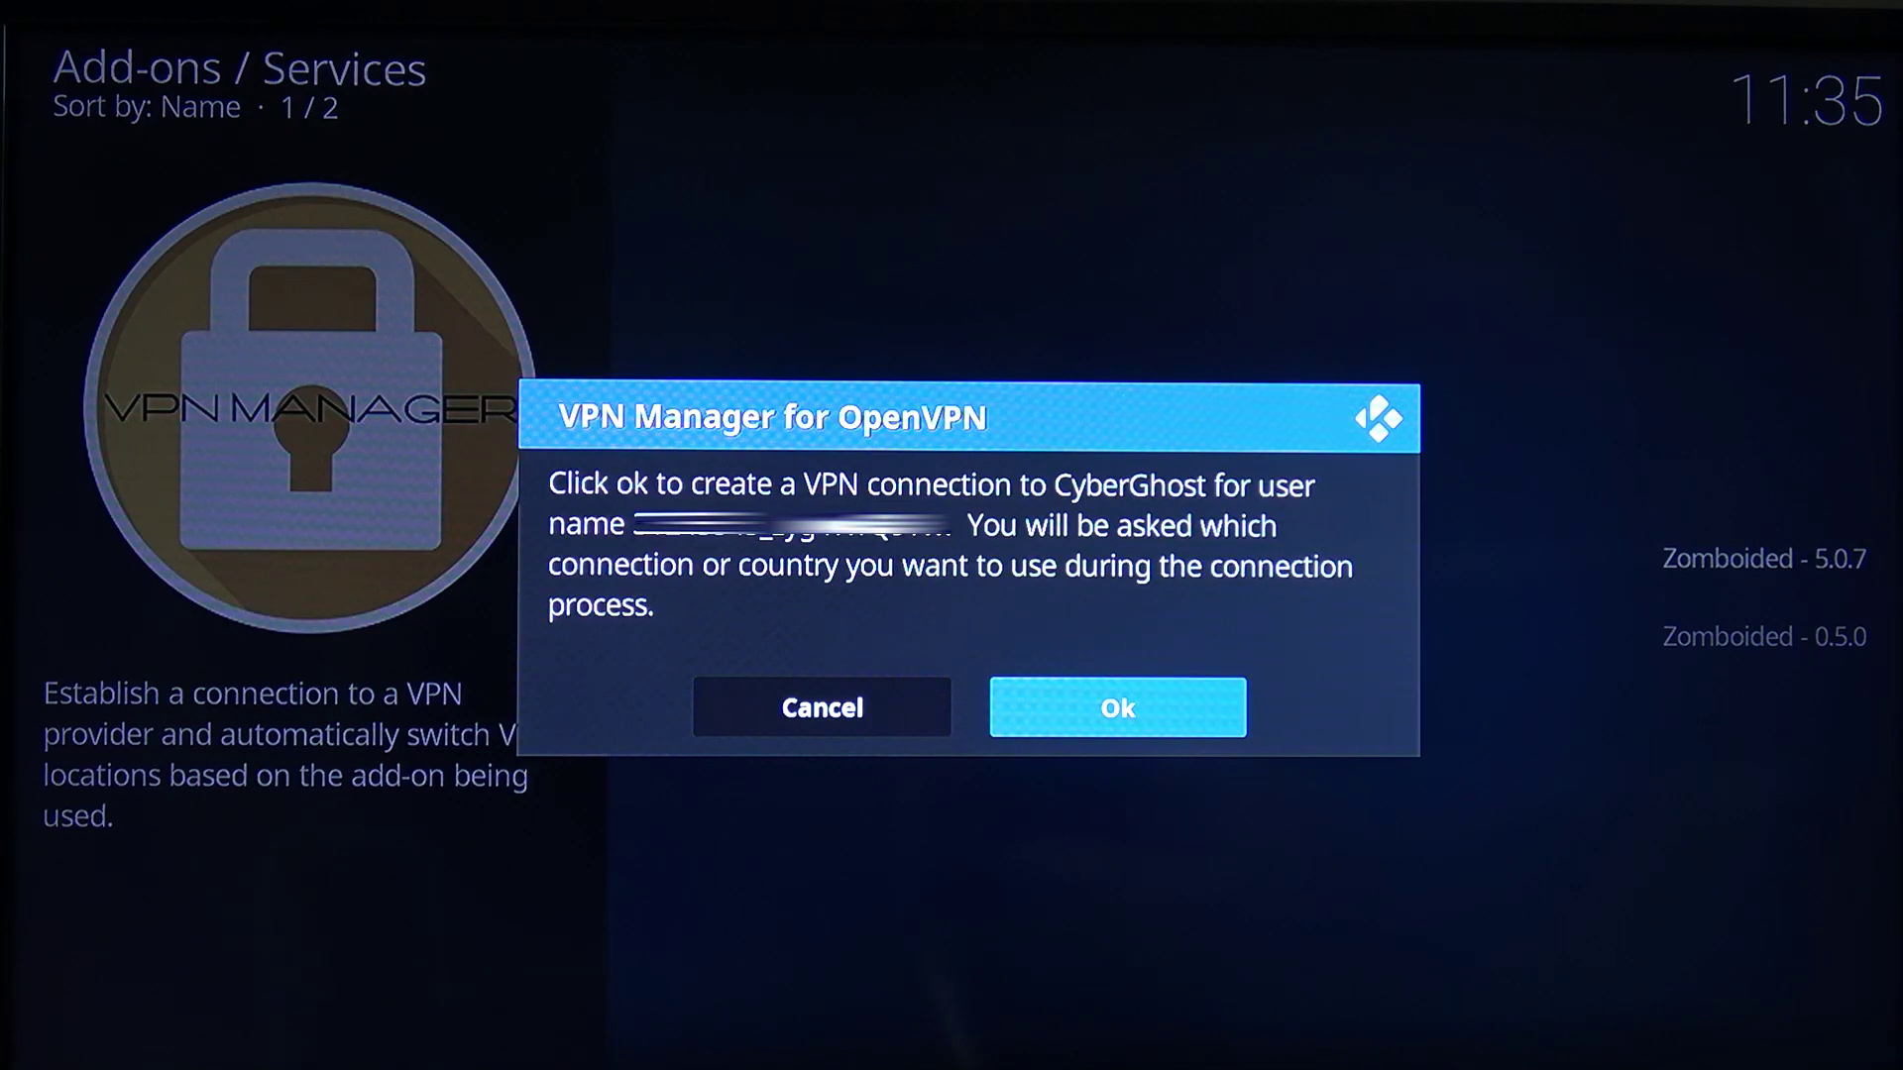
pyautogui.press('Return')
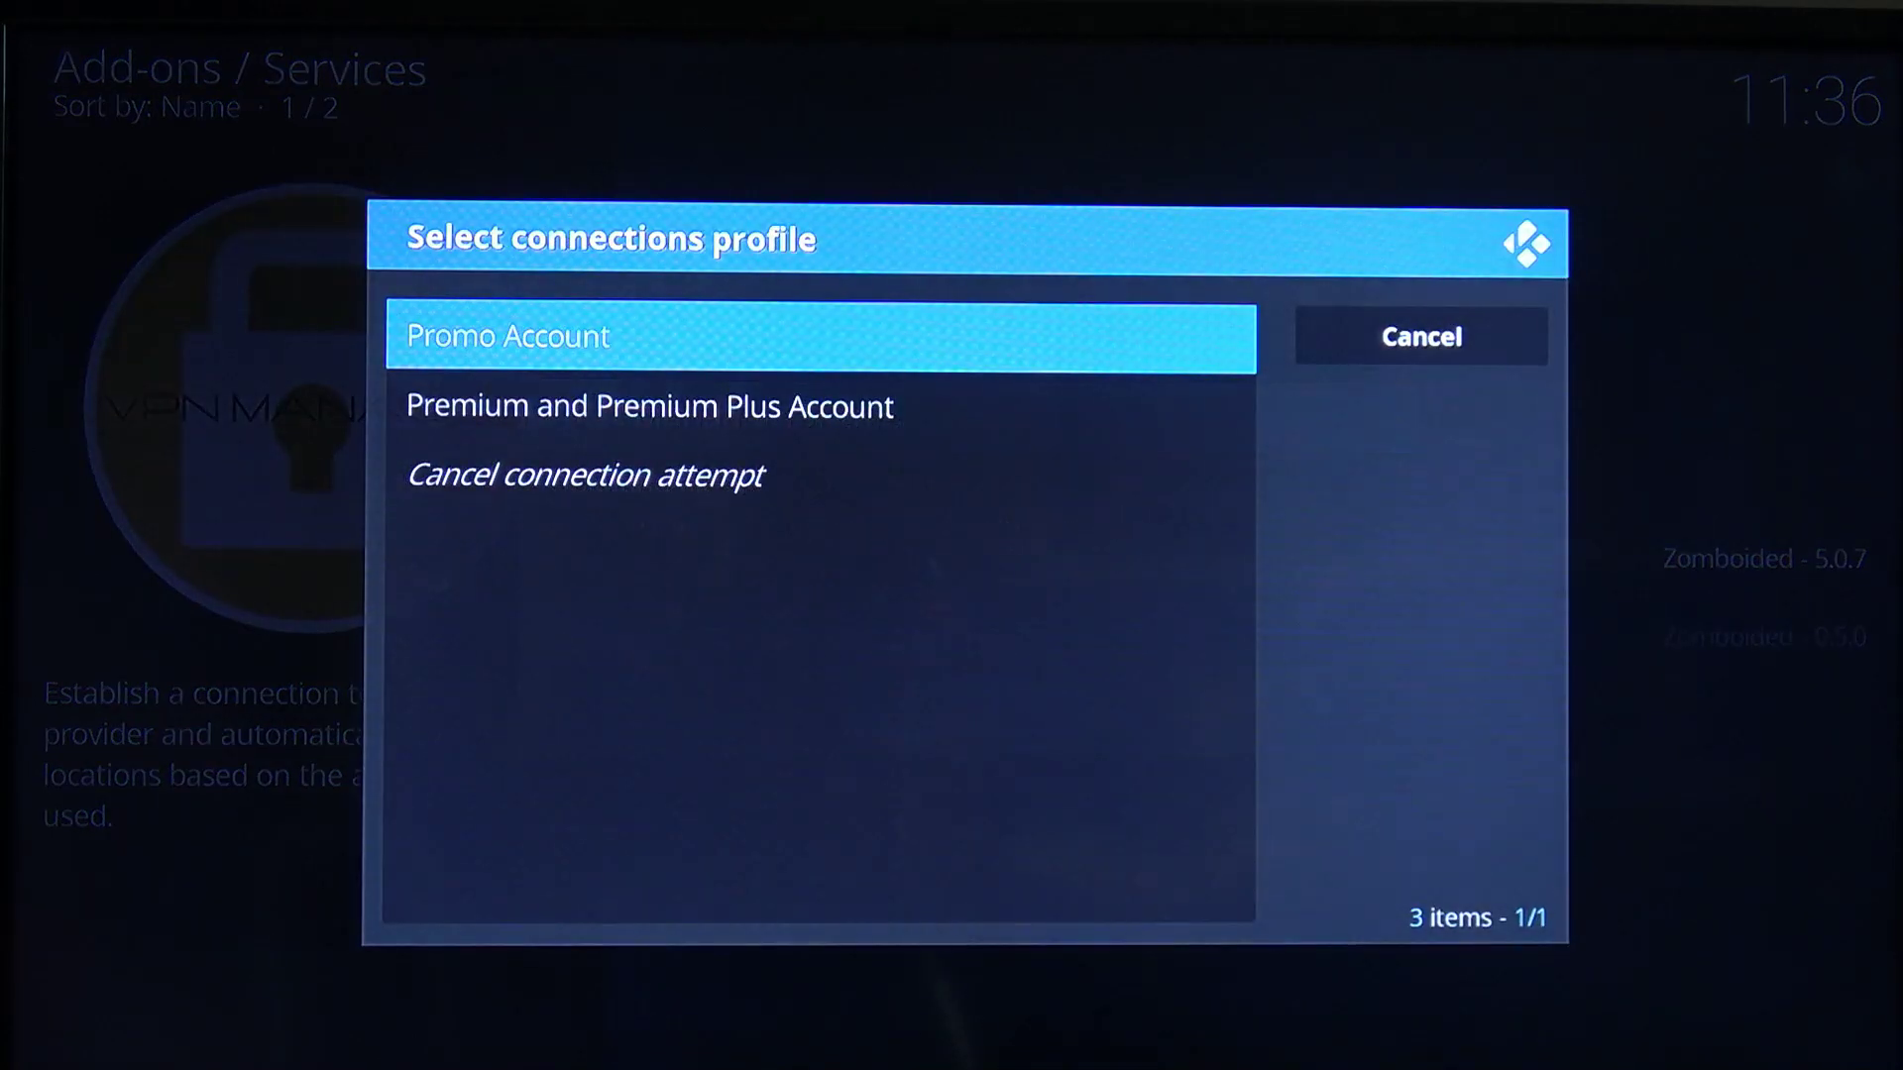
pyautogui.press('Down')
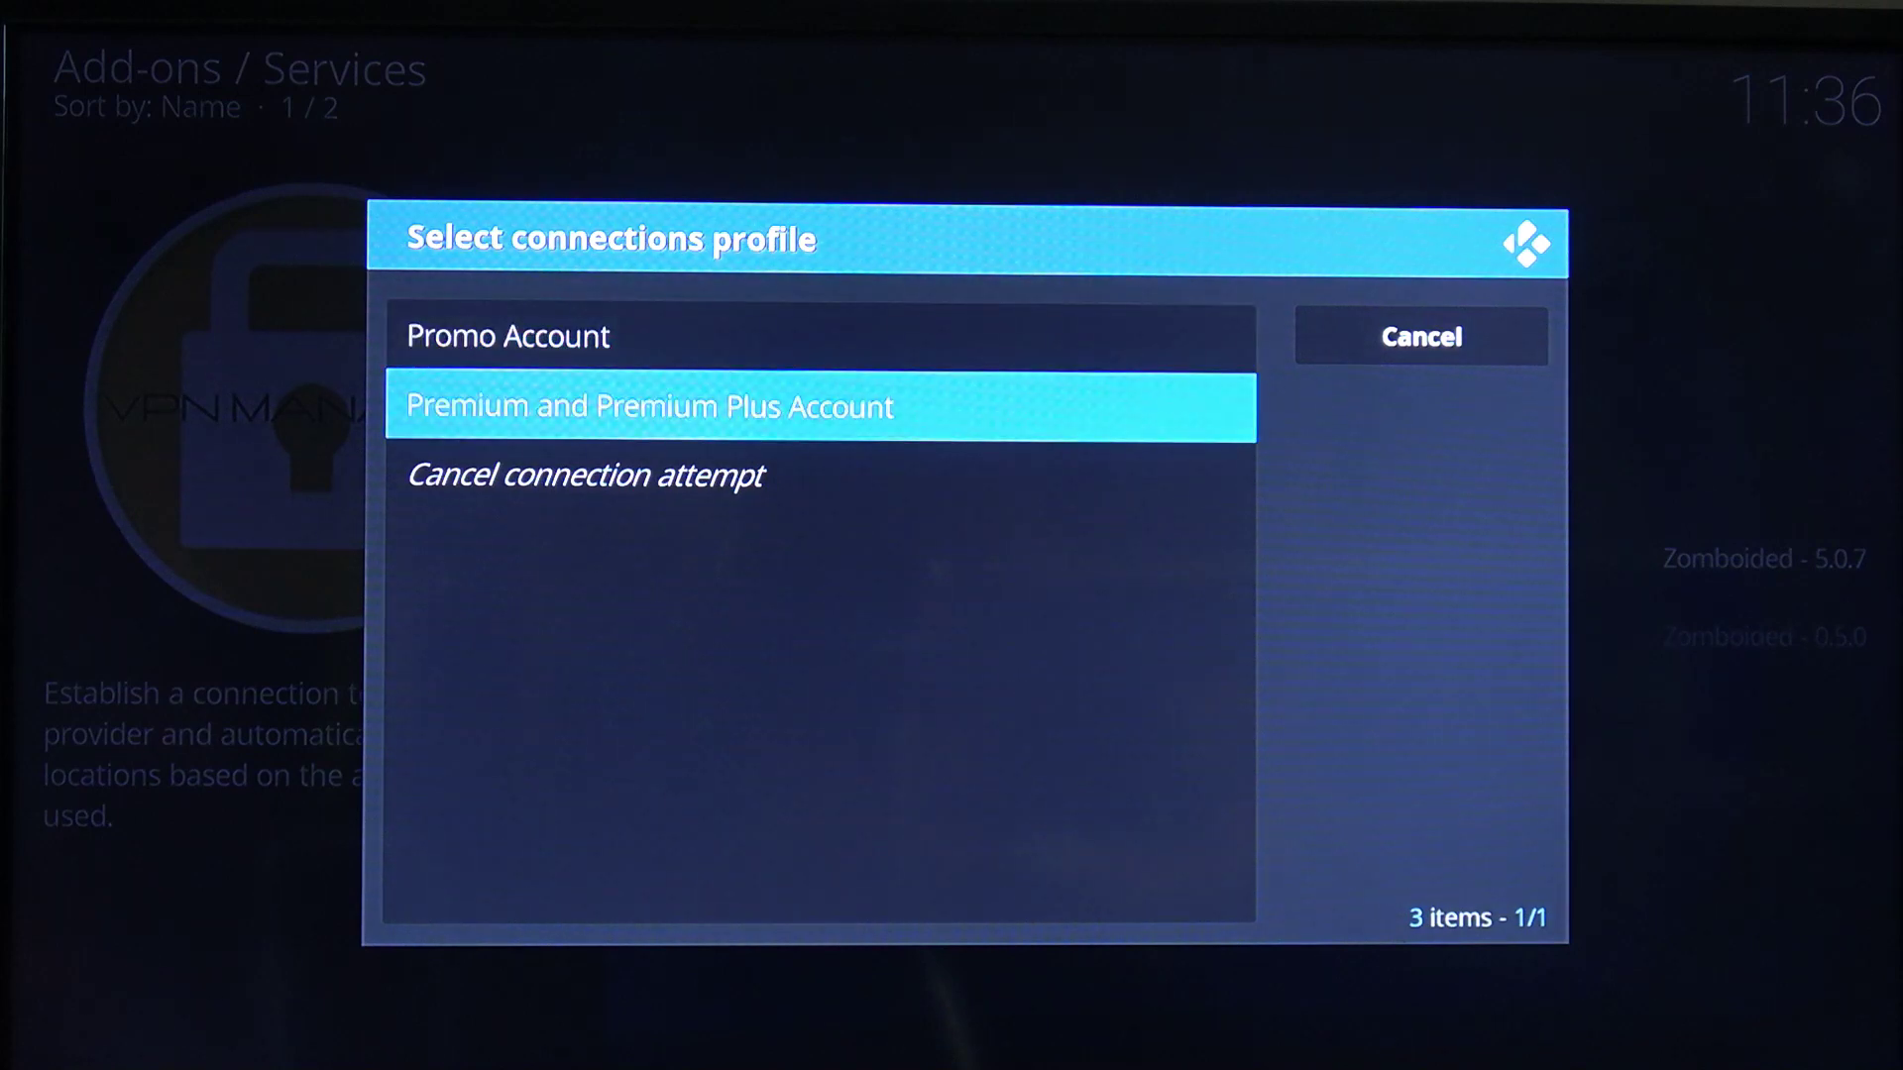
pyautogui.press('Return')
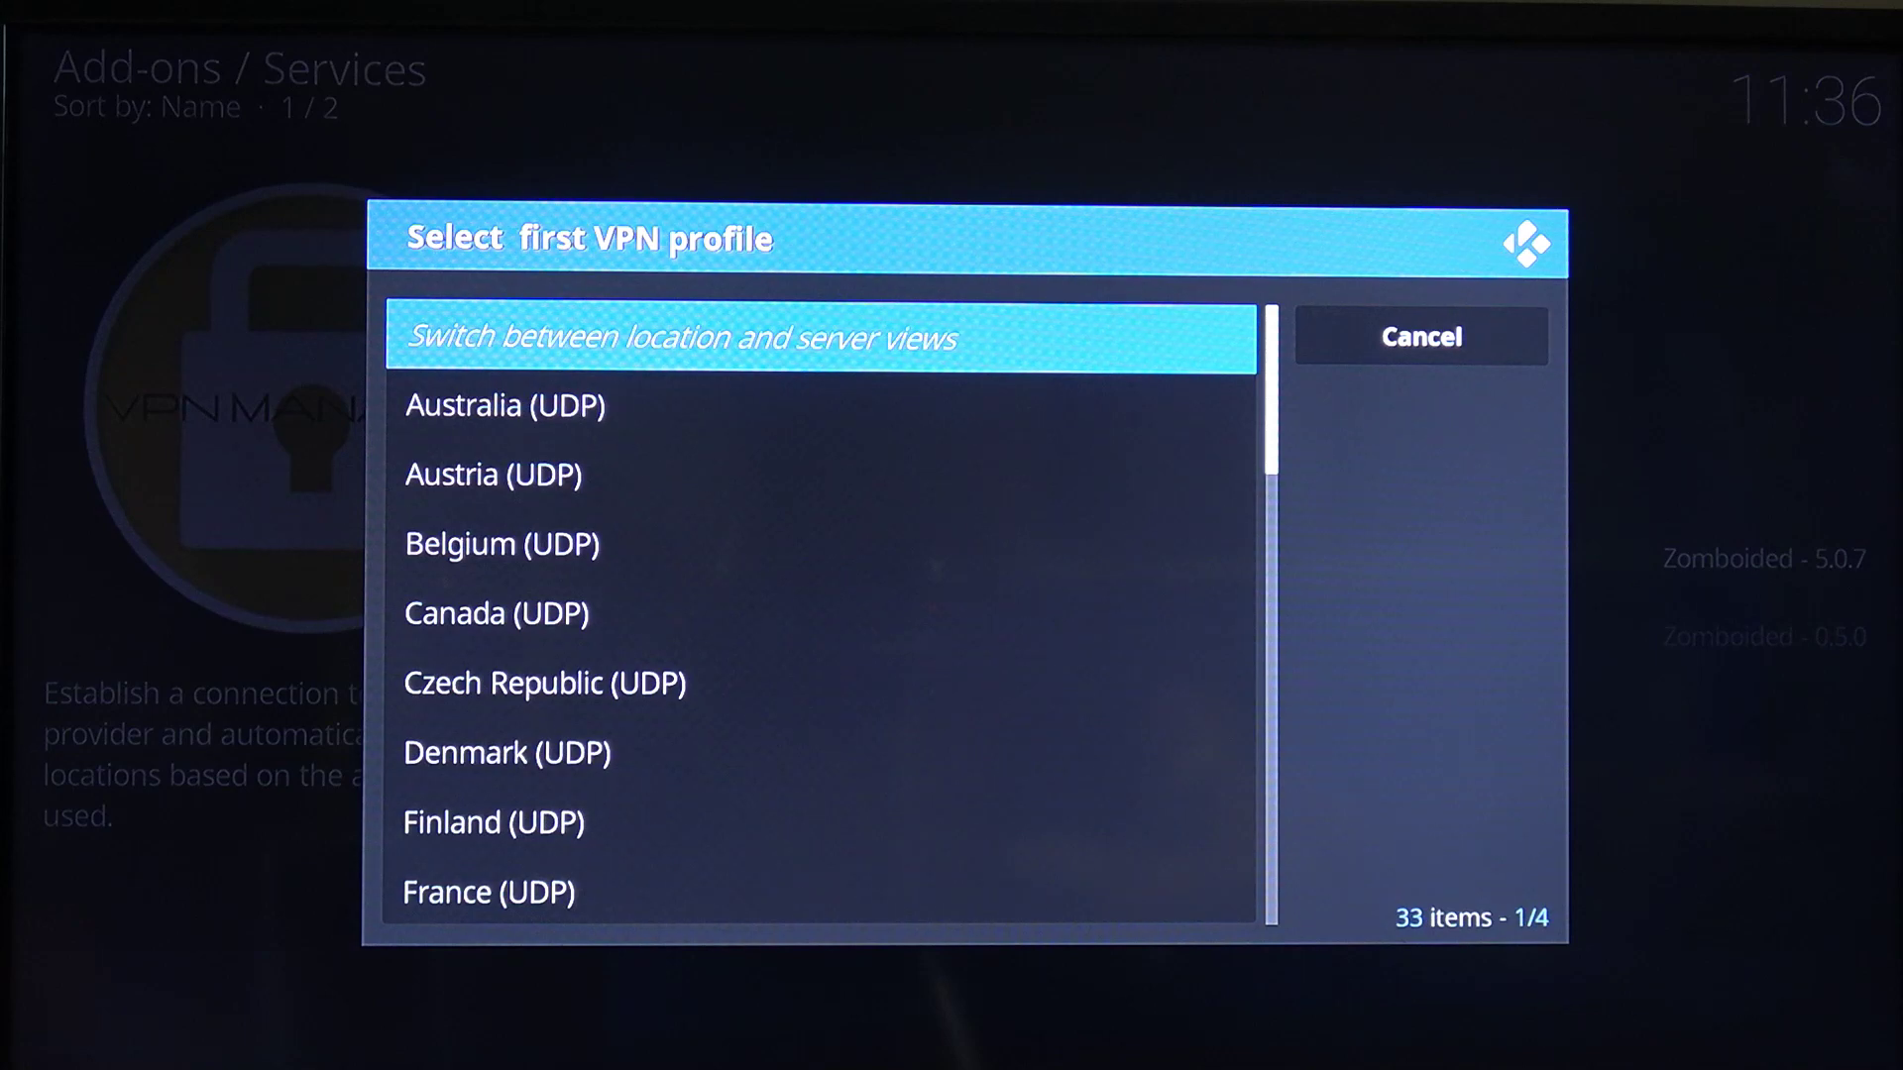
# Pick 1-gb.cg-dialup.net (UDP) from the server-name list as the first VPN
pyautogui.press('Return')
pyautogui.press('Up')
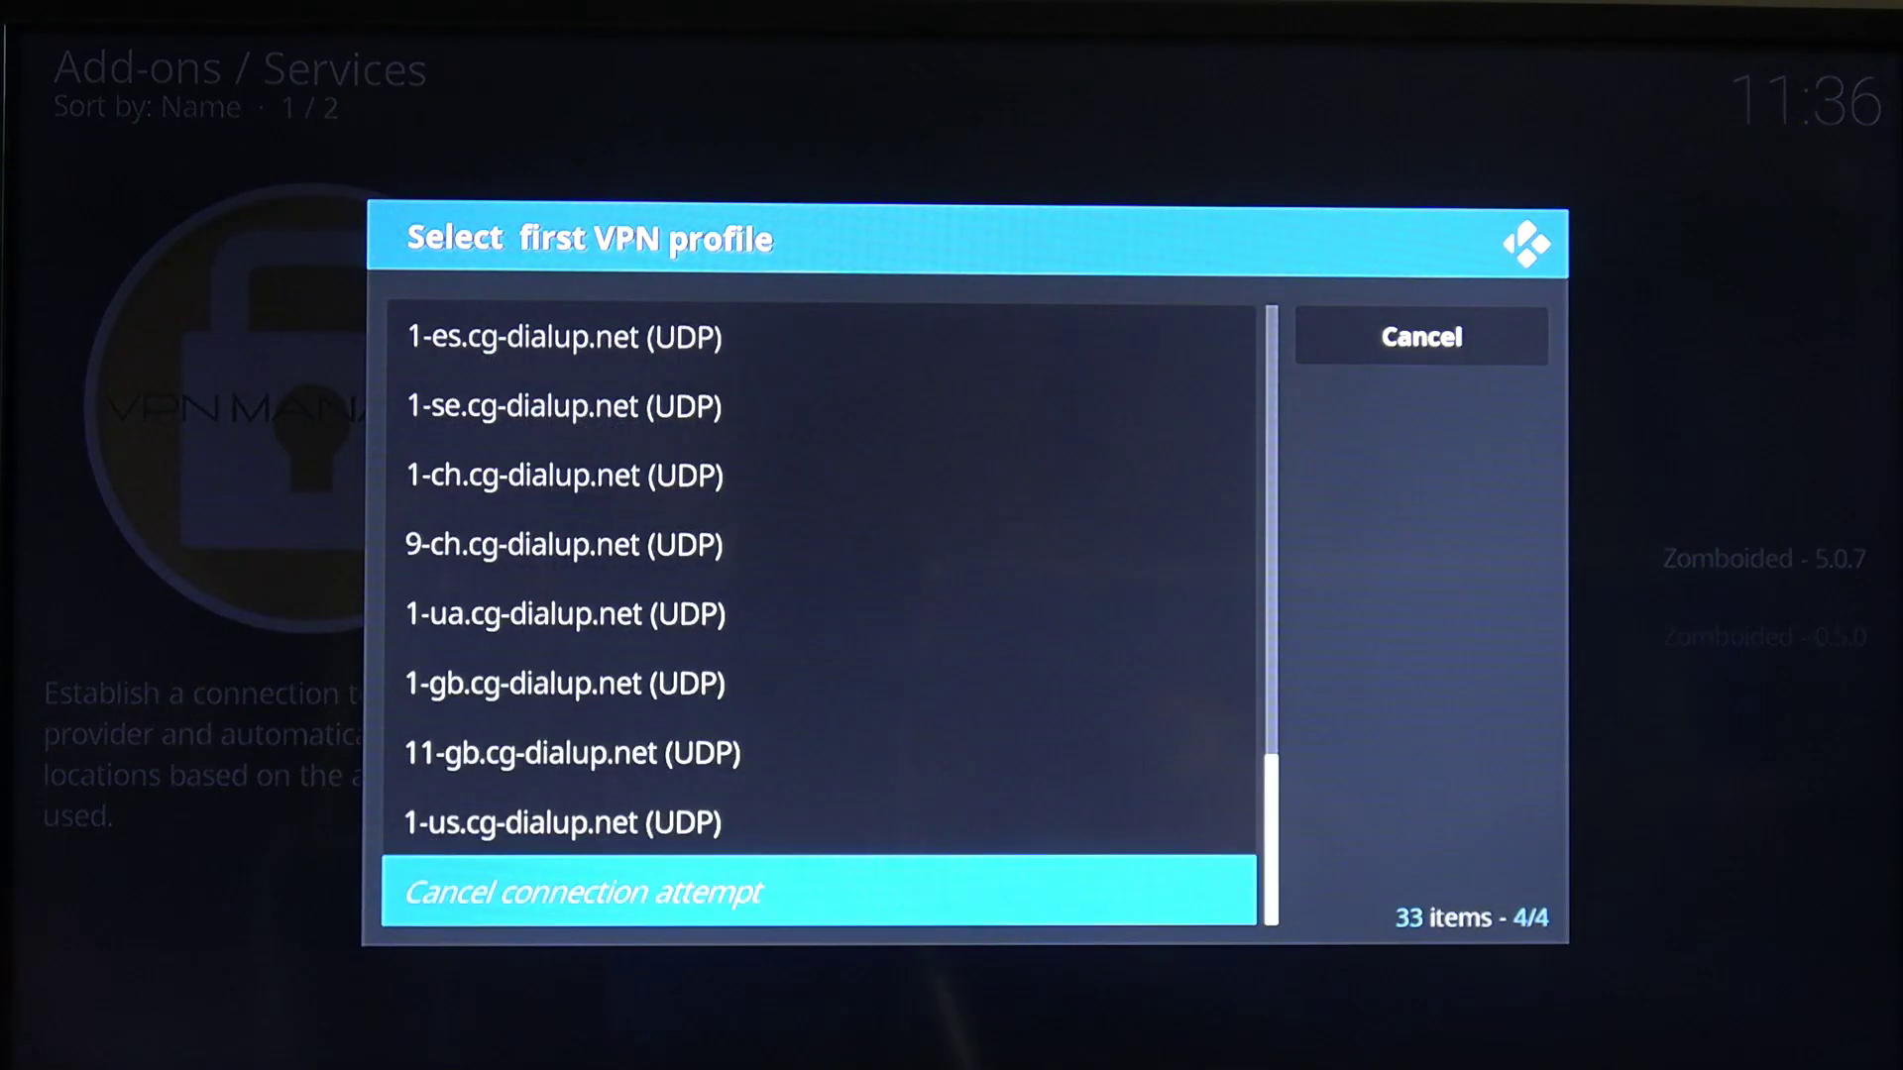
pyautogui.press('Up')
pyautogui.press('Up')
pyautogui.press('Up')
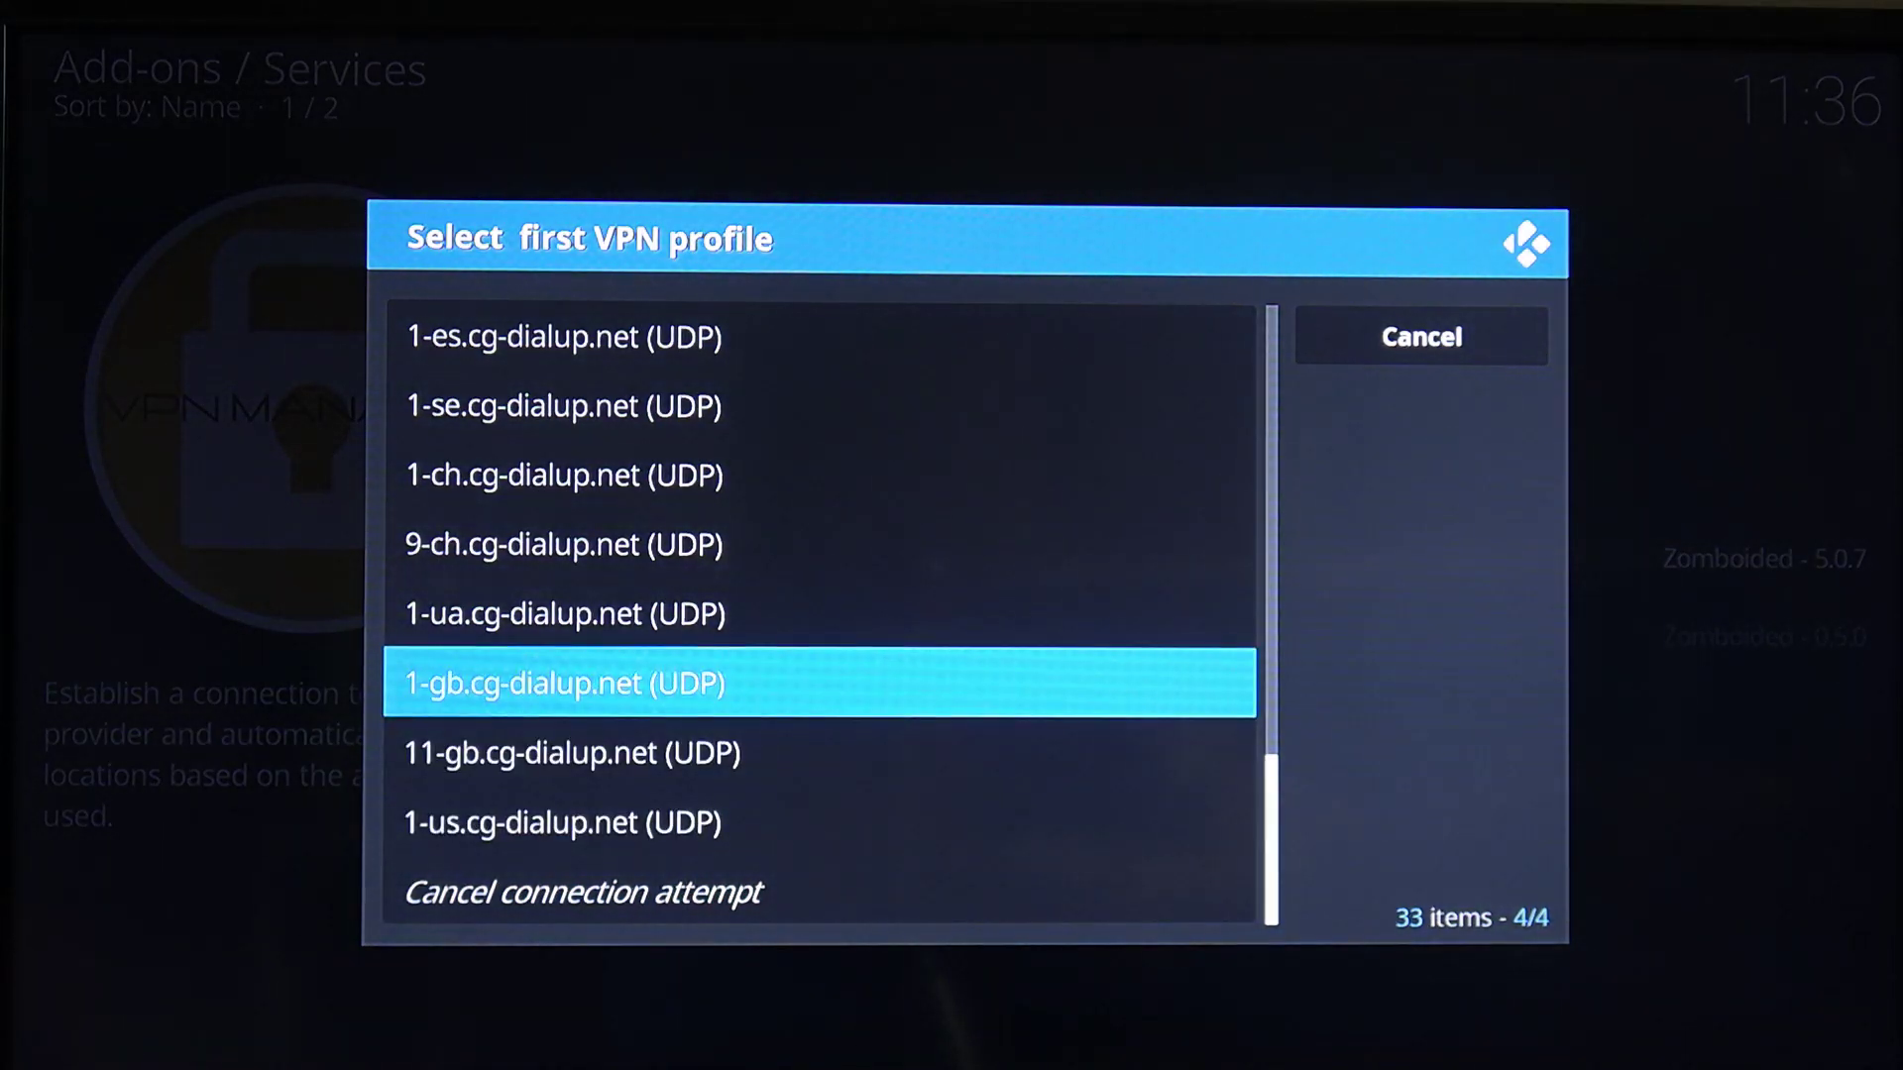
pyautogui.press('Return')
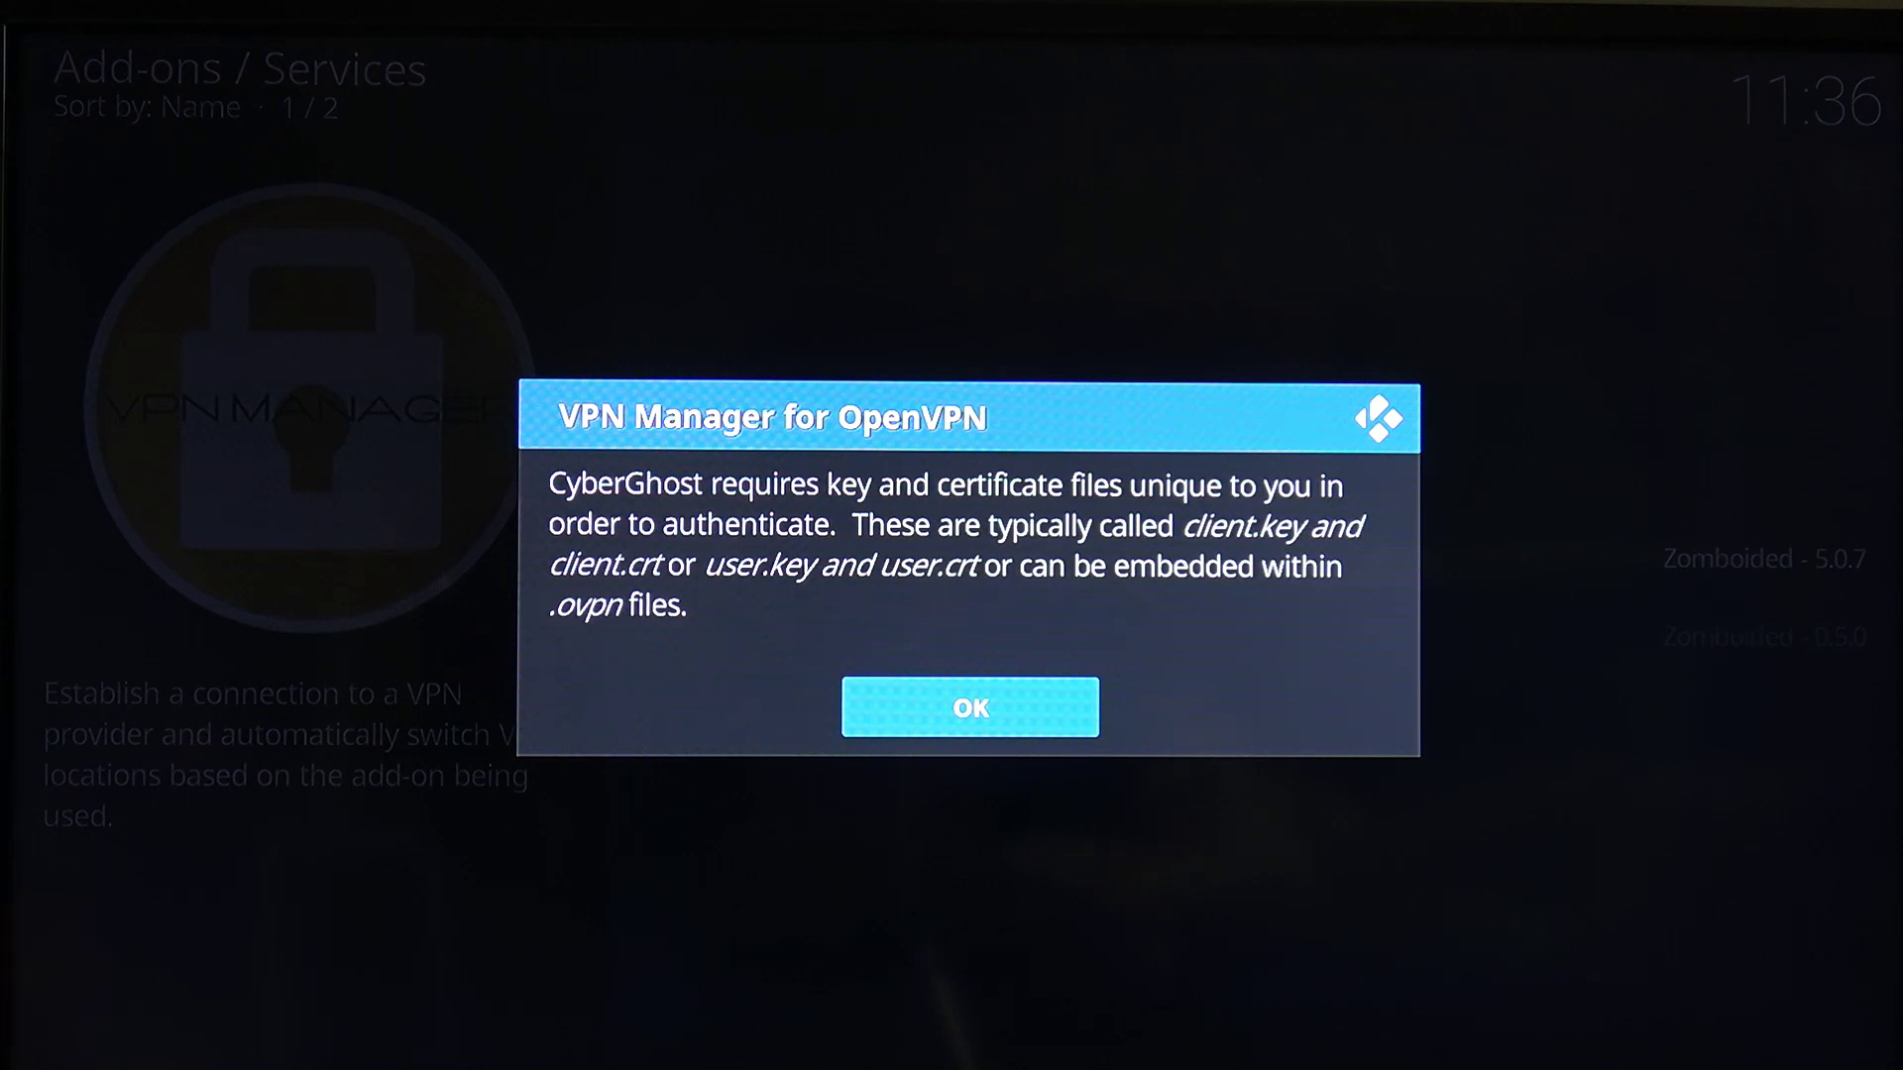
# Acknowledge the key and certificate notices and browse to the keys folder under Home
pyautogui.press('Return')
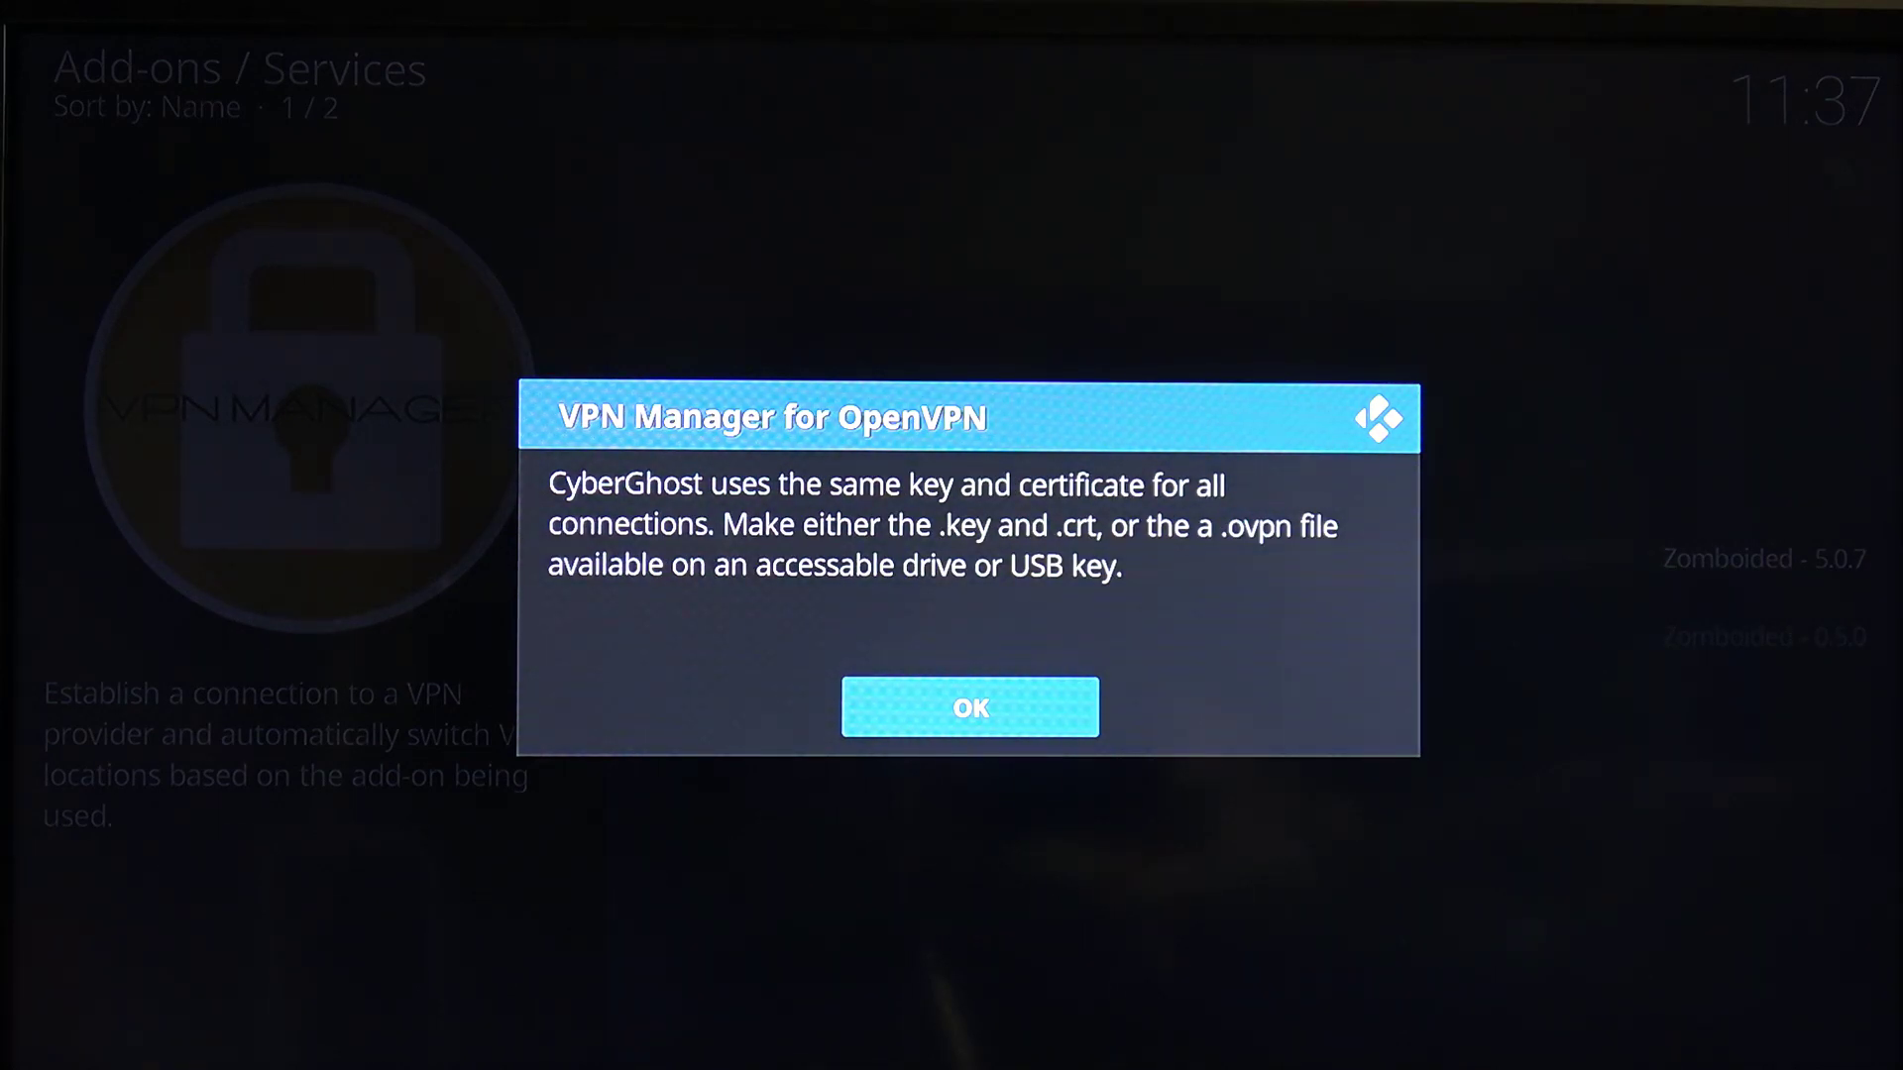
pyautogui.press('Return')
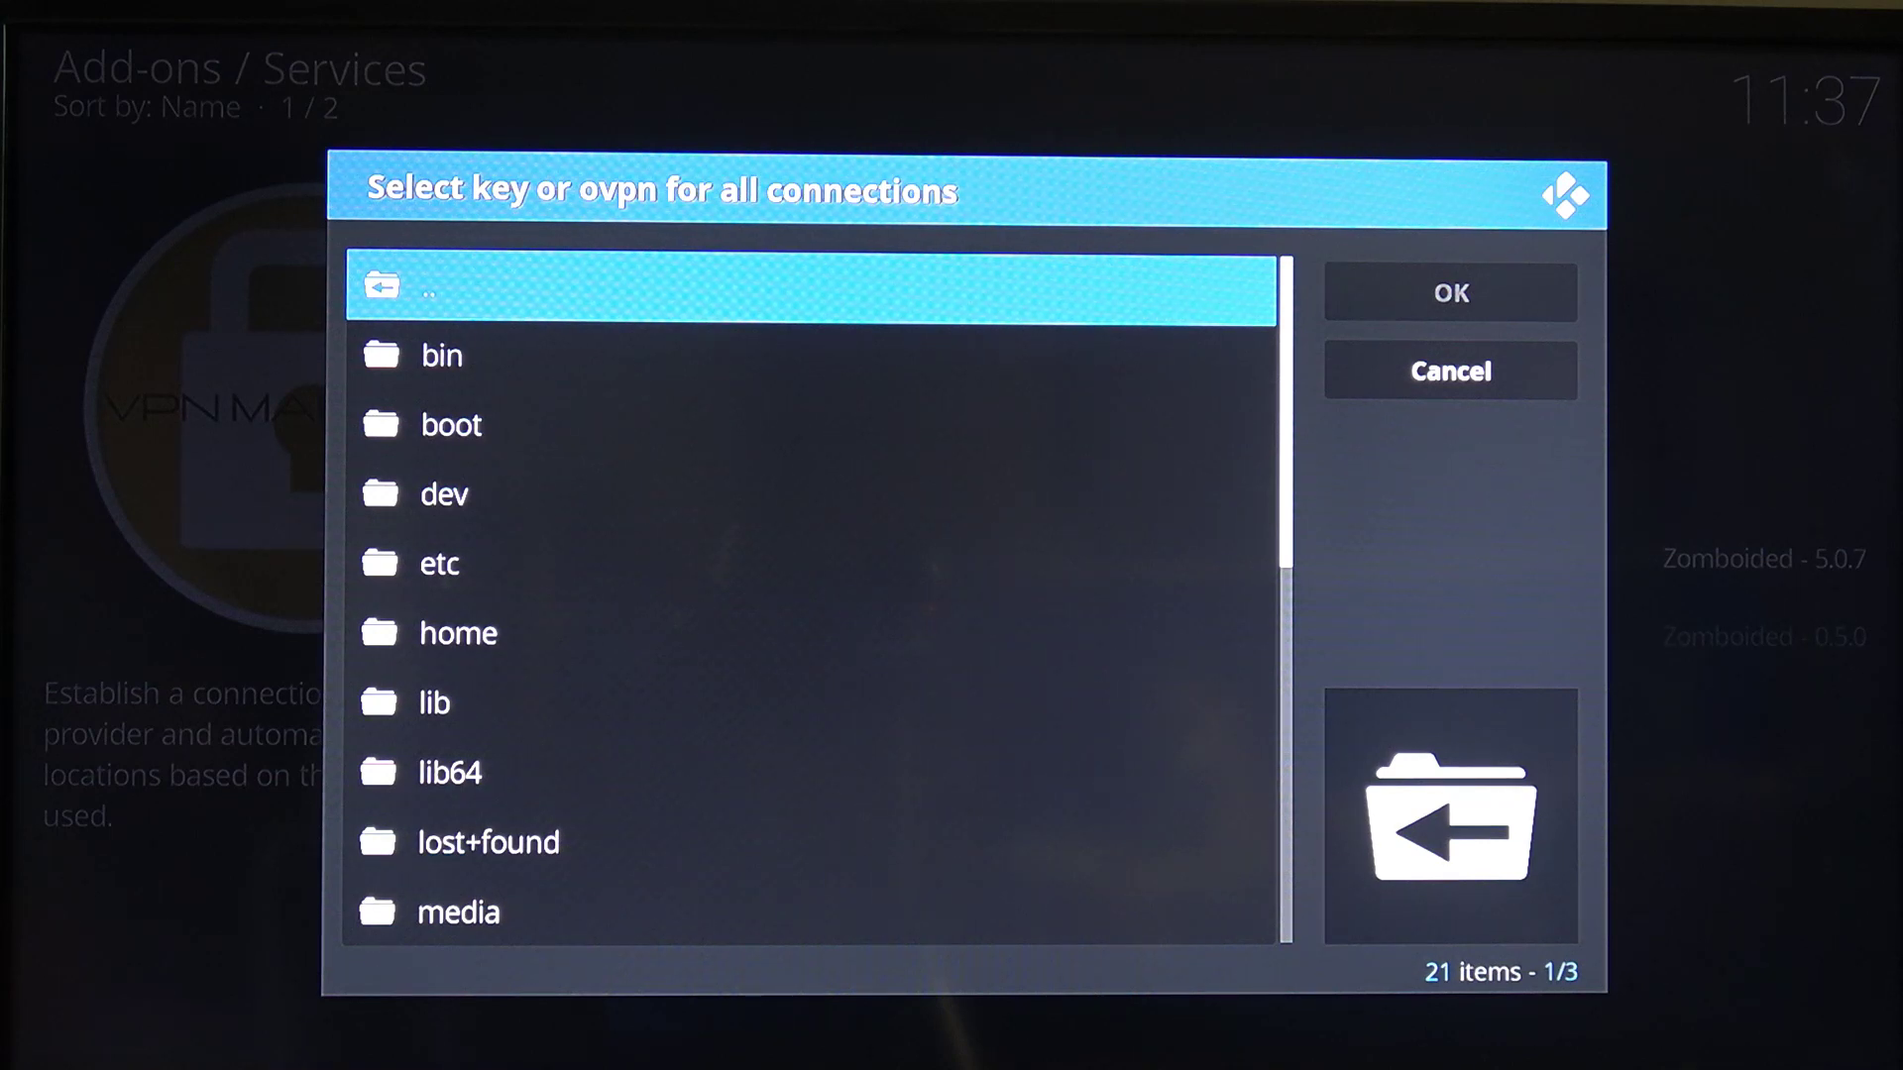
pyautogui.press('Return')
pyautogui.press('Down')
pyautogui.press('Down')
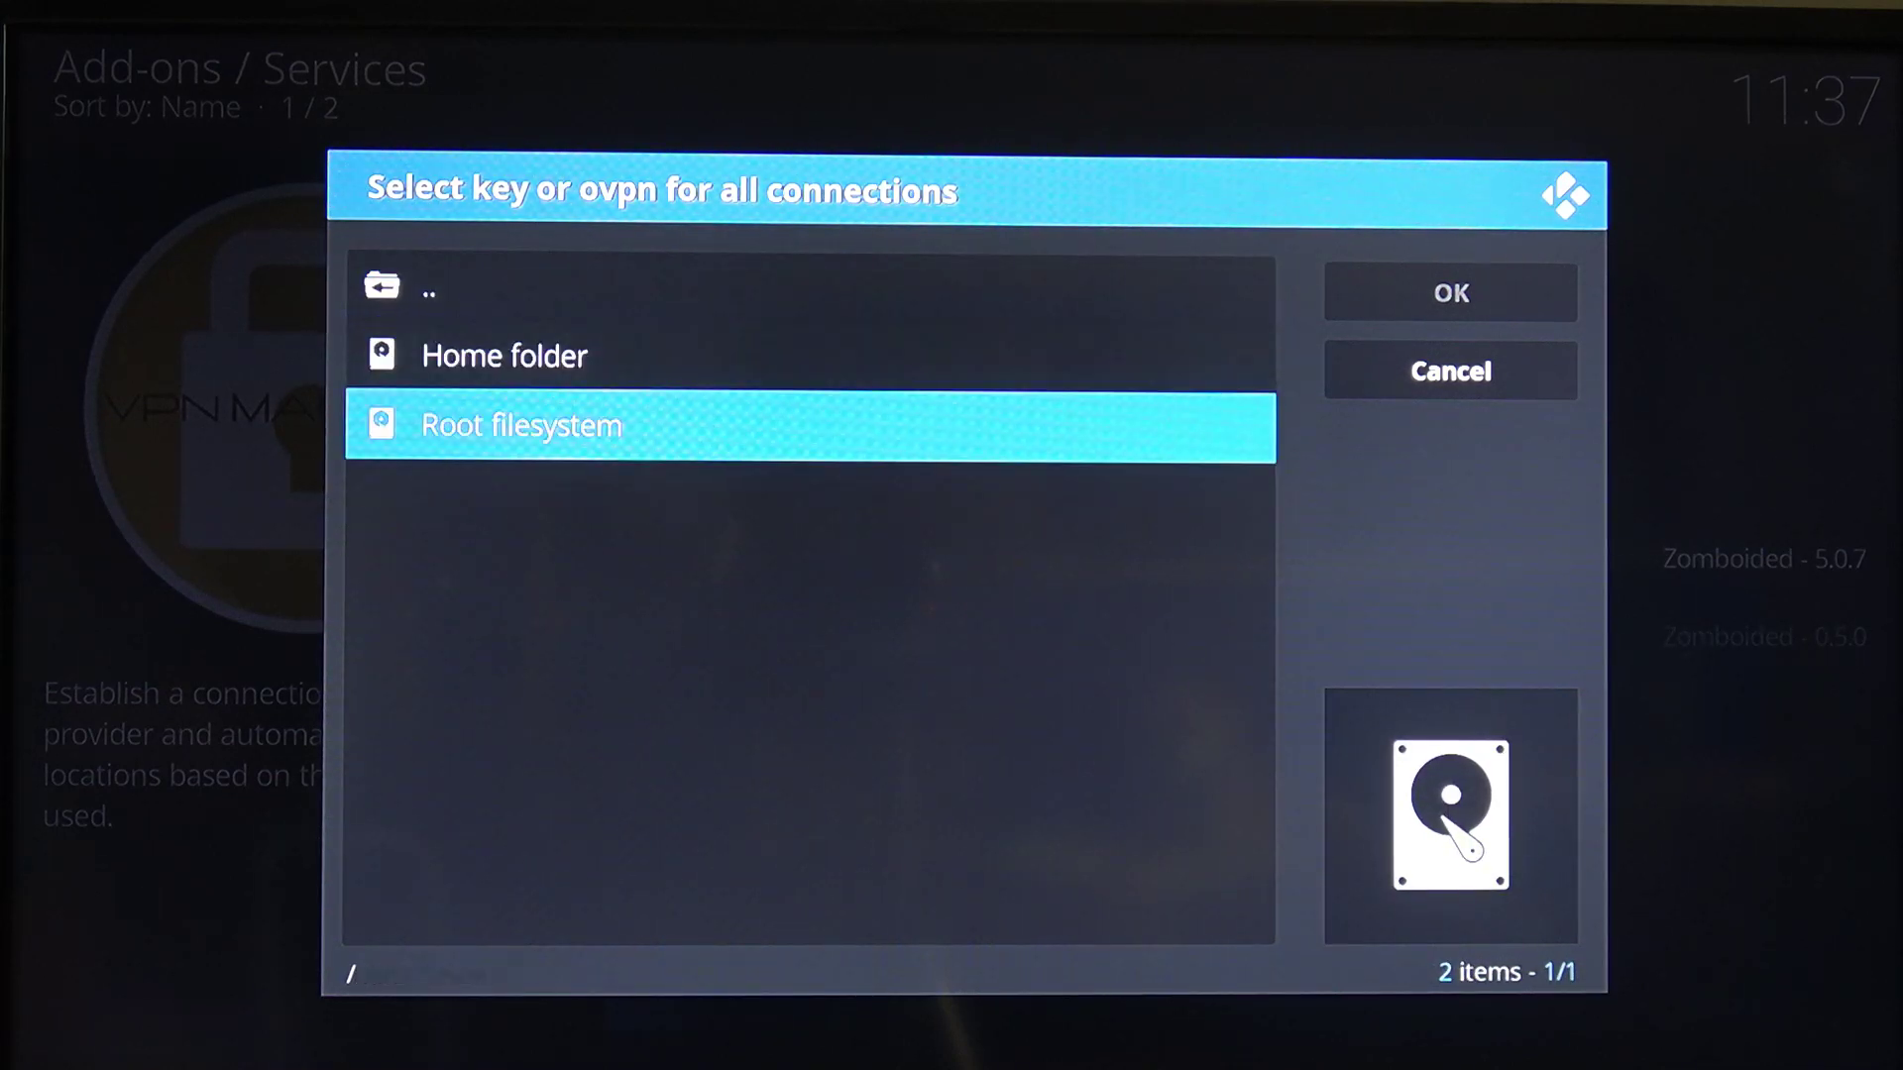
pyautogui.press('Up')
pyautogui.press('Return')
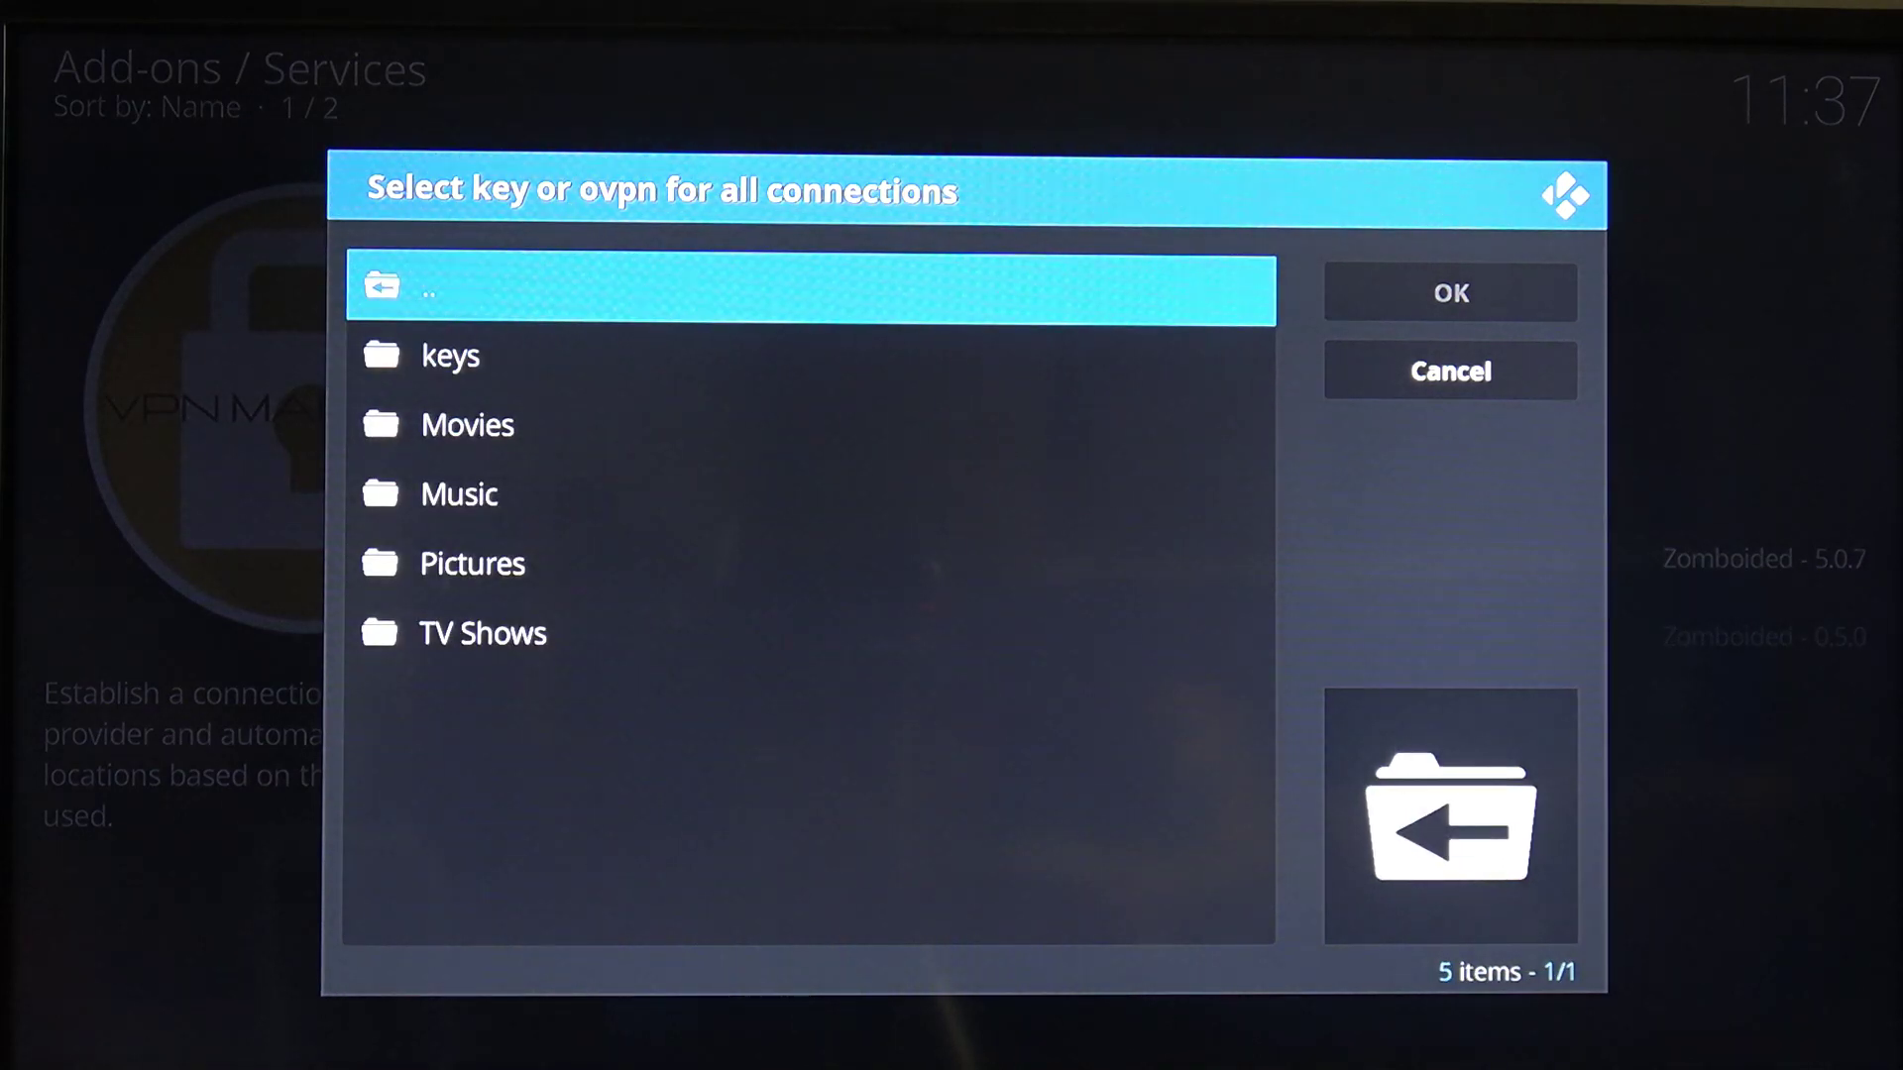
pyautogui.press('Down')
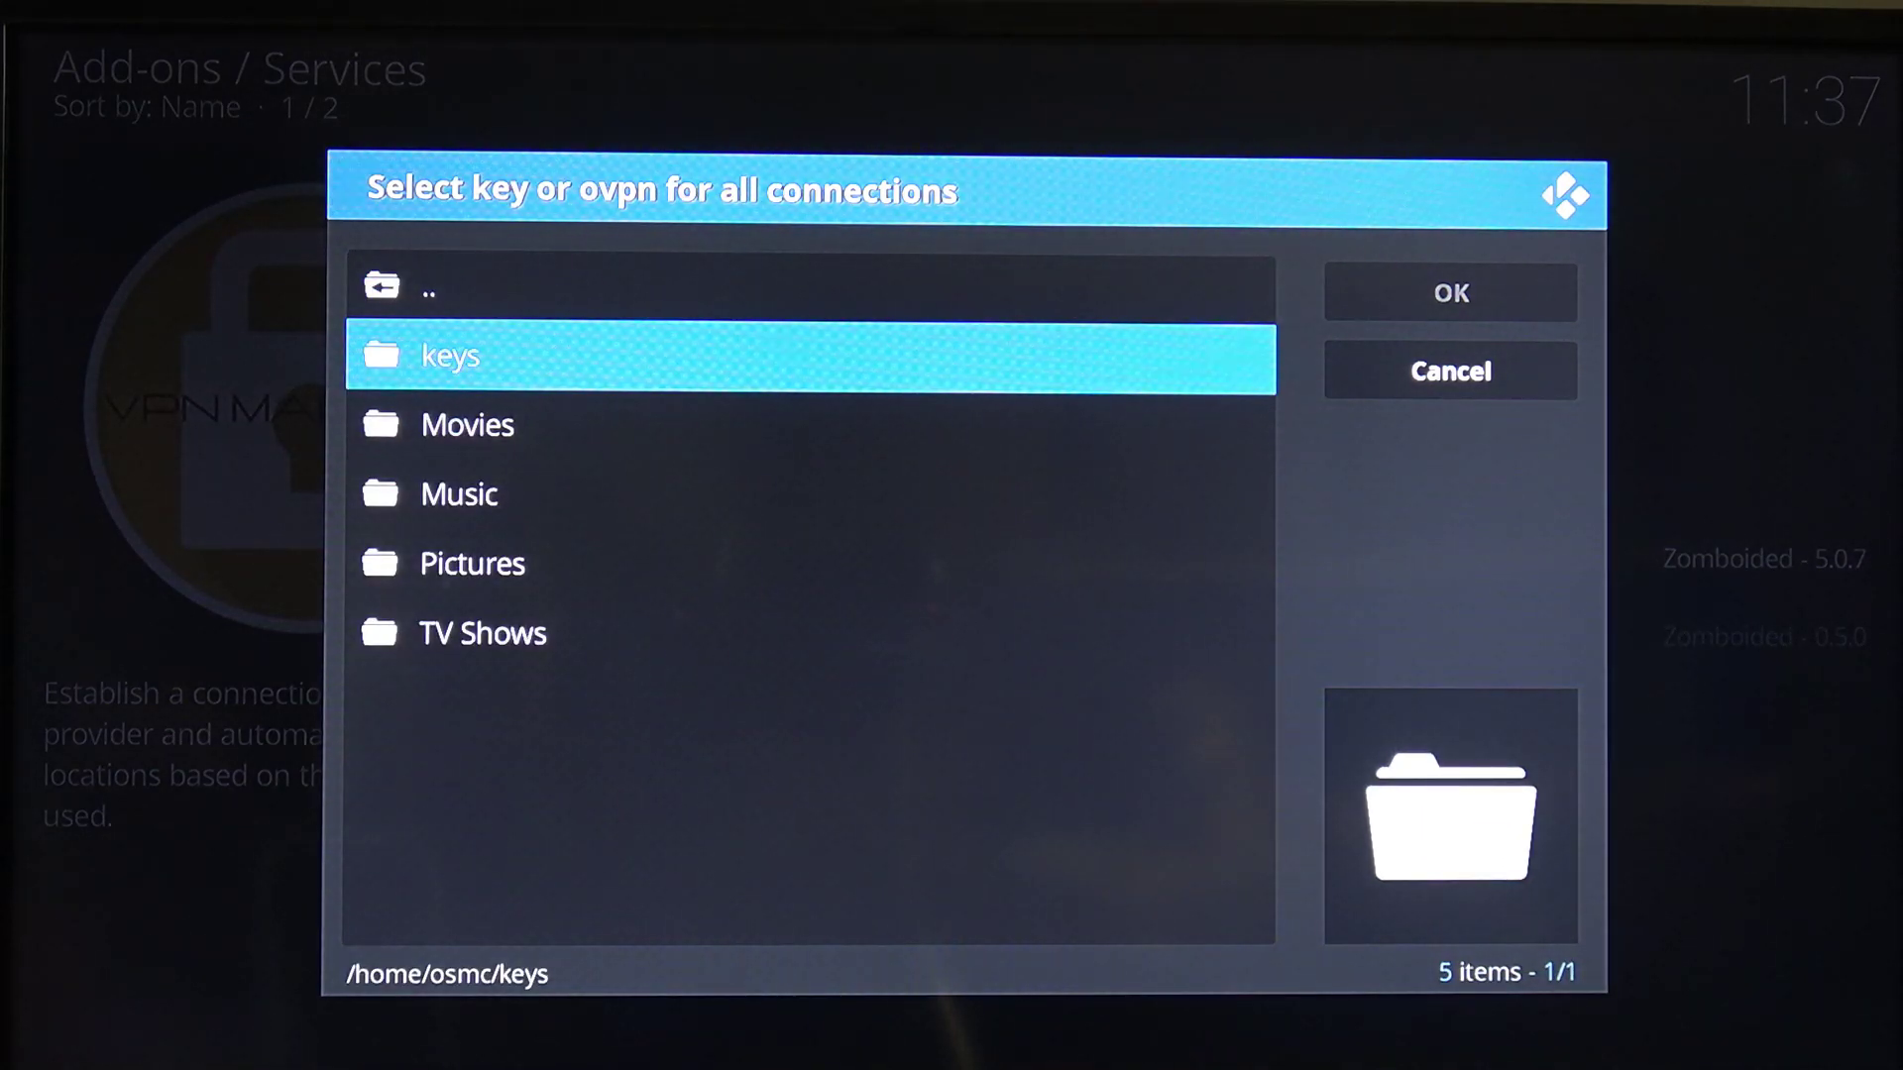
pyautogui.press('Return')
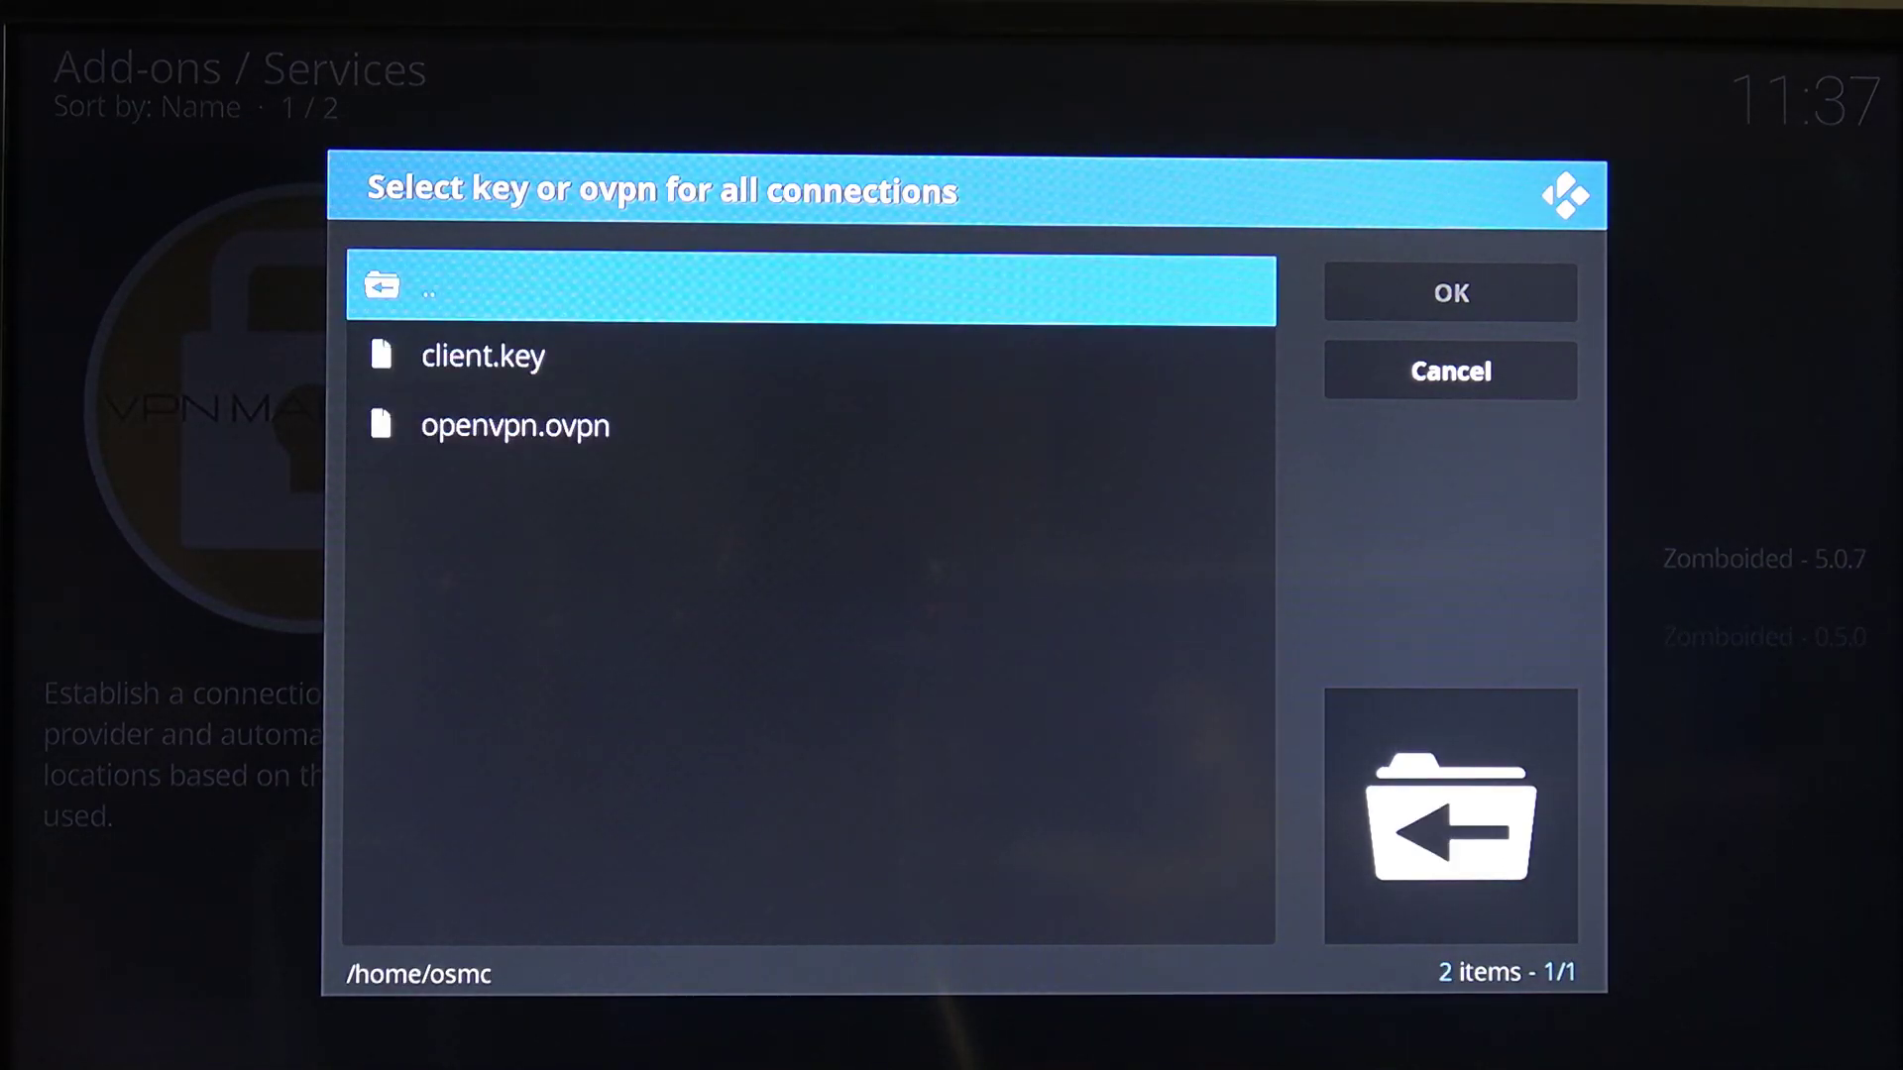
# Select client.key as the key file and client.crt as the certificate
pyautogui.press('Down')
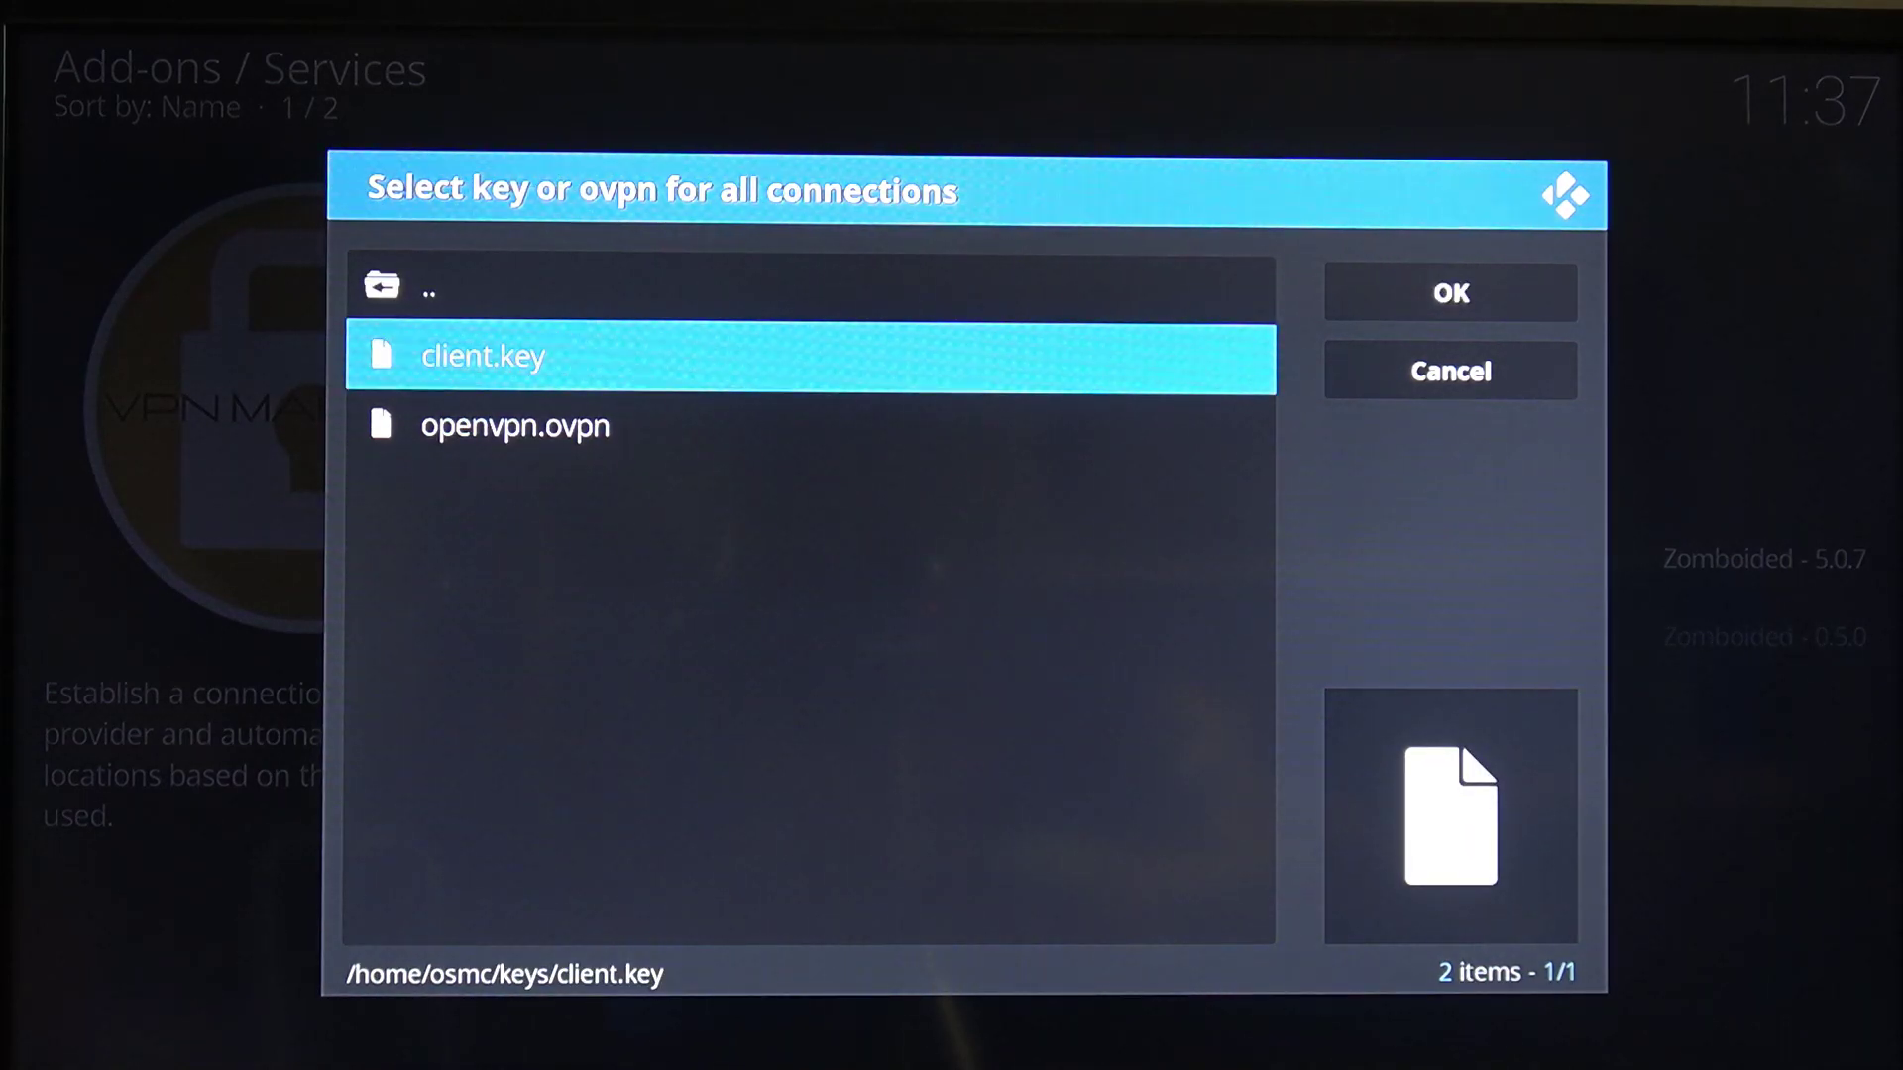
pyautogui.press('Return')
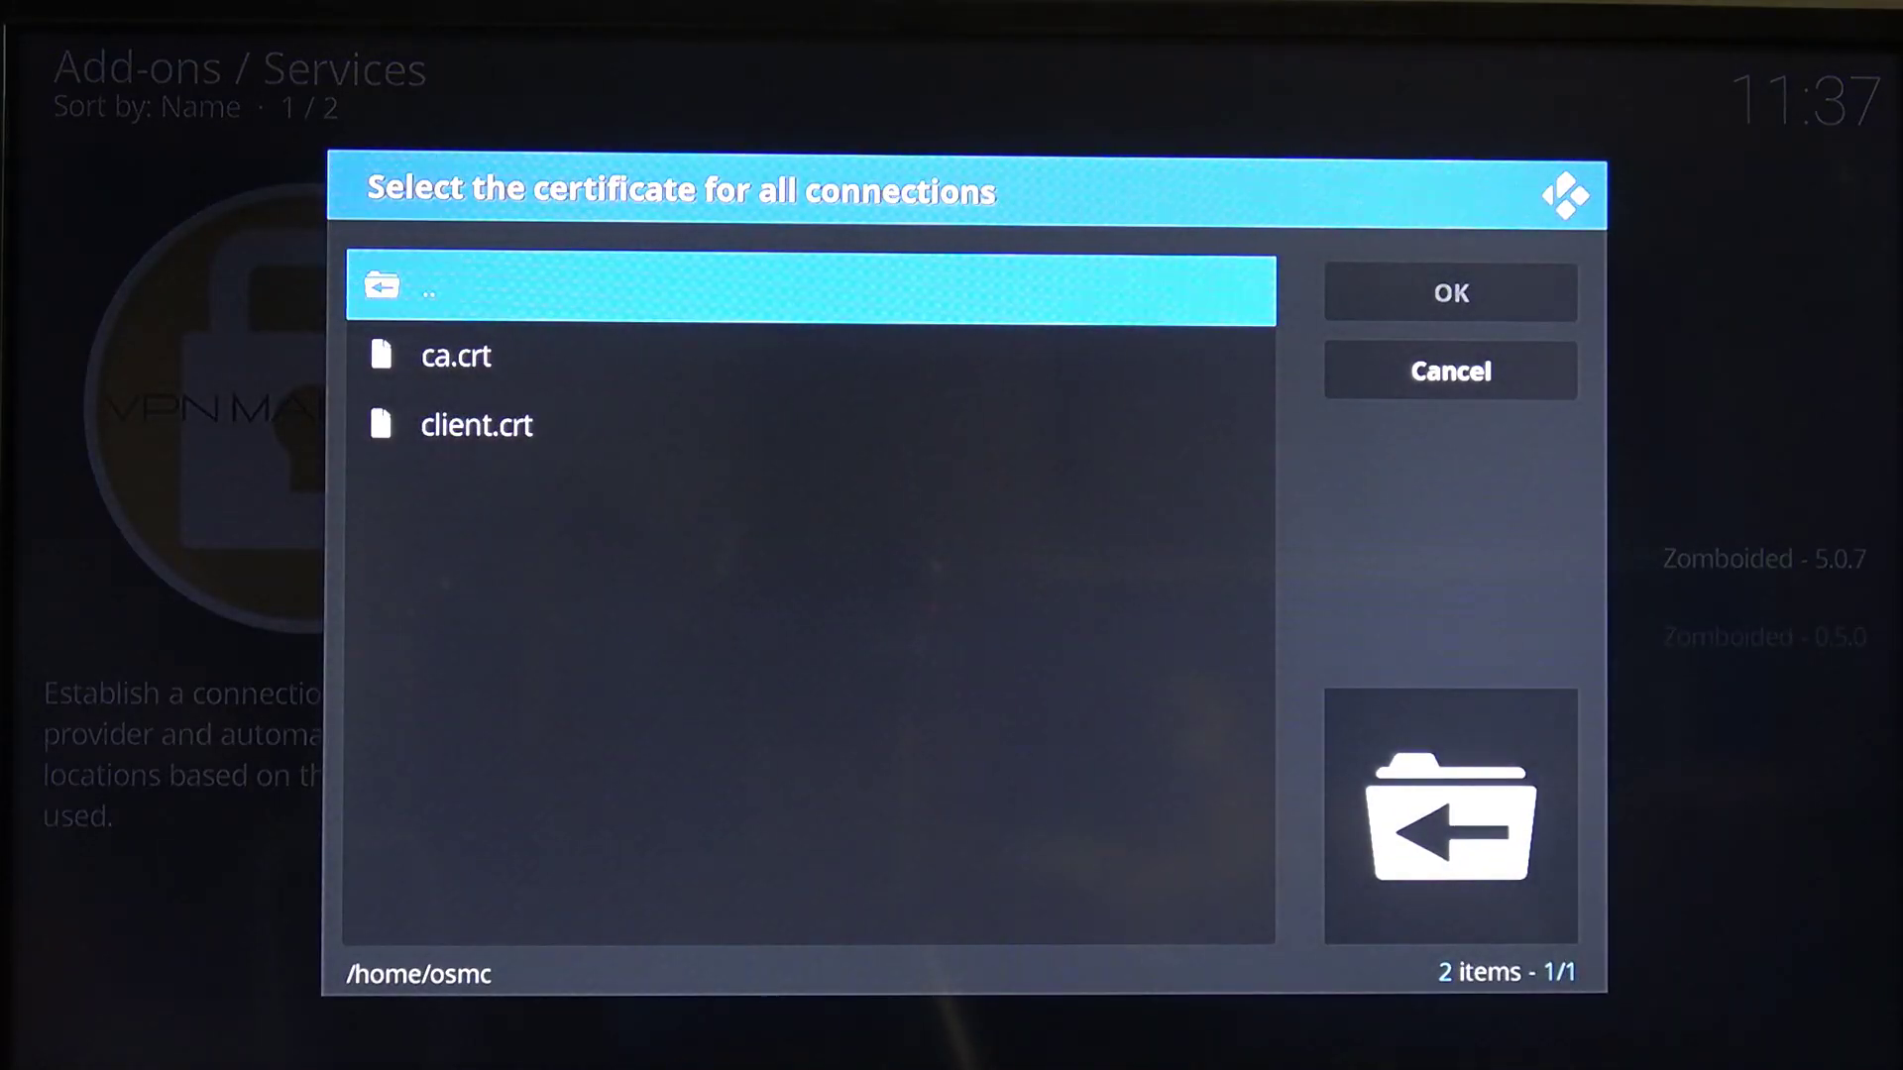
pyautogui.press('Down')
pyautogui.press('Down')
pyautogui.press('Return')
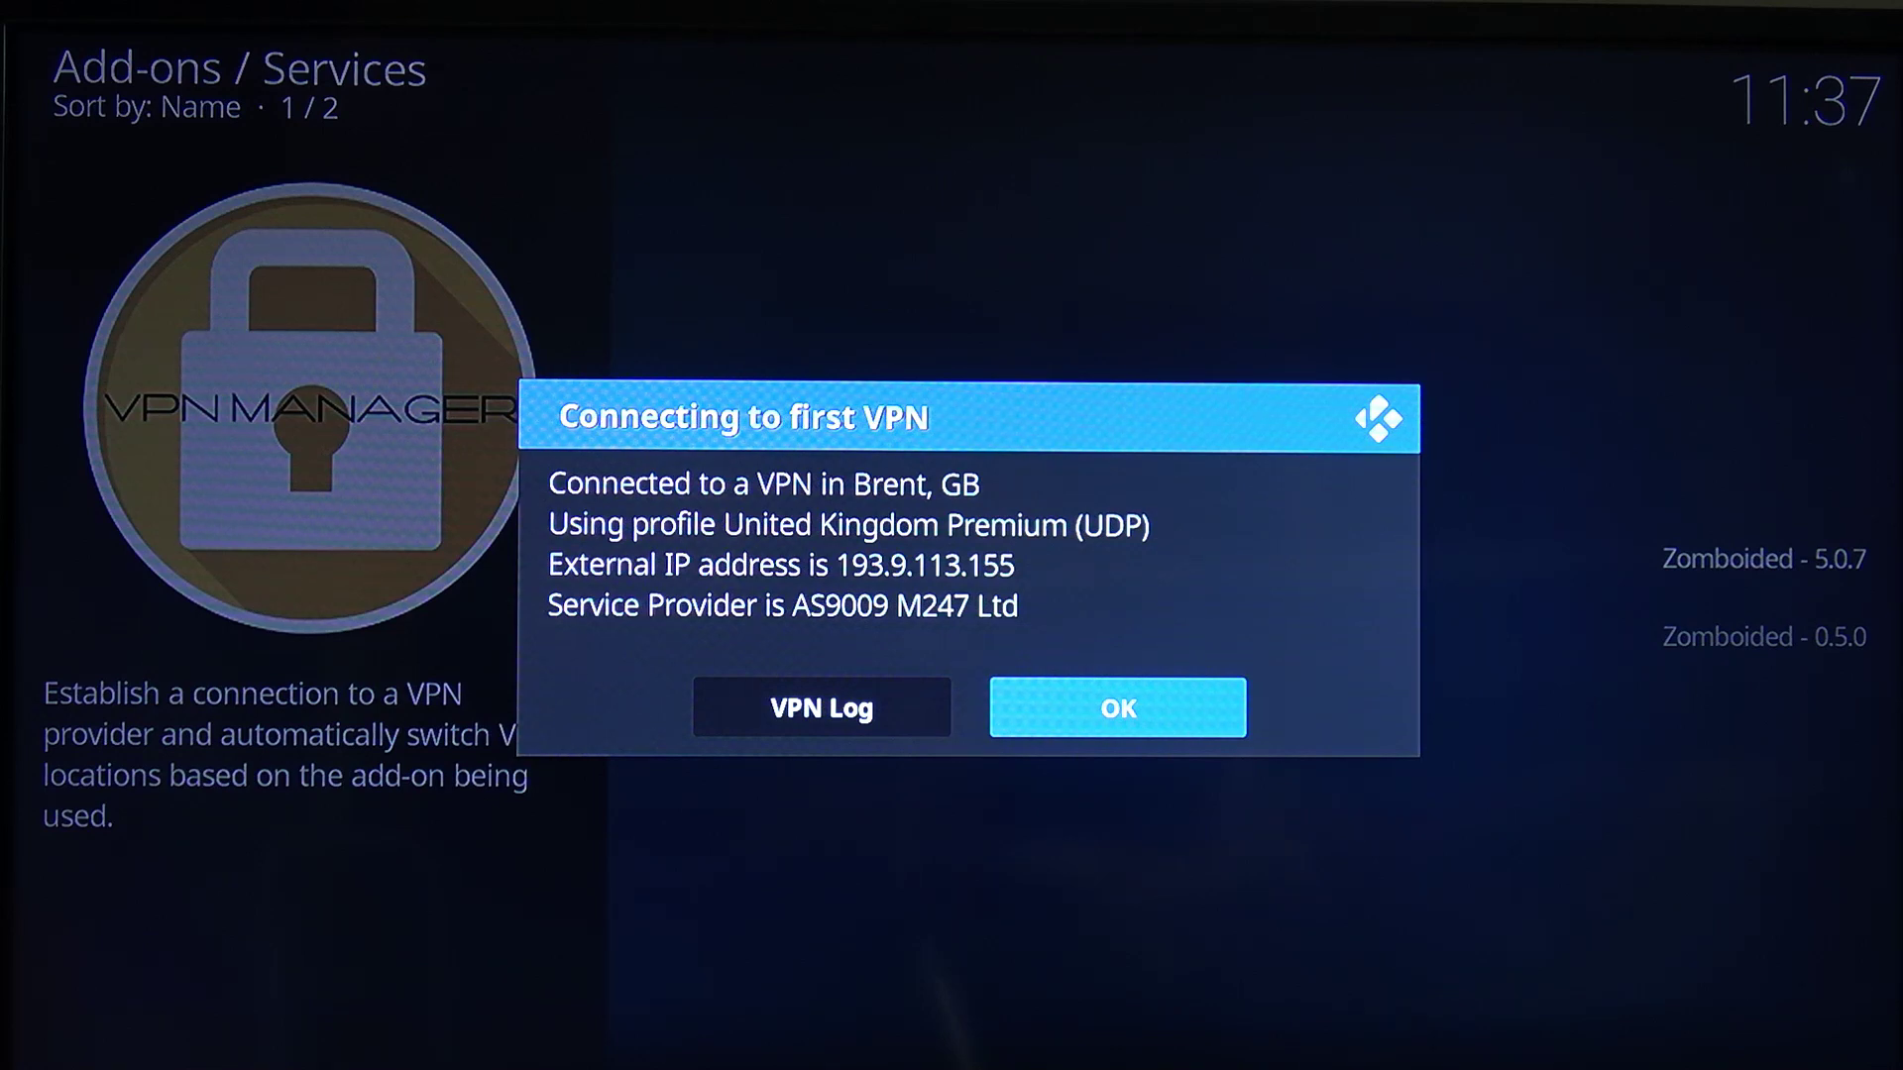
# Dismiss the Brent, GB connection report and setup summary, declining extra VPN settings
pyautogui.press('Return')
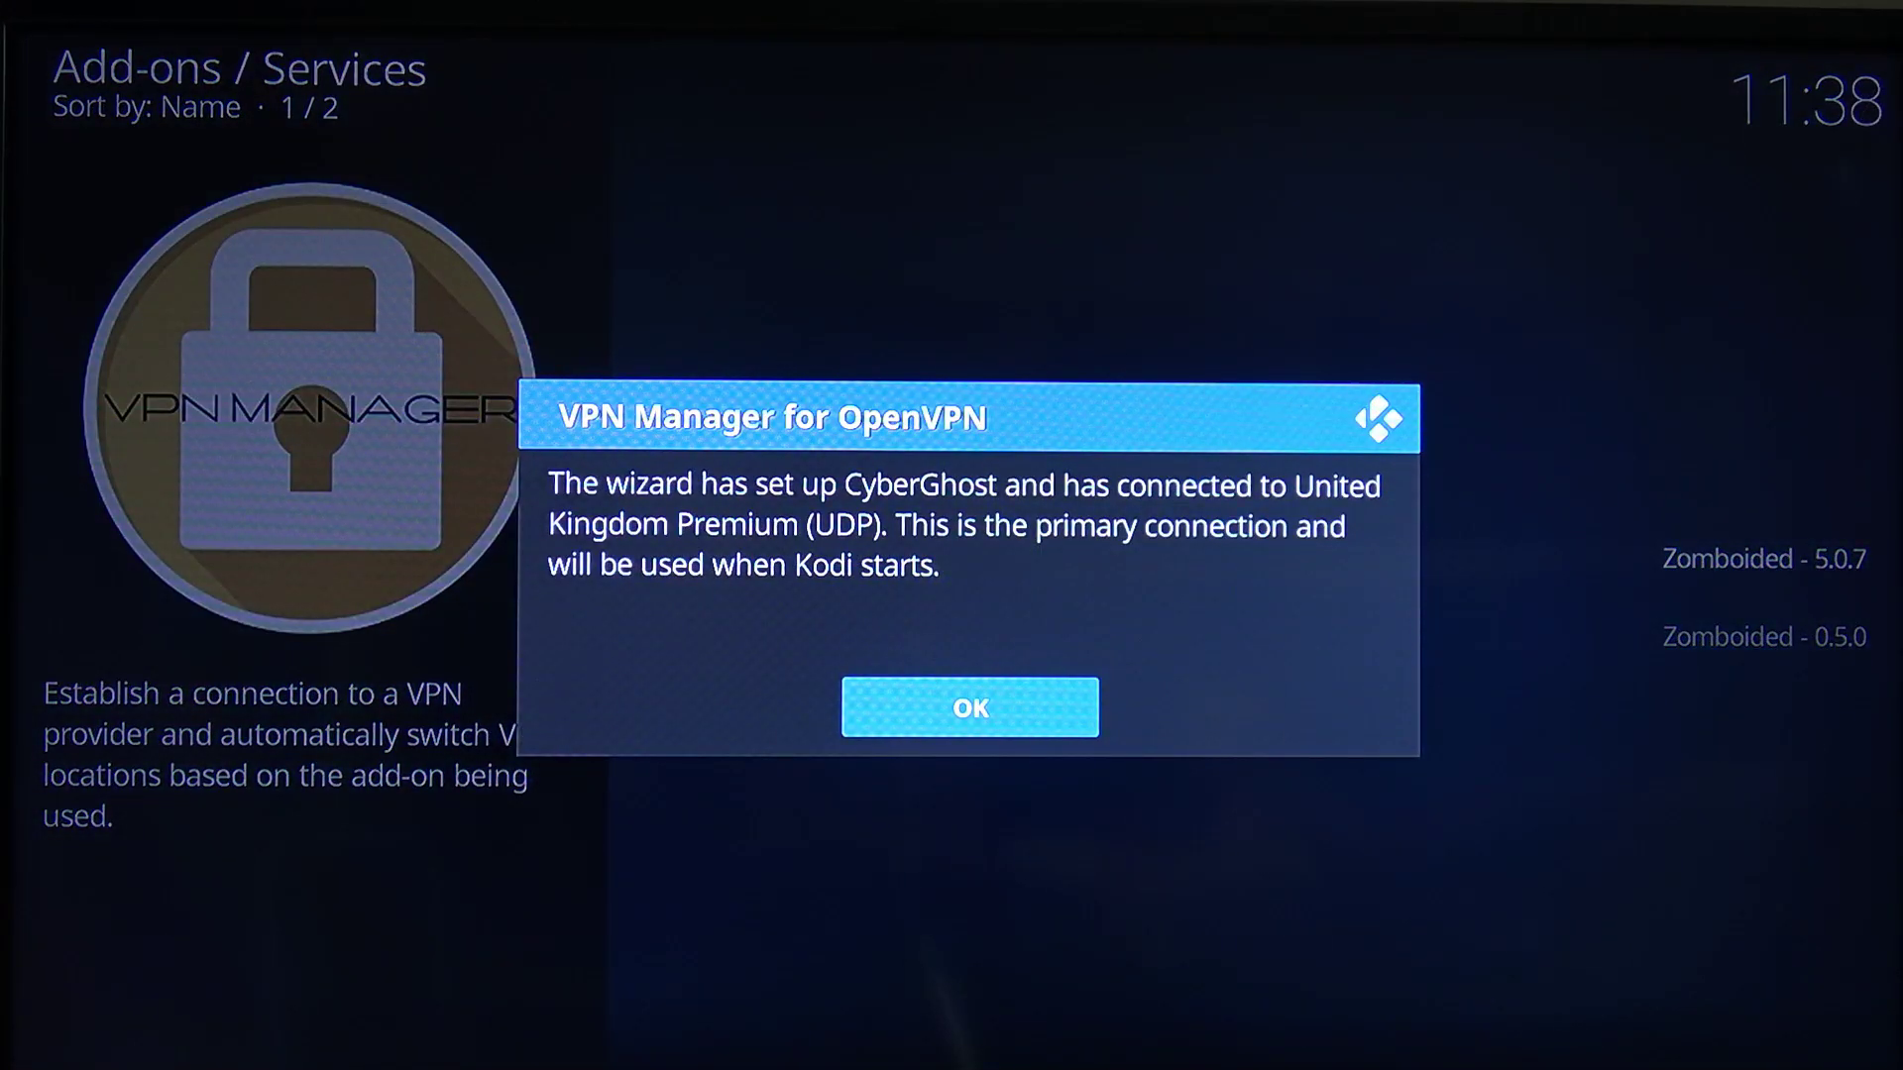
pyautogui.press('Return')
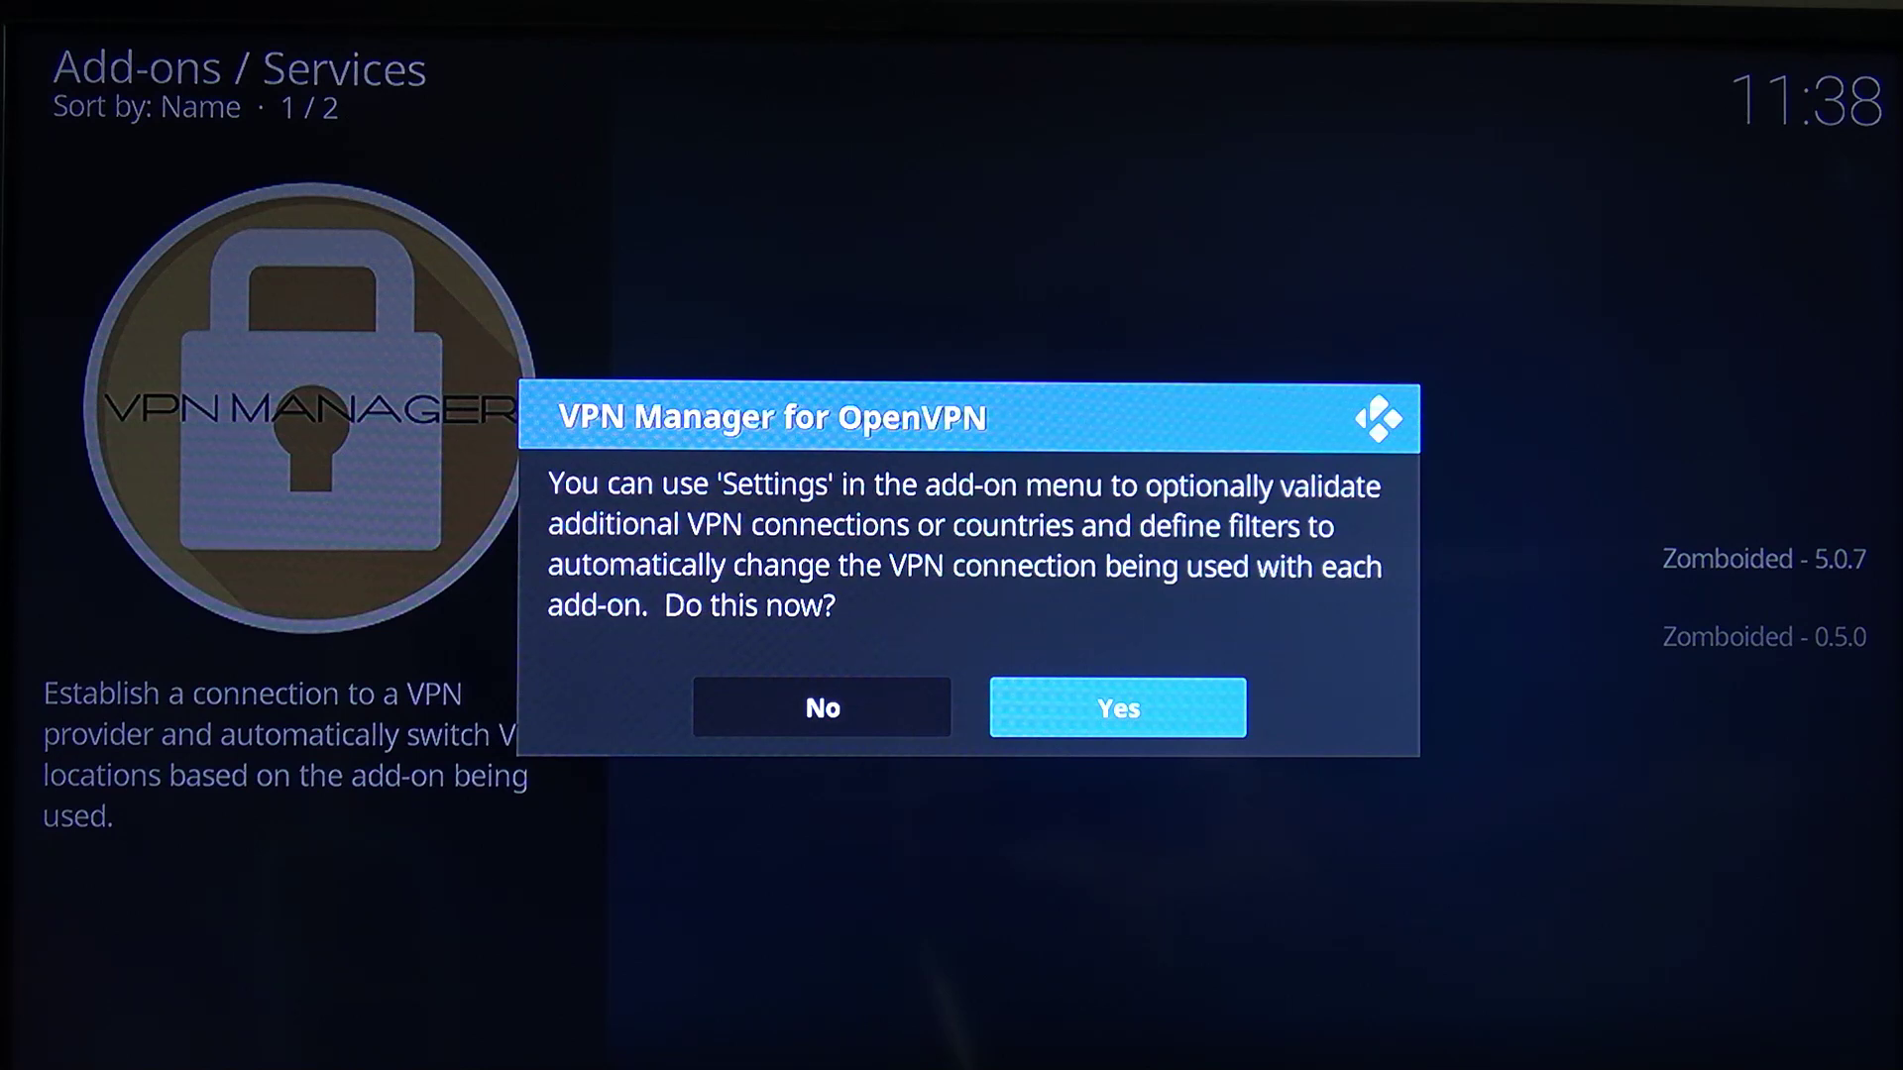
pyautogui.press('Left')
pyautogui.press('Return')
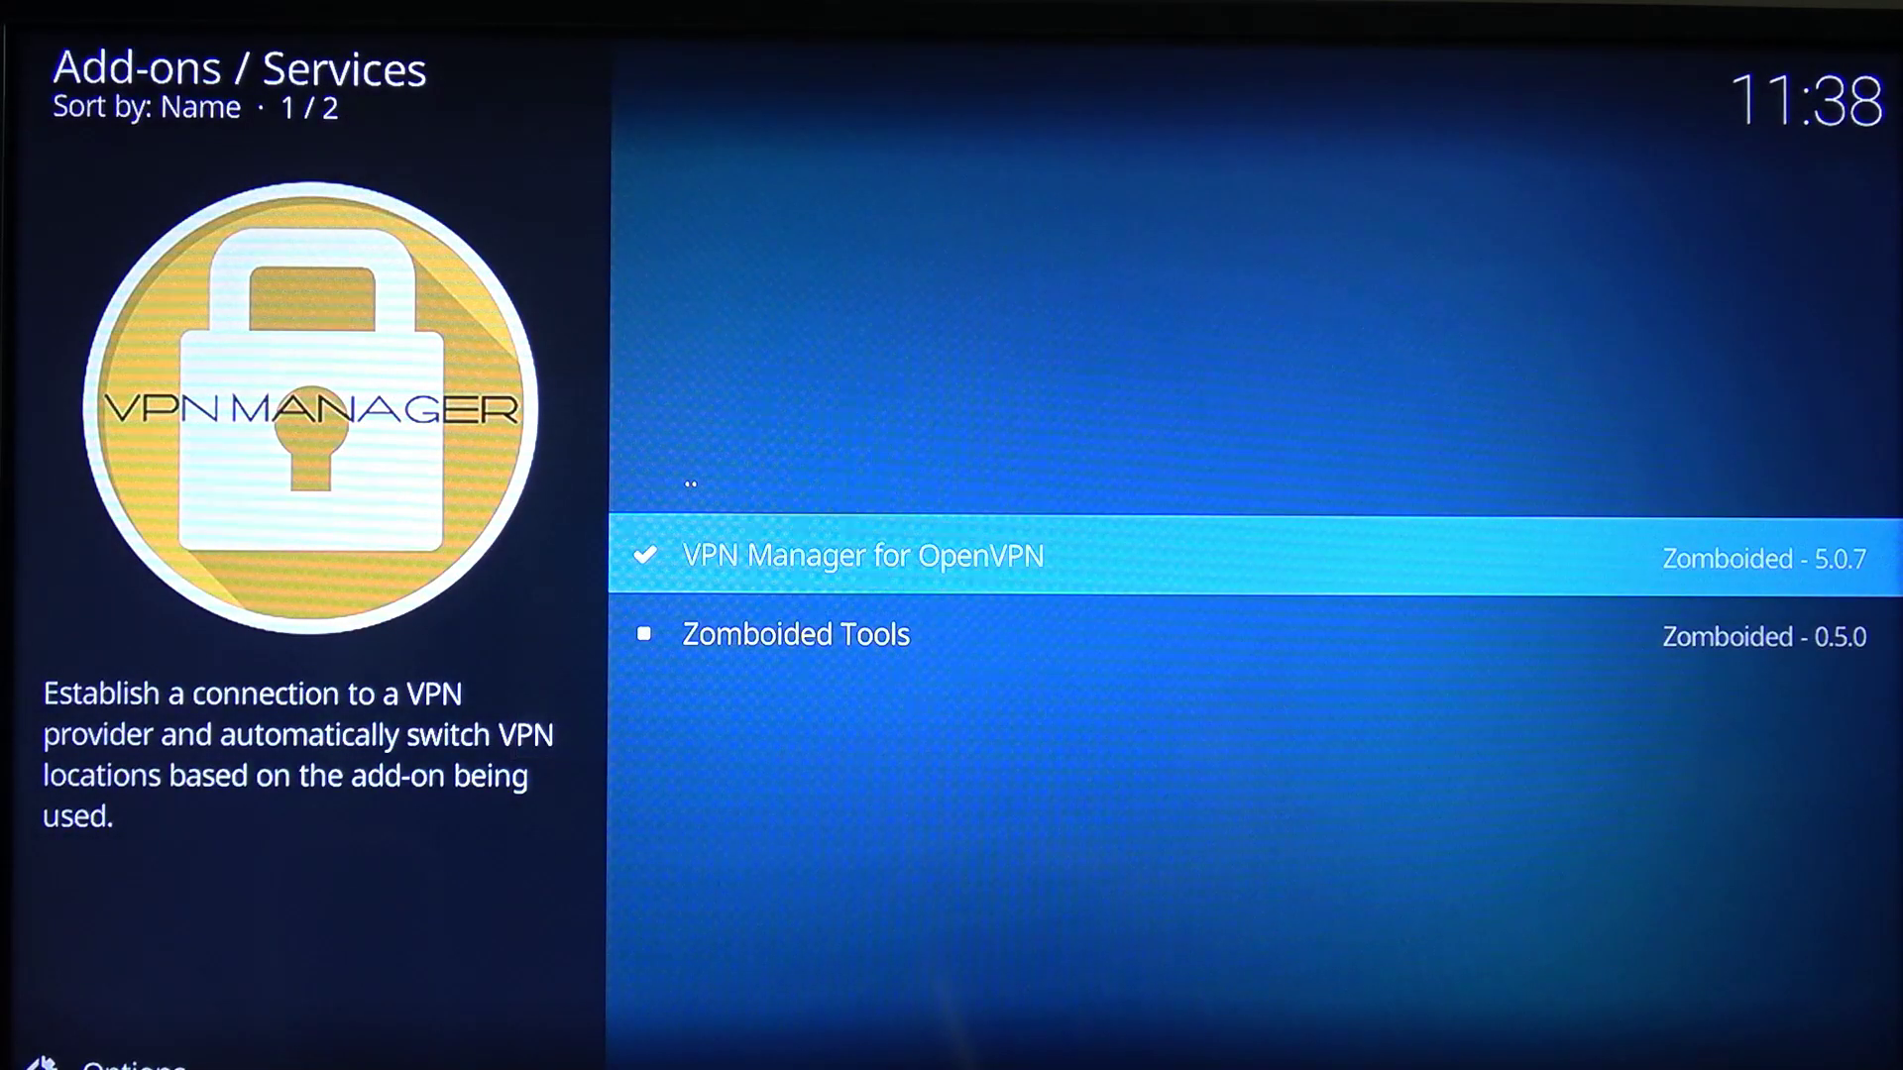